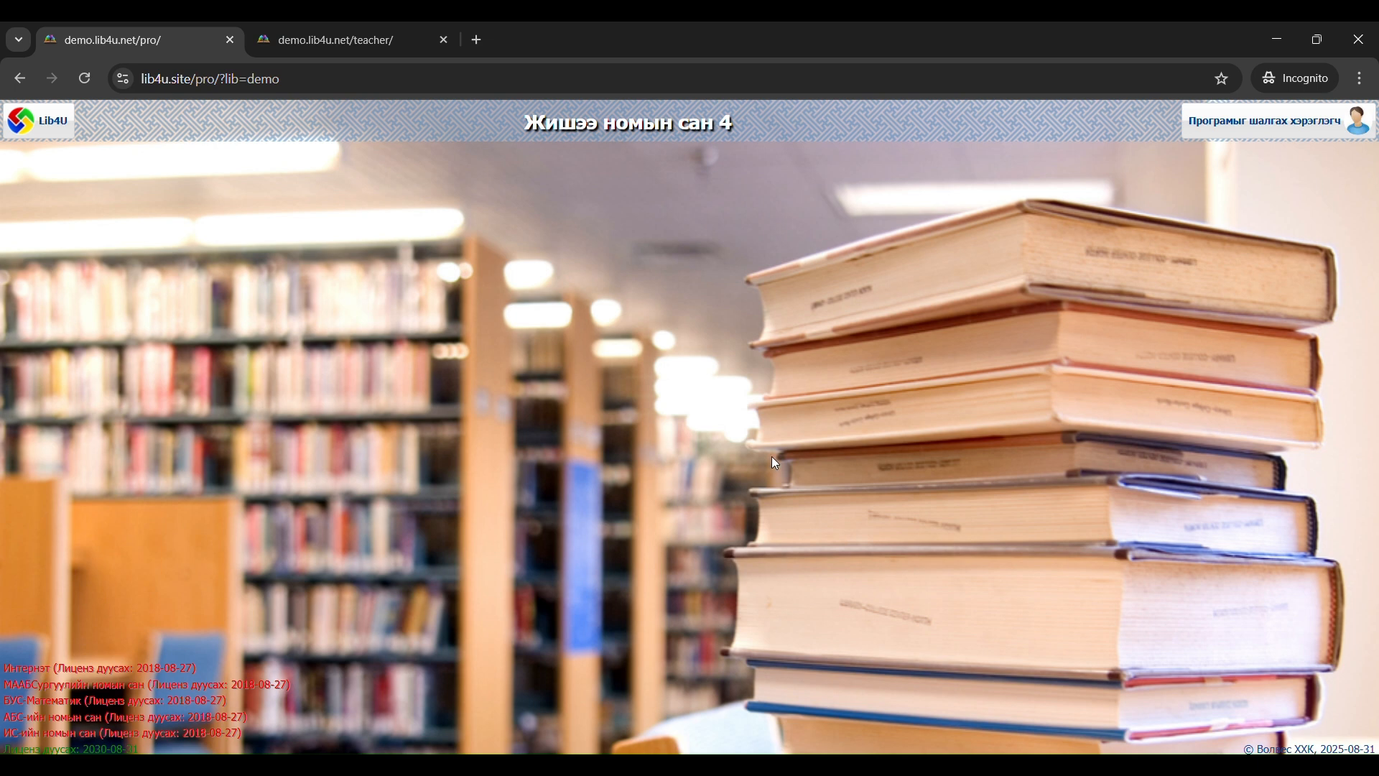
# Open the textbook rental register (Сурах бичгийн түрээсийн бүртгэл), check its Бүлгийн бүртгэл section and return to Багцийн бүртгэл
pyautogui.click(43, 121)
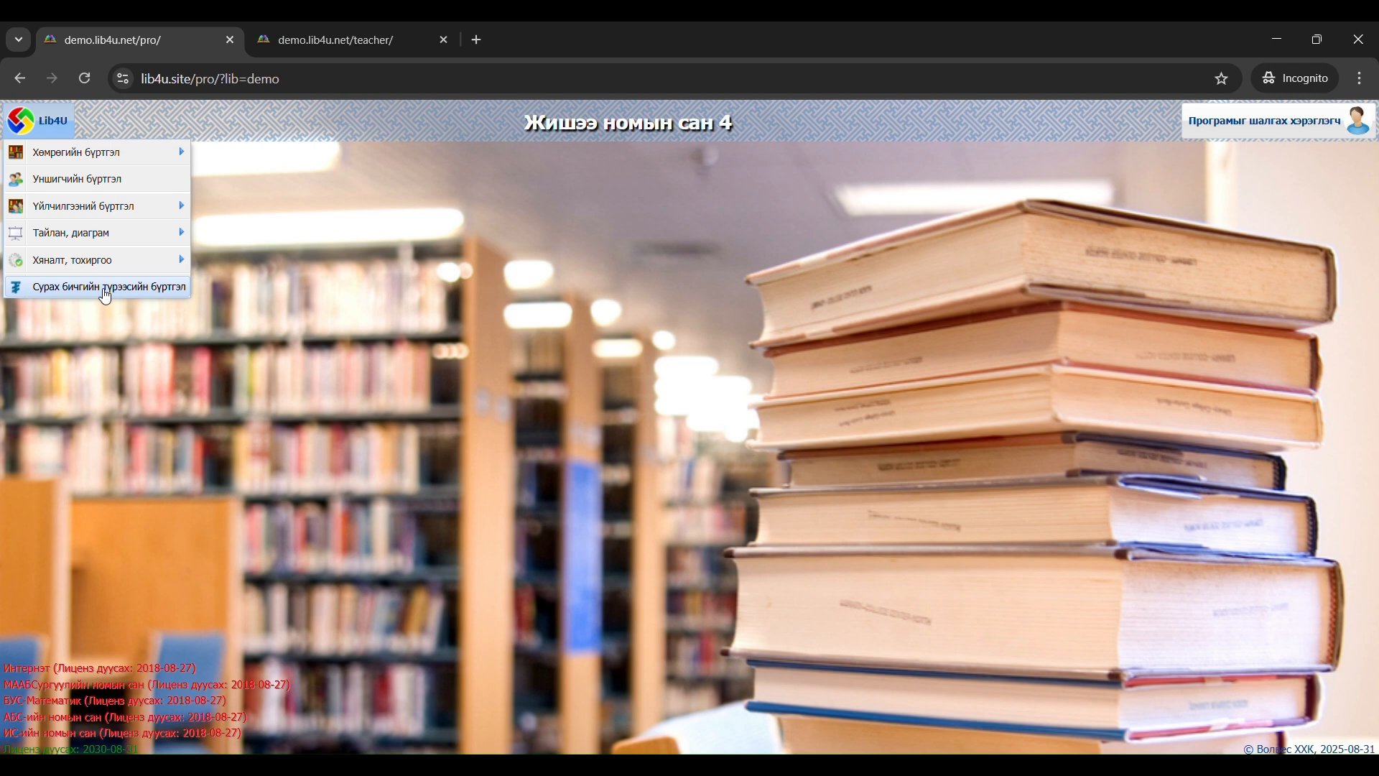
pyautogui.click(105, 287)
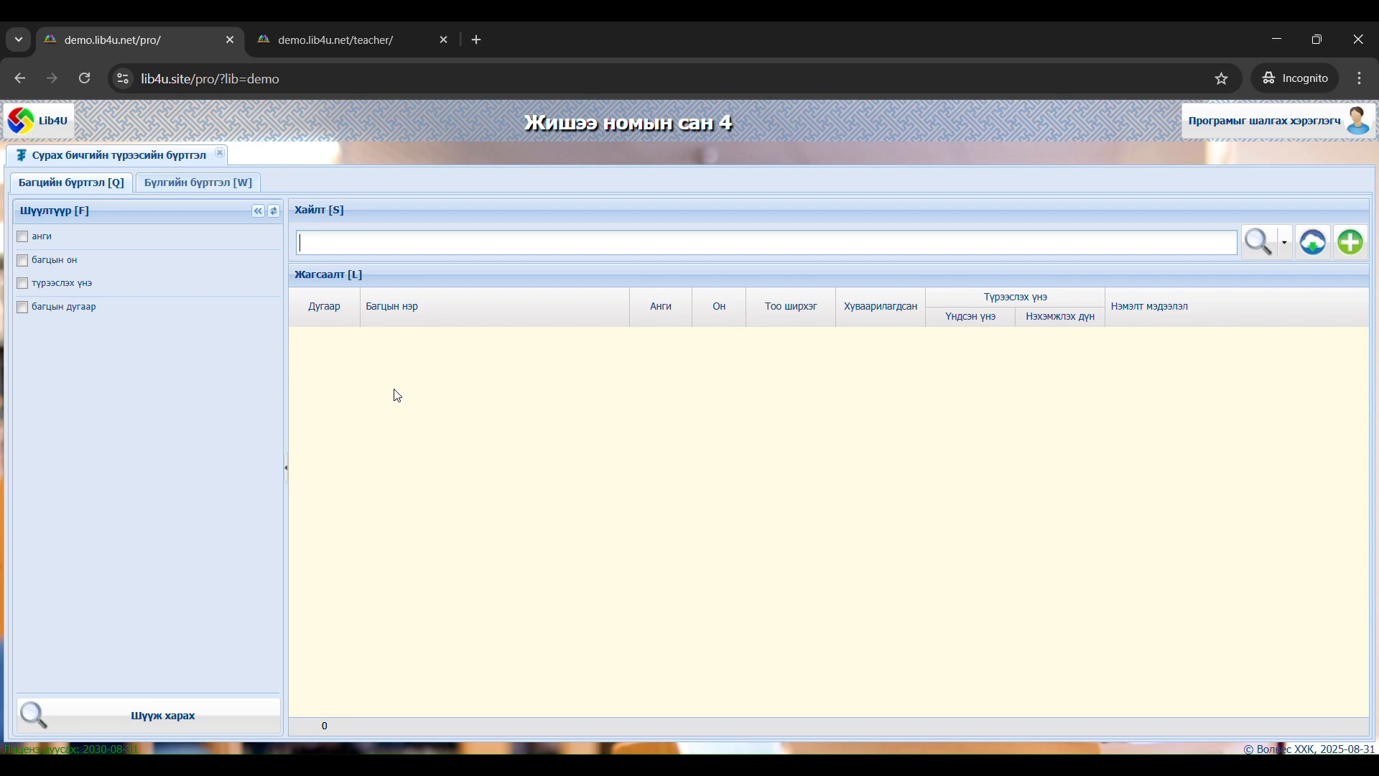
pyautogui.click(187, 187)
pyautogui.click(101, 185)
# Update the textbook bundle data in the Багцийн бүртгэл and dismiss the information message
pyautogui.click(1315, 251)
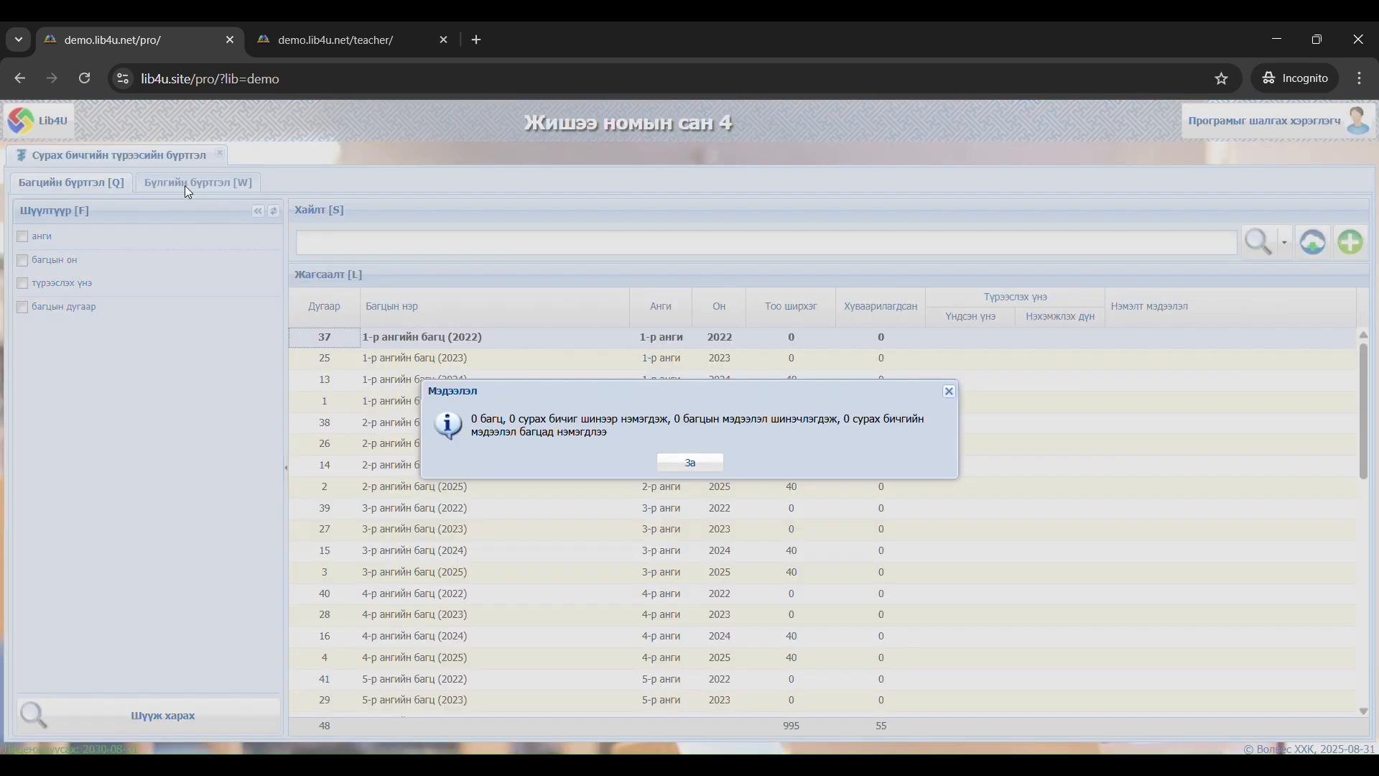
pyautogui.click(691, 463)
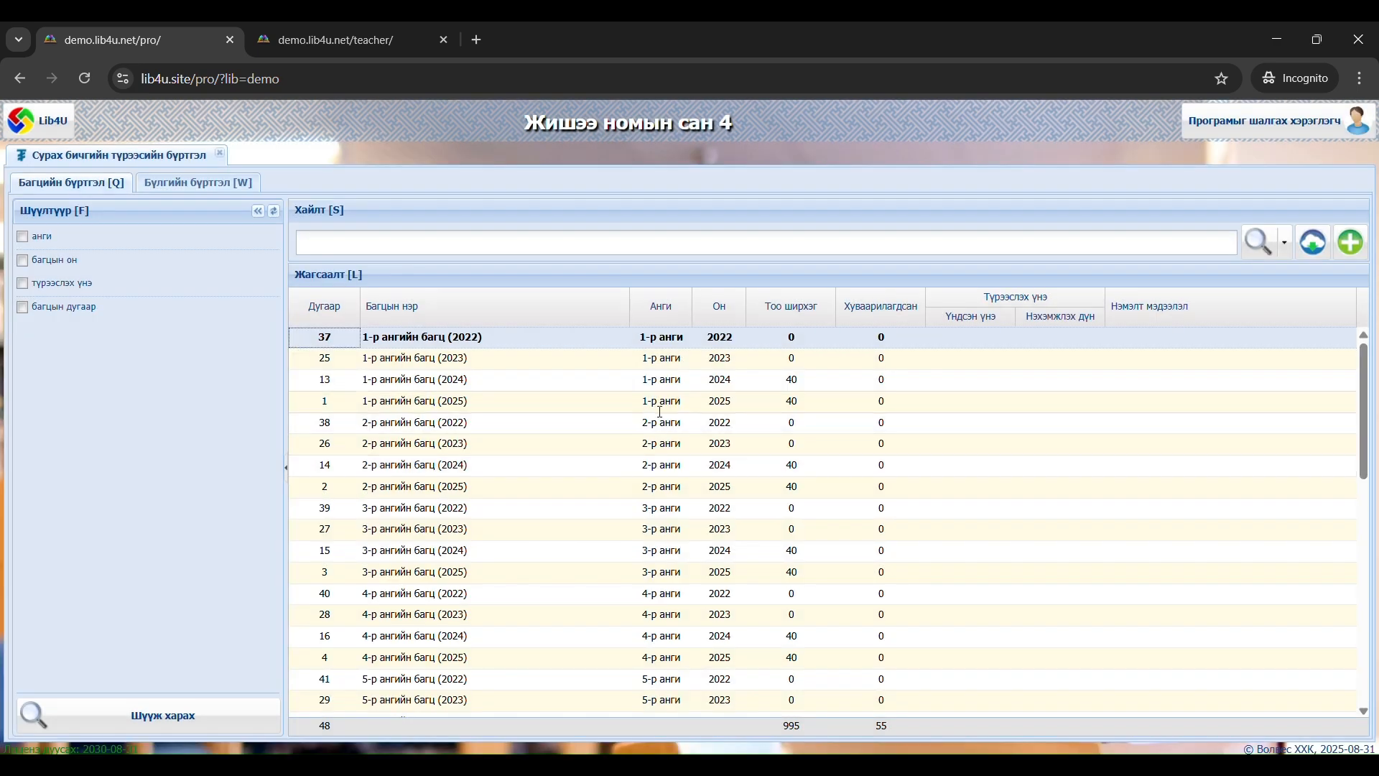
# Look through the full bundle list for grades 1 to 12, examining years, copy counts, allocations and rental prices
pyautogui.scroll(-10, 571, 402)
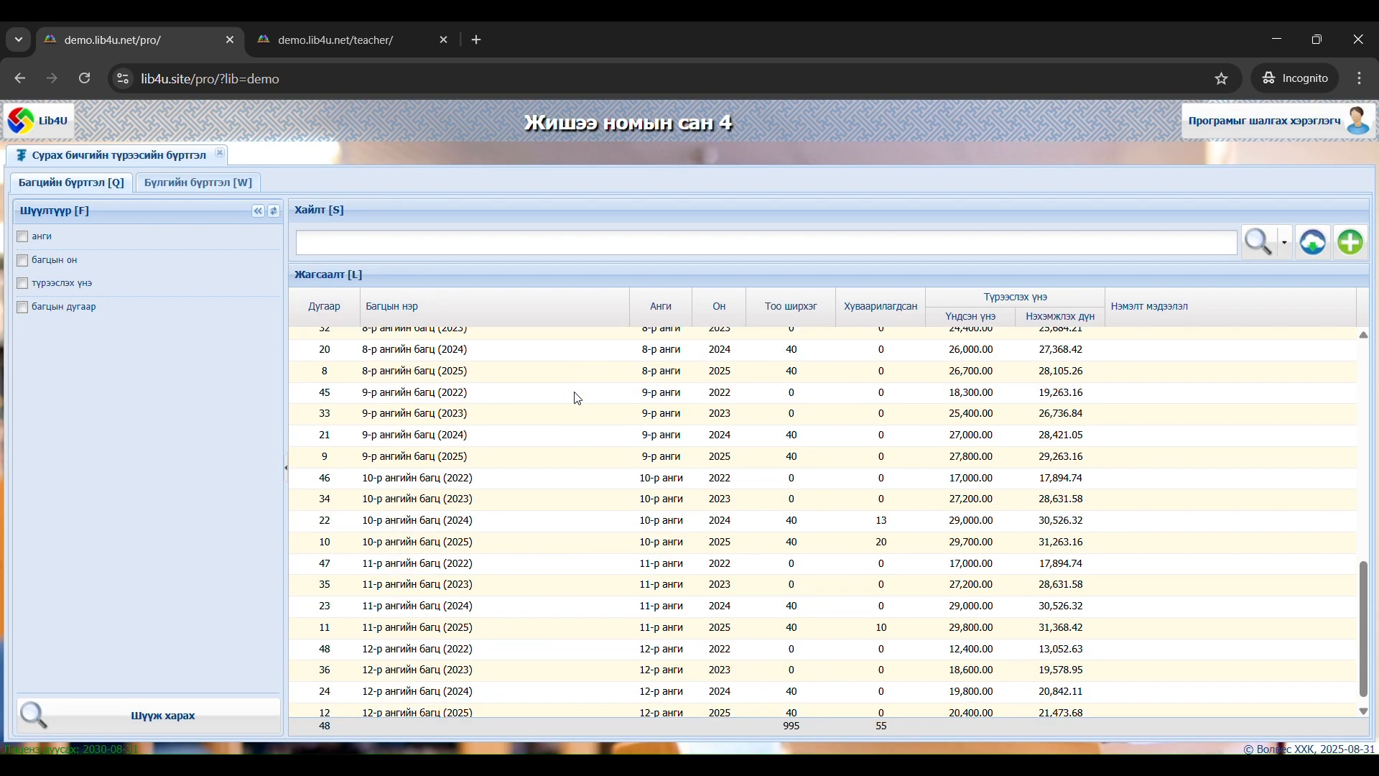
pyautogui.scroll(10, 575, 399)
pyautogui.scroll(-6, 578, 399)
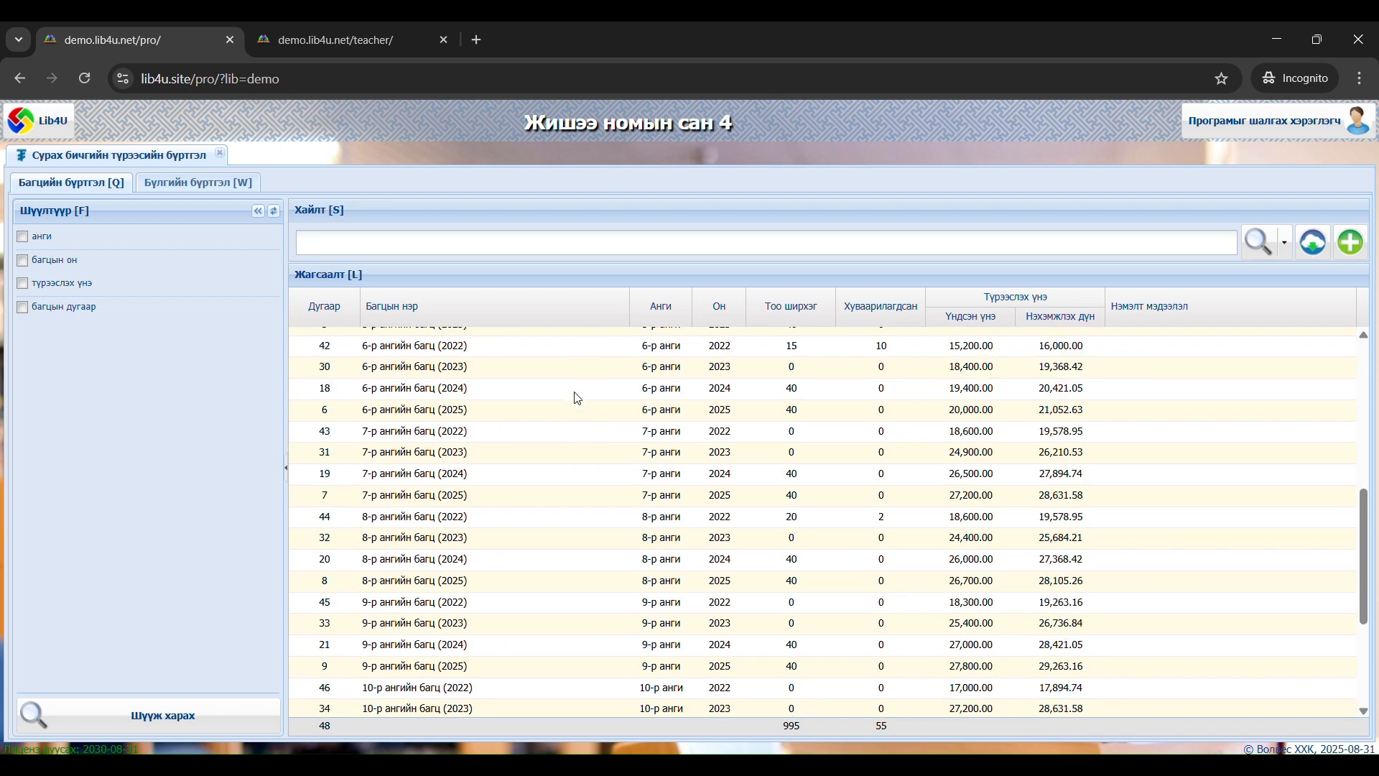
pyautogui.scroll(3, 578, 399)
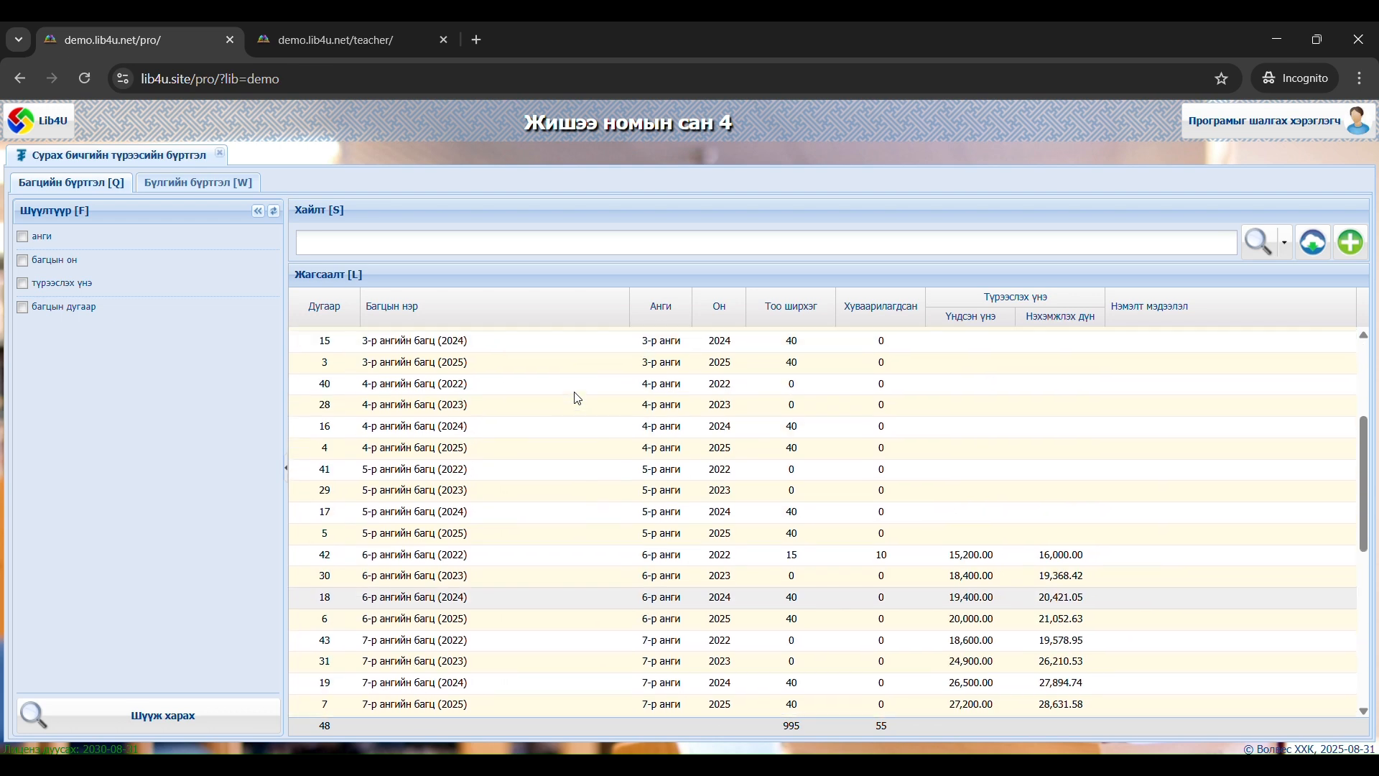
pyautogui.scroll(3, 567, 517)
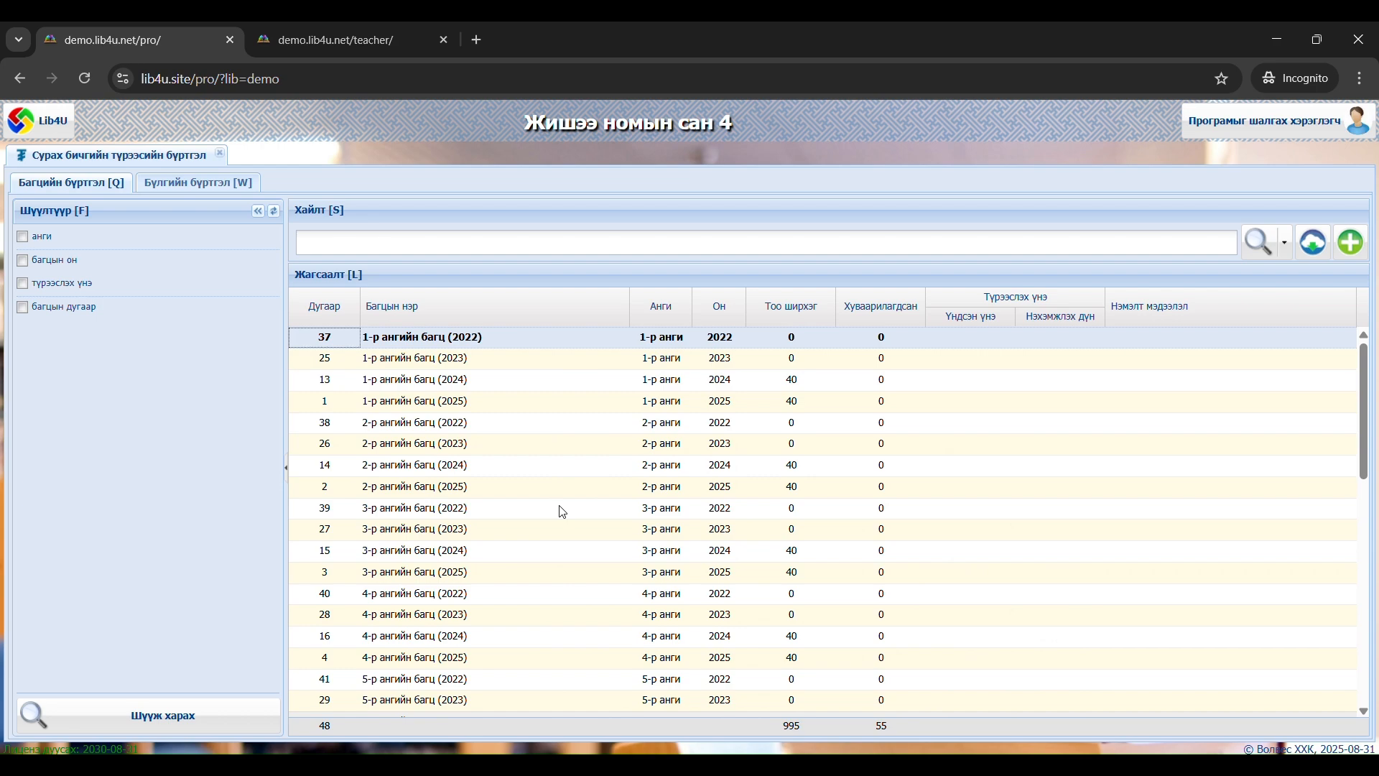
pyautogui.scroll(-10, 523, 454)
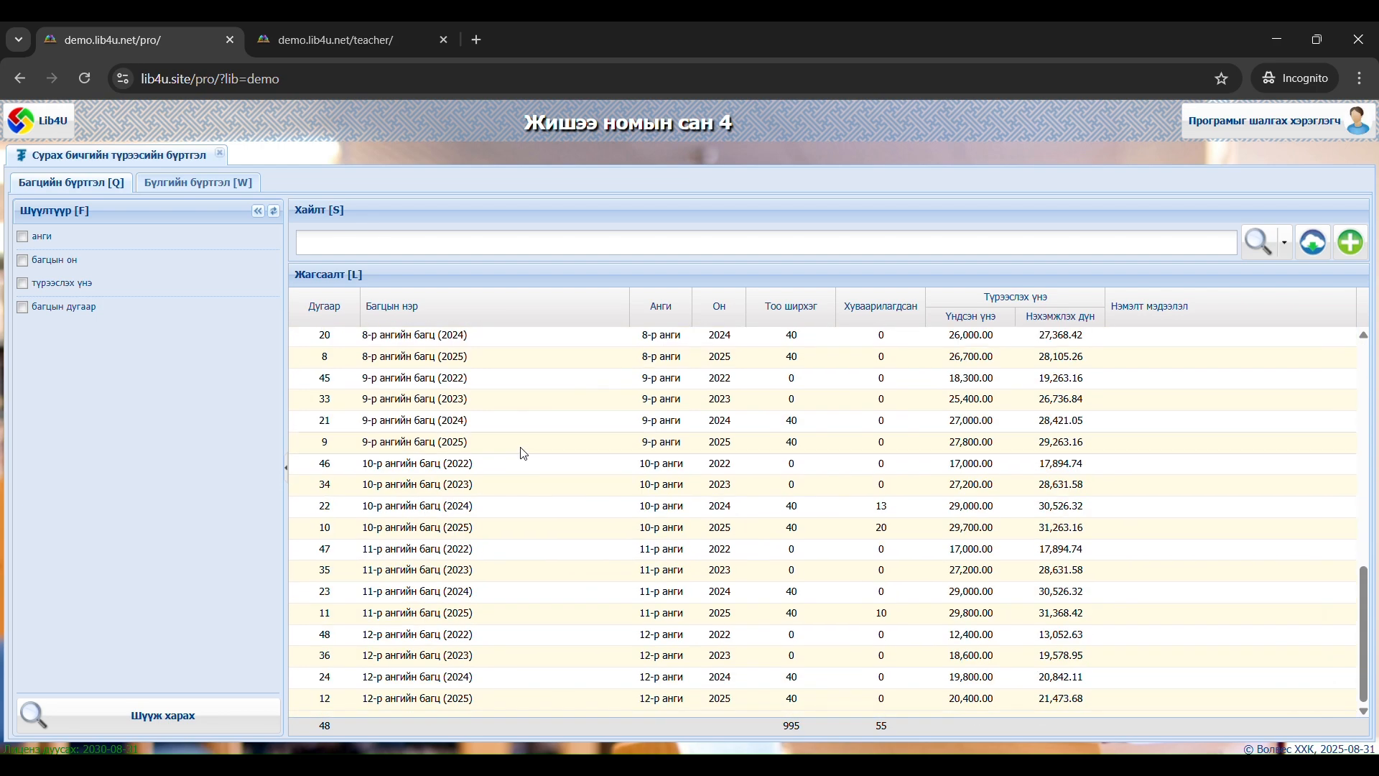
pyautogui.scroll(2, 523, 452)
pyautogui.scroll(-2, 524, 454)
pyautogui.scroll(10, 526, 453)
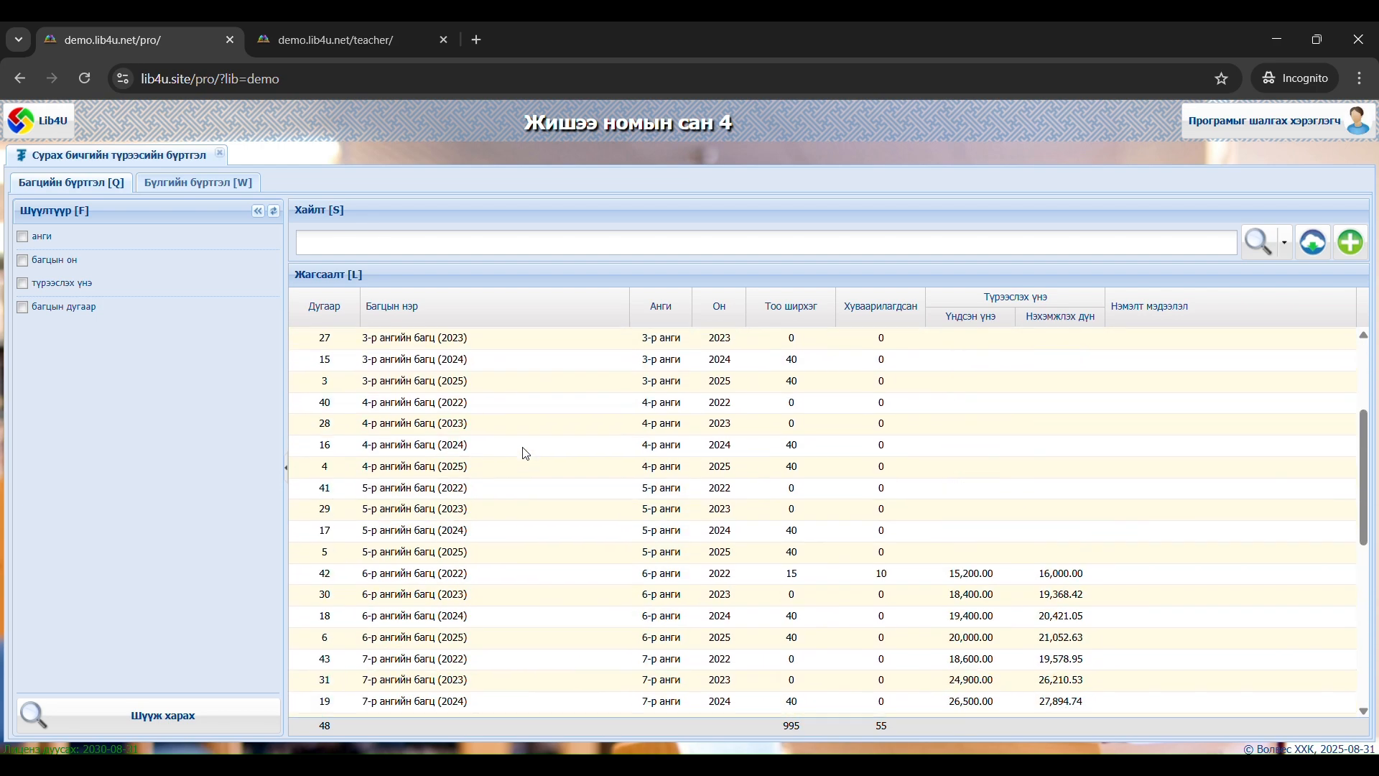
pyautogui.scroll(-5, 526, 454)
pyautogui.scroll(5, 526, 453)
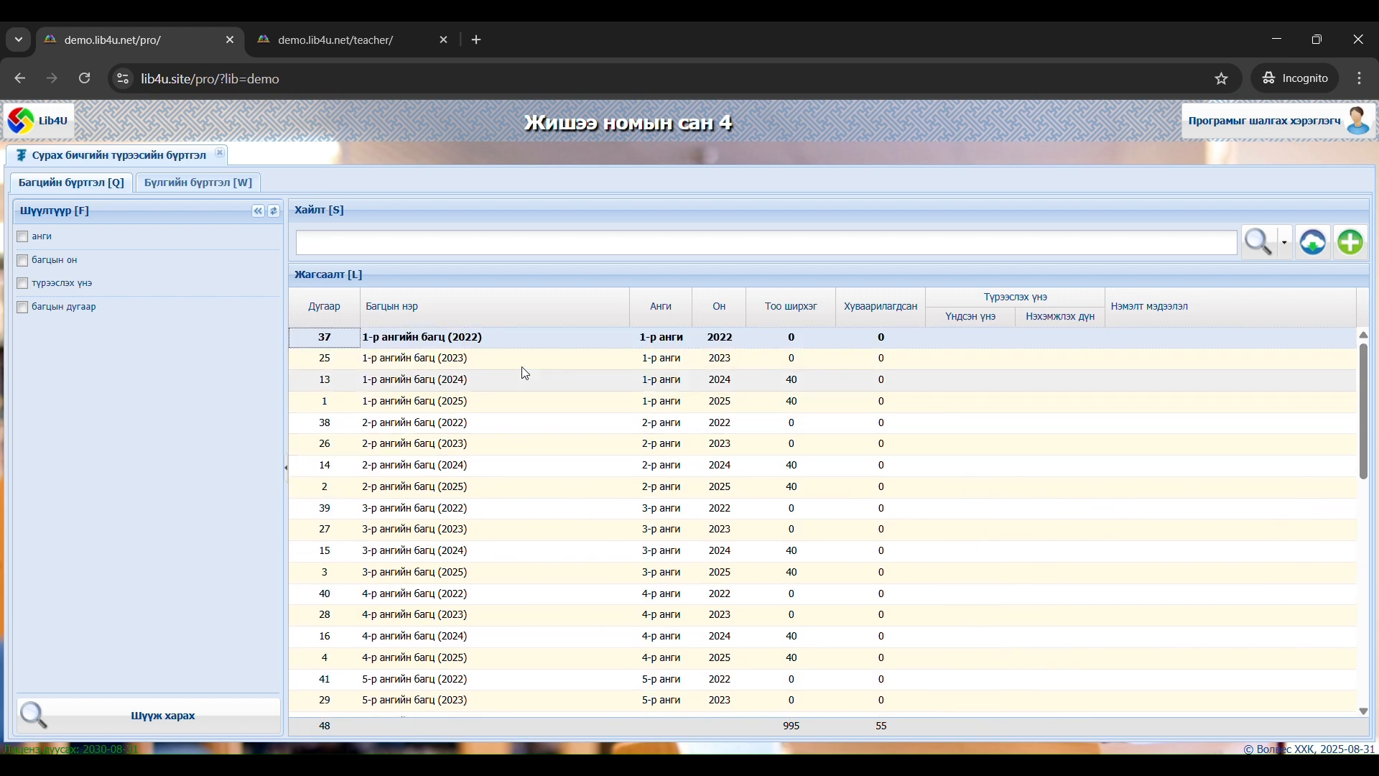
# Open the details of the 1-р ангийн багц (2022) bundle and review its copies, additional information and textbook composition
pyautogui.doubleClick(535, 339)
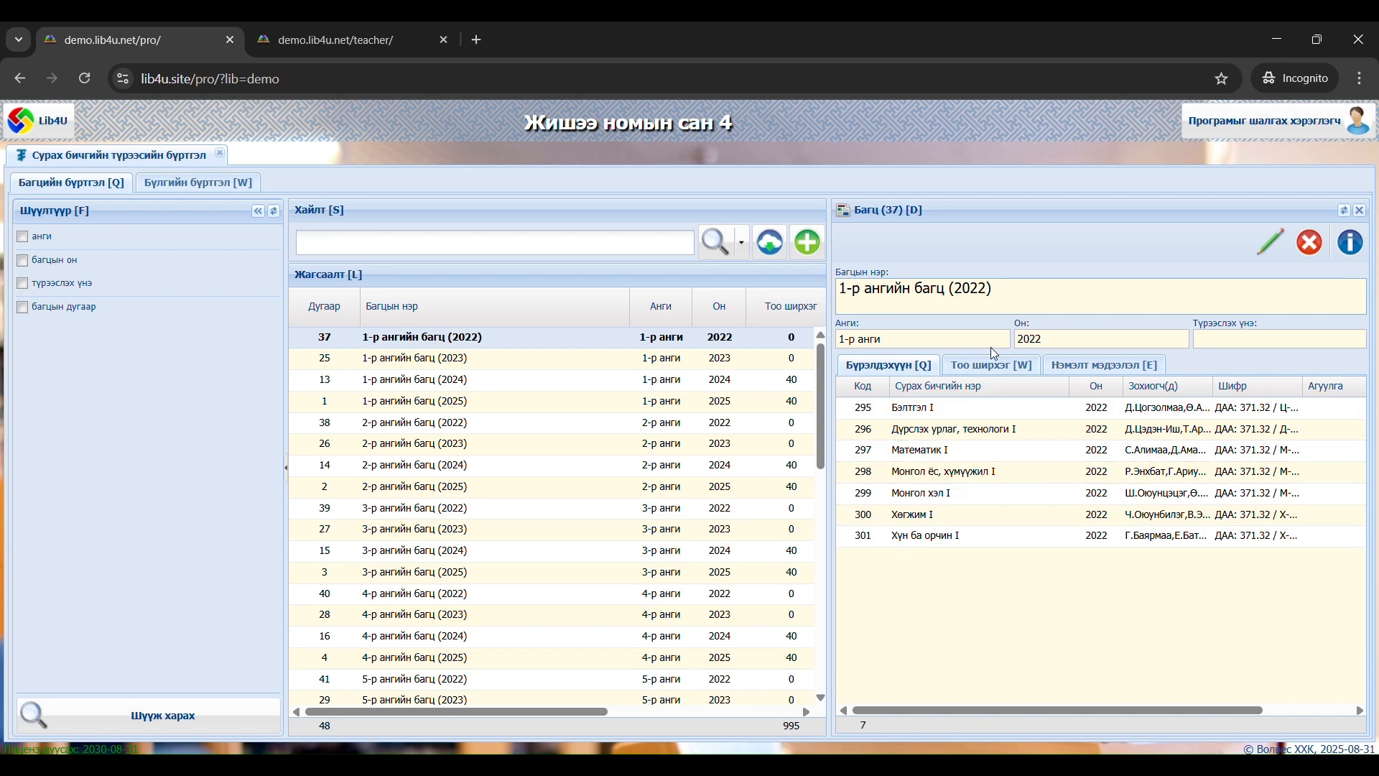
pyautogui.click(992, 372)
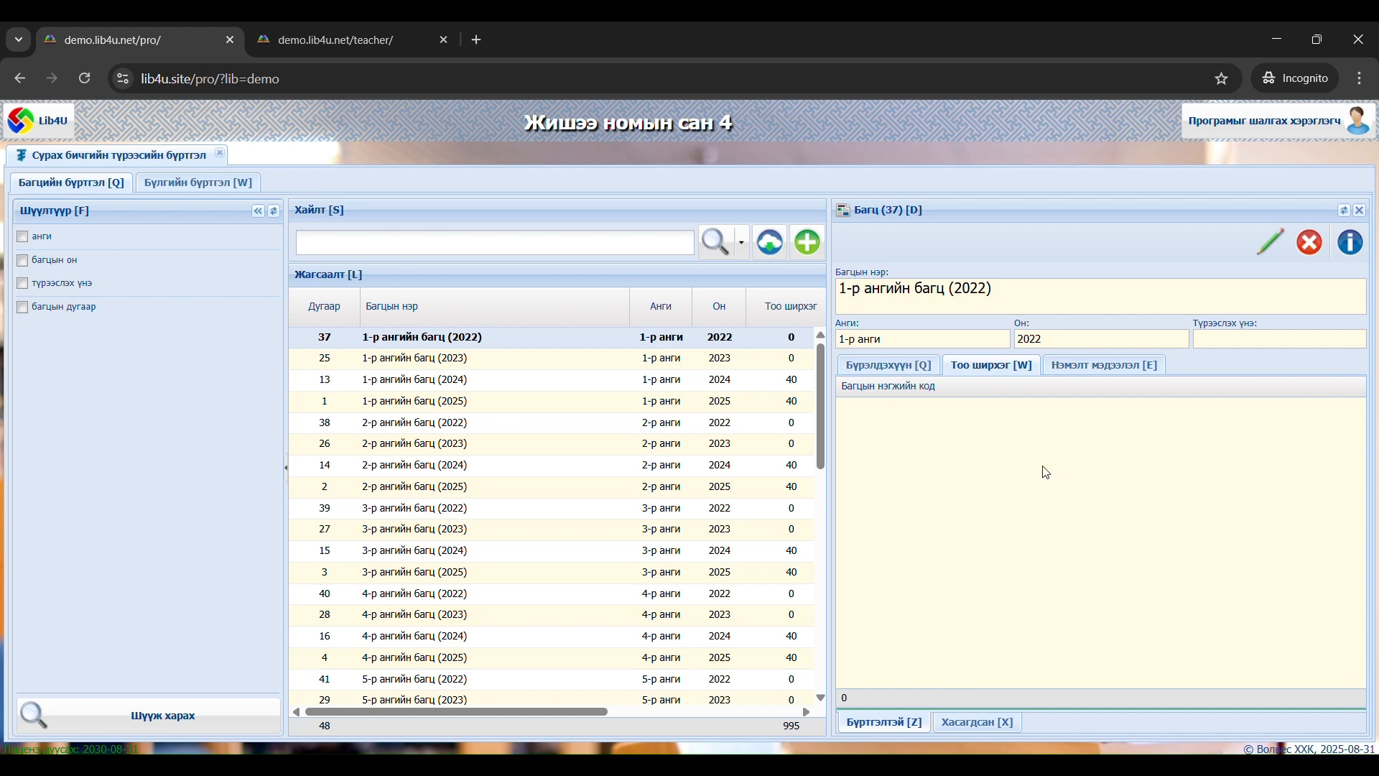
pyautogui.click(1119, 380)
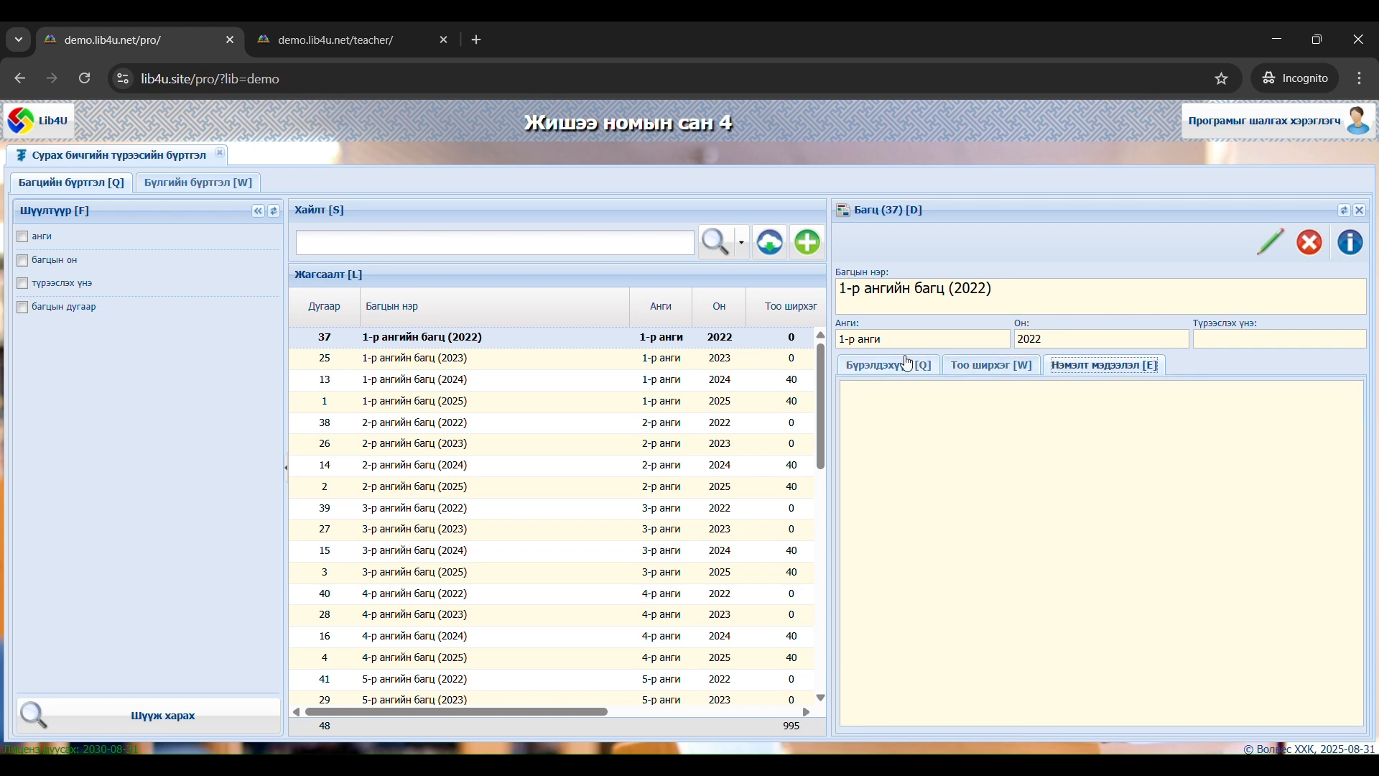
pyautogui.click(931, 374)
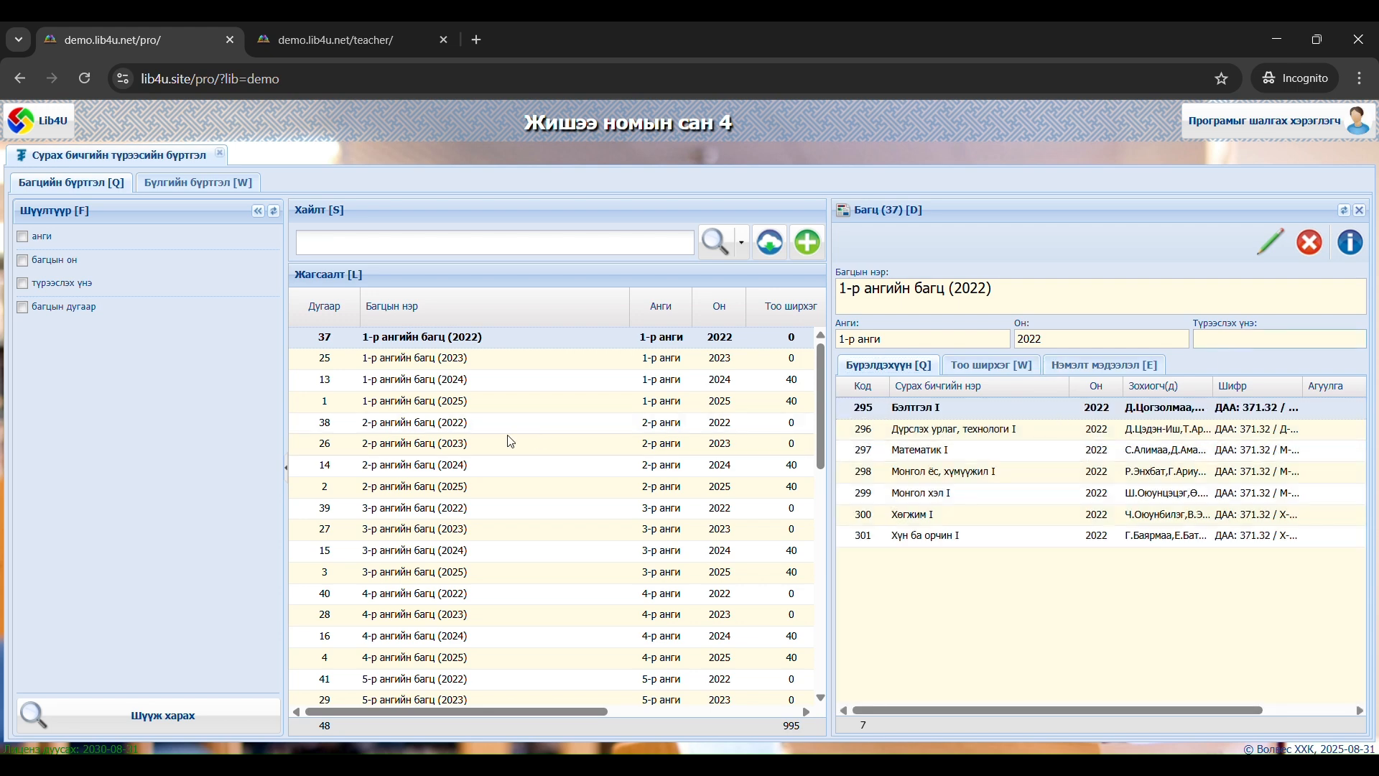
# Review the textbooks, unit codes and additional information of the 6-р ангийн багц (2022) bundle, and close its details
pyautogui.scroll(-3, 550, 441)
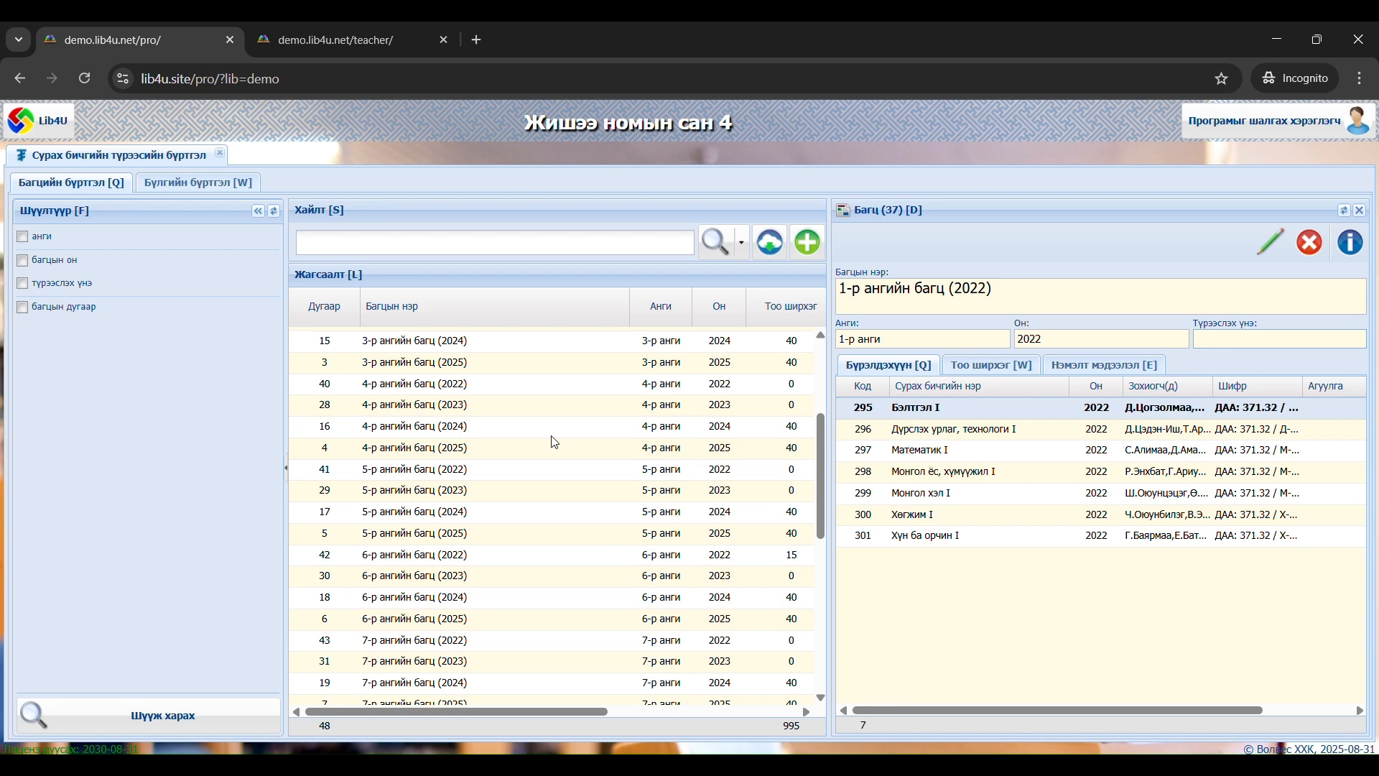
pyautogui.click(535, 558)
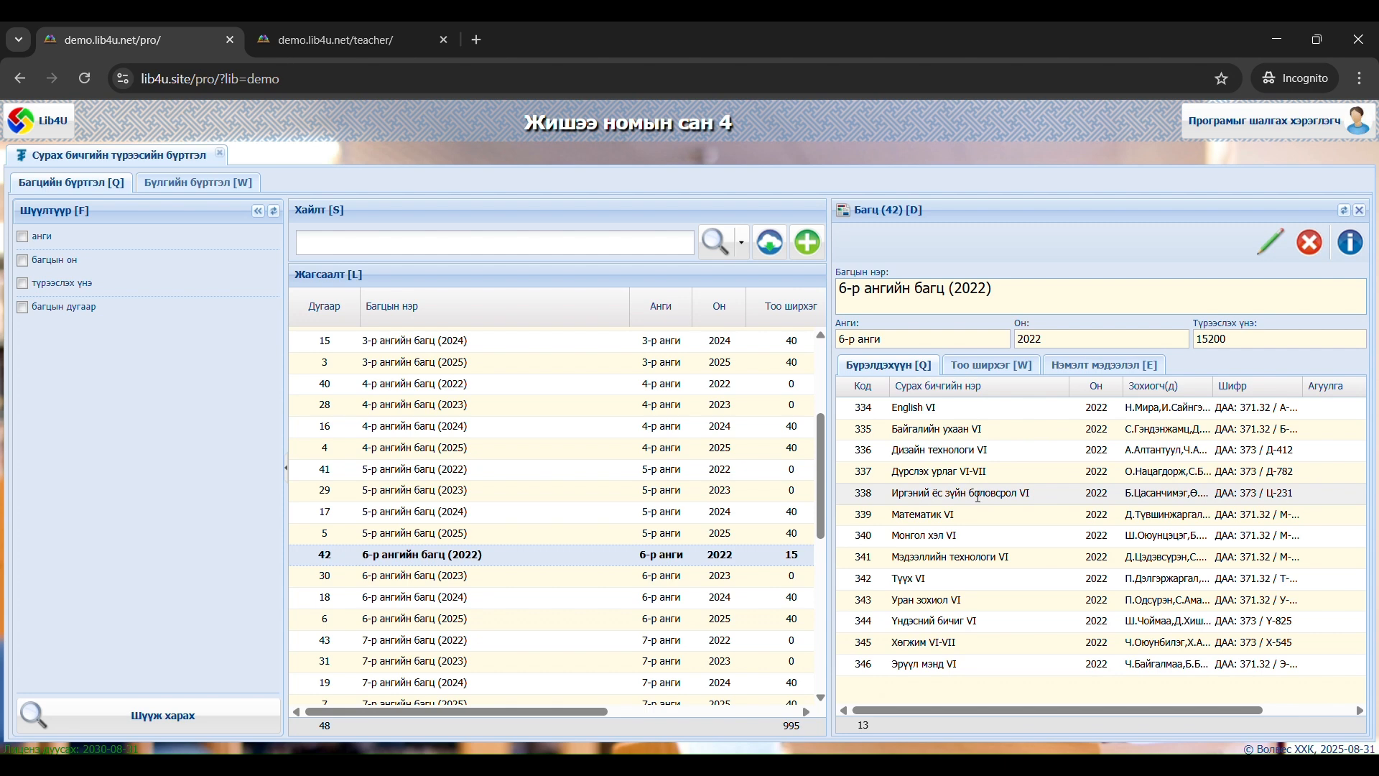
pyautogui.click(992, 366)
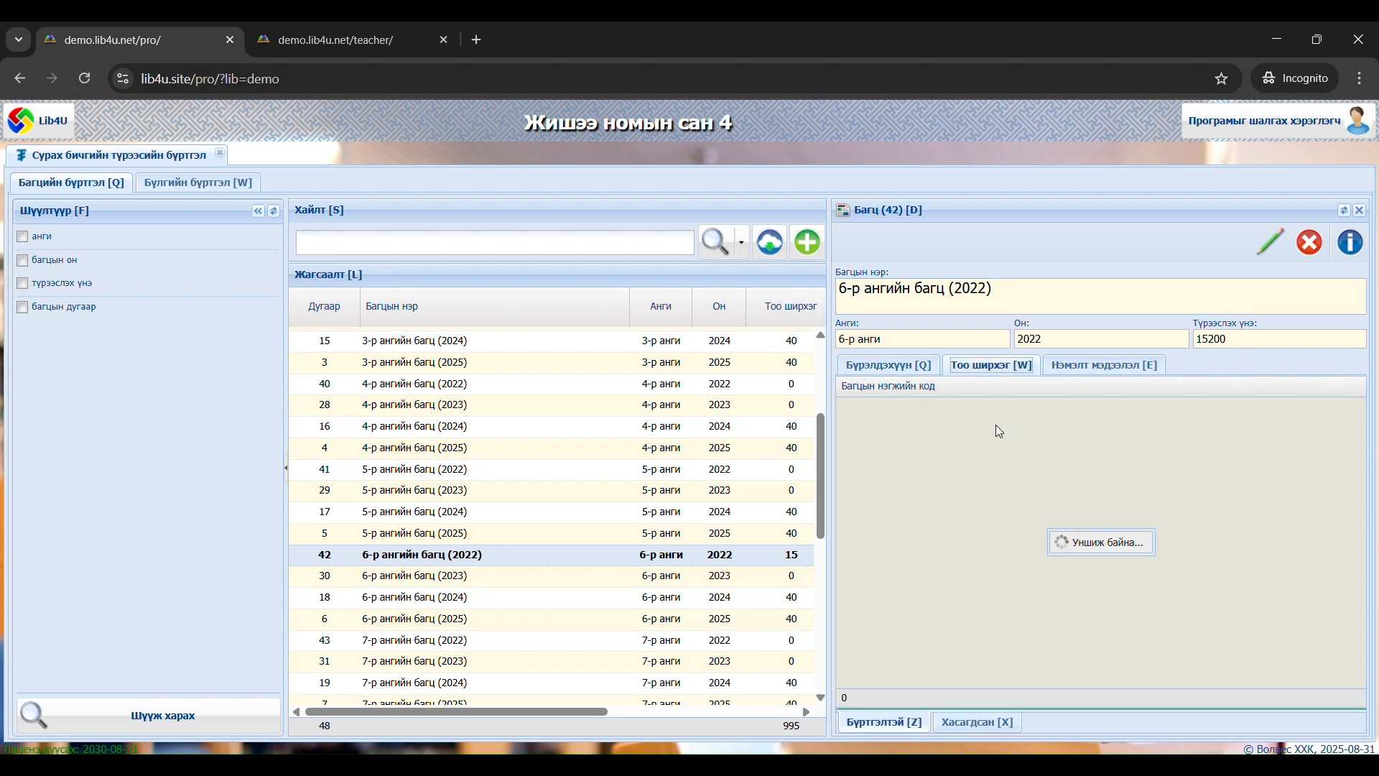
pyautogui.scroll(-1, 1017, 475)
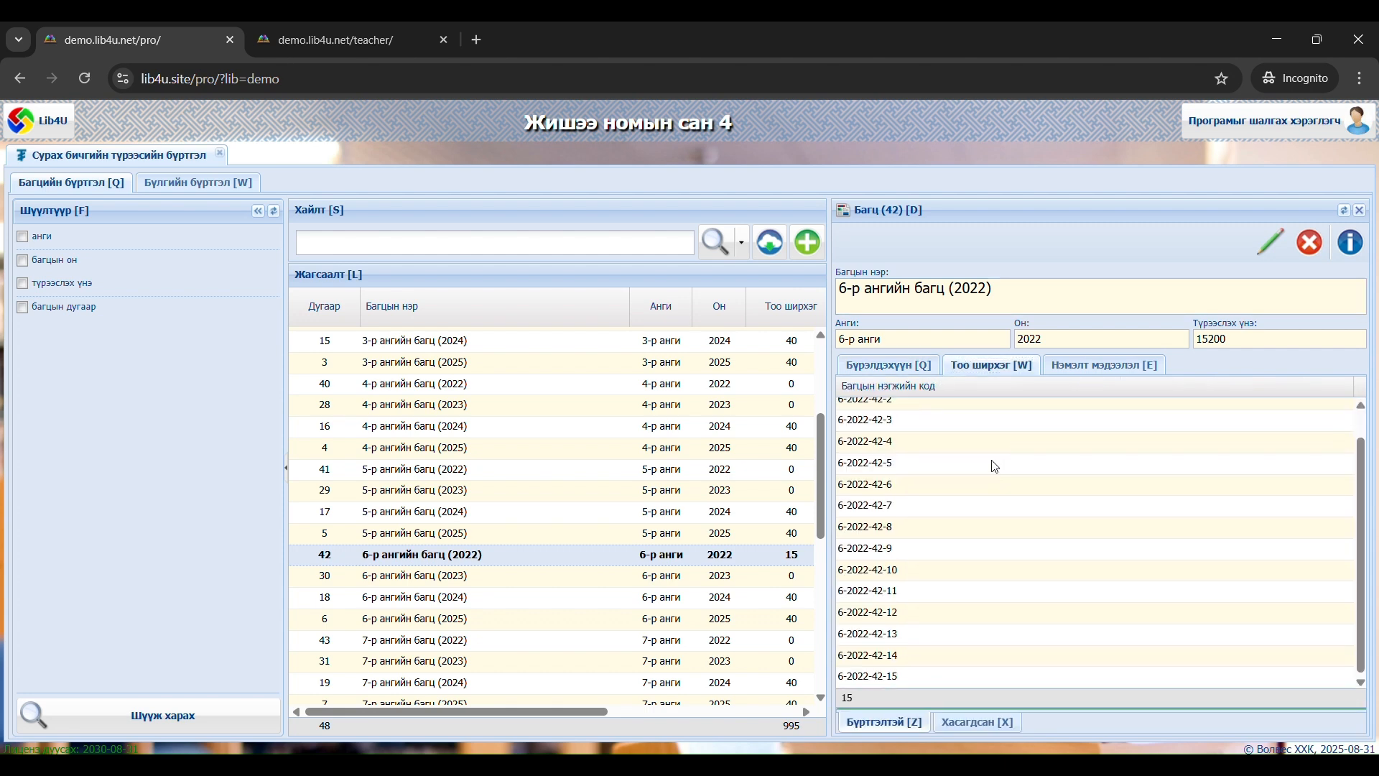
pyautogui.scroll(1, 991, 463)
pyautogui.click(1086, 367)
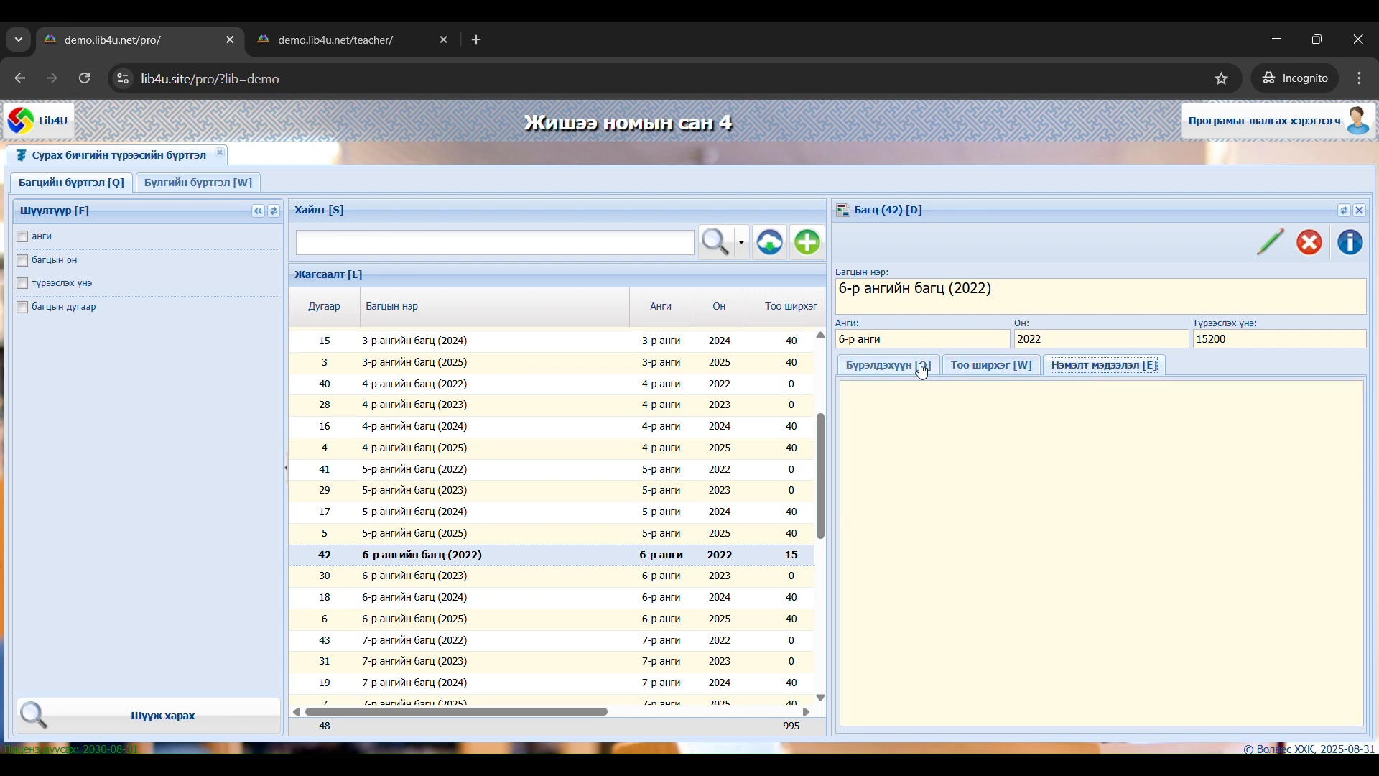
pyautogui.click(920, 368)
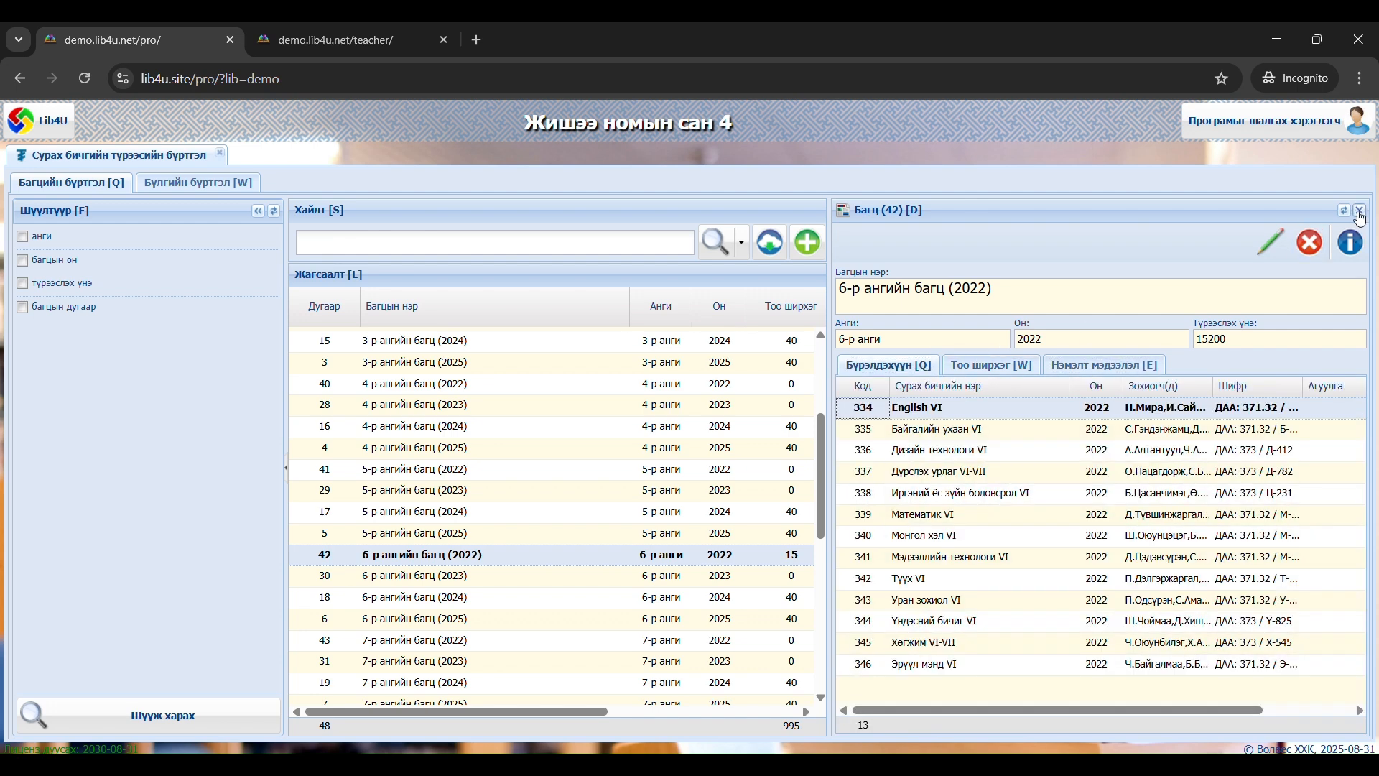
pyautogui.click(1035, 366)
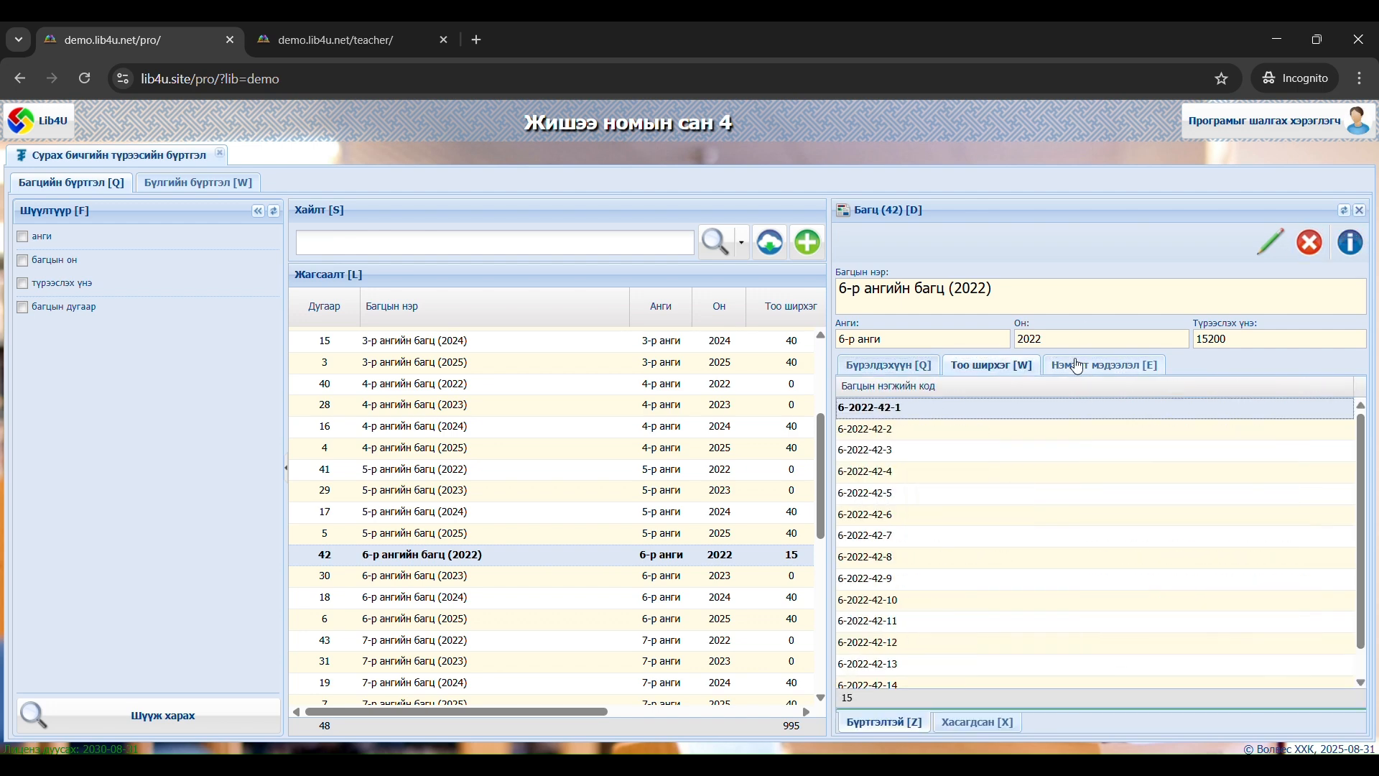
pyautogui.click(1103, 365)
pyautogui.click(1360, 210)
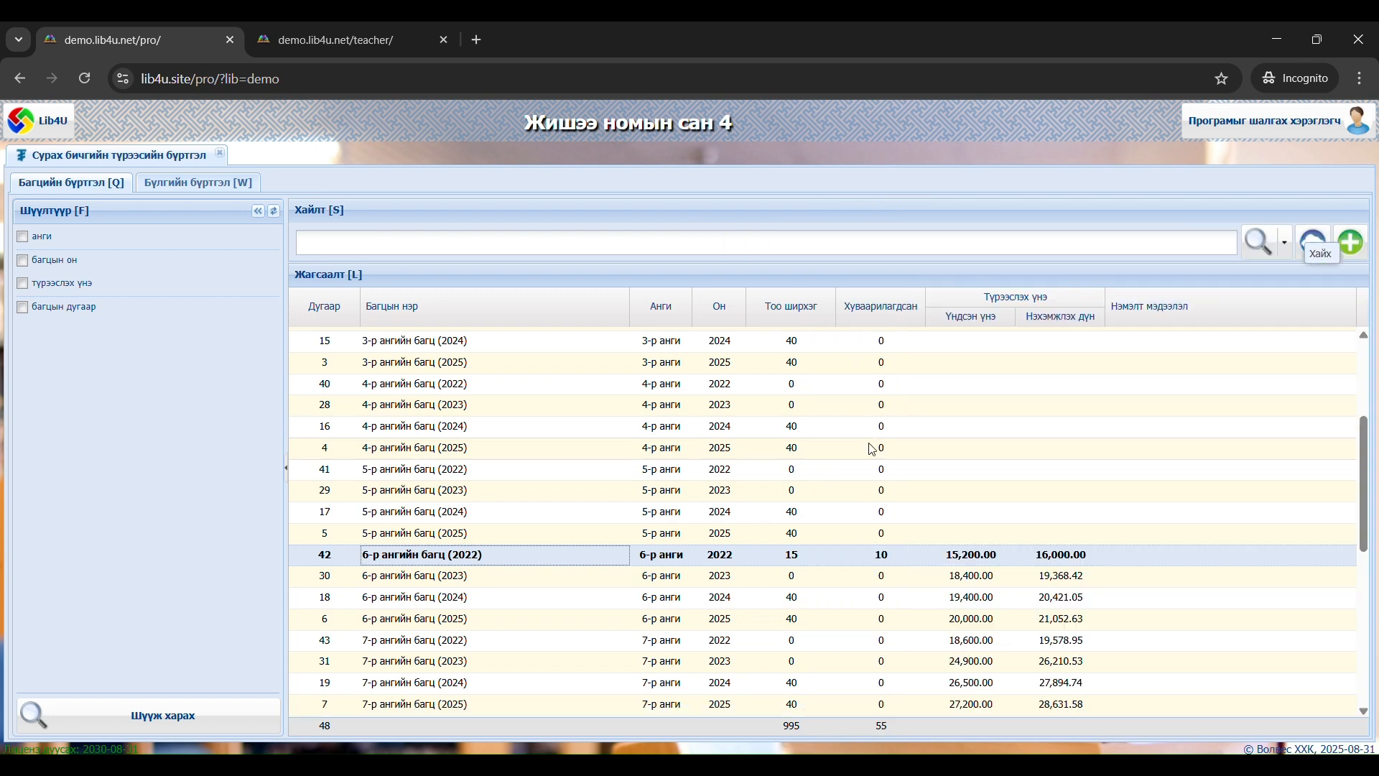
# Open the details of the 9-р ангийн багц (2023) bundle and show its copies (Тоо ширхэг)
pyautogui.scroll(-3, 872, 452)
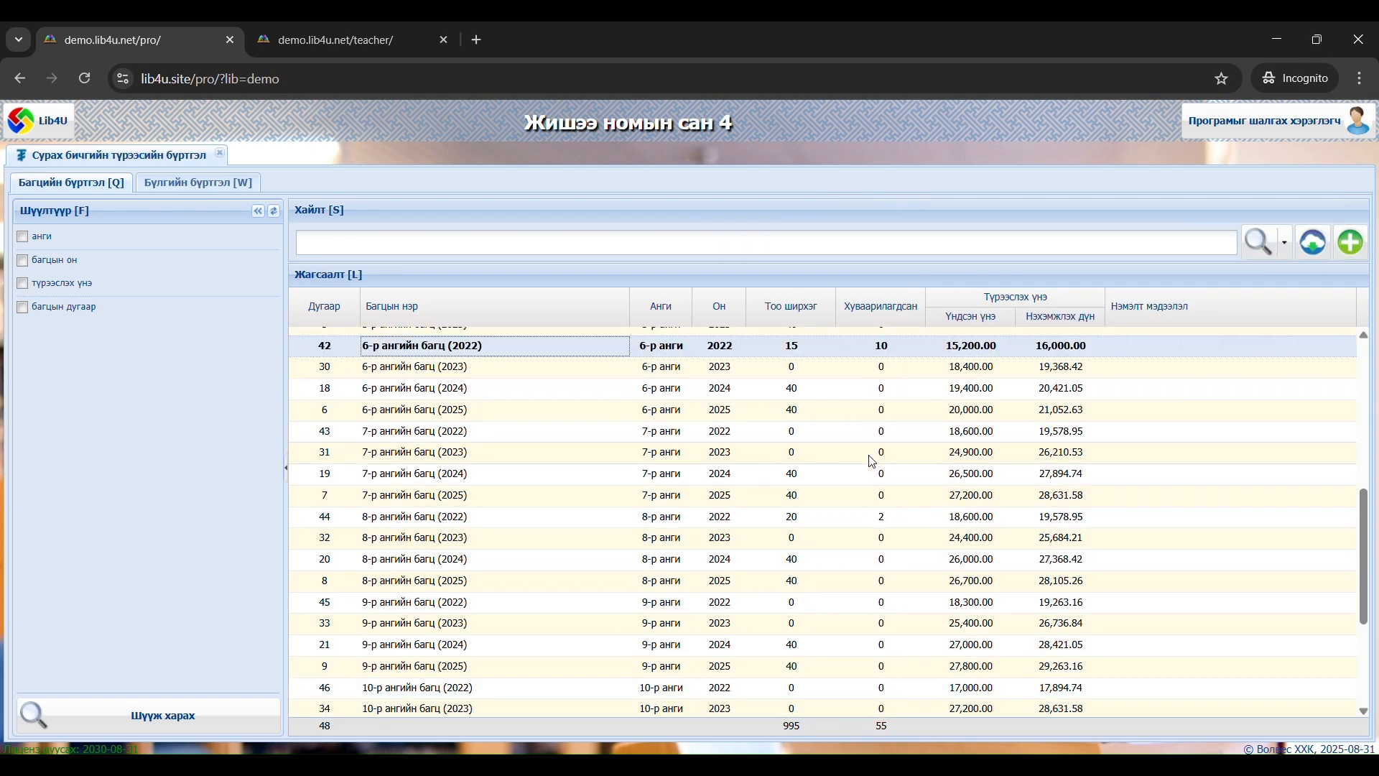
pyautogui.click(801, 625)
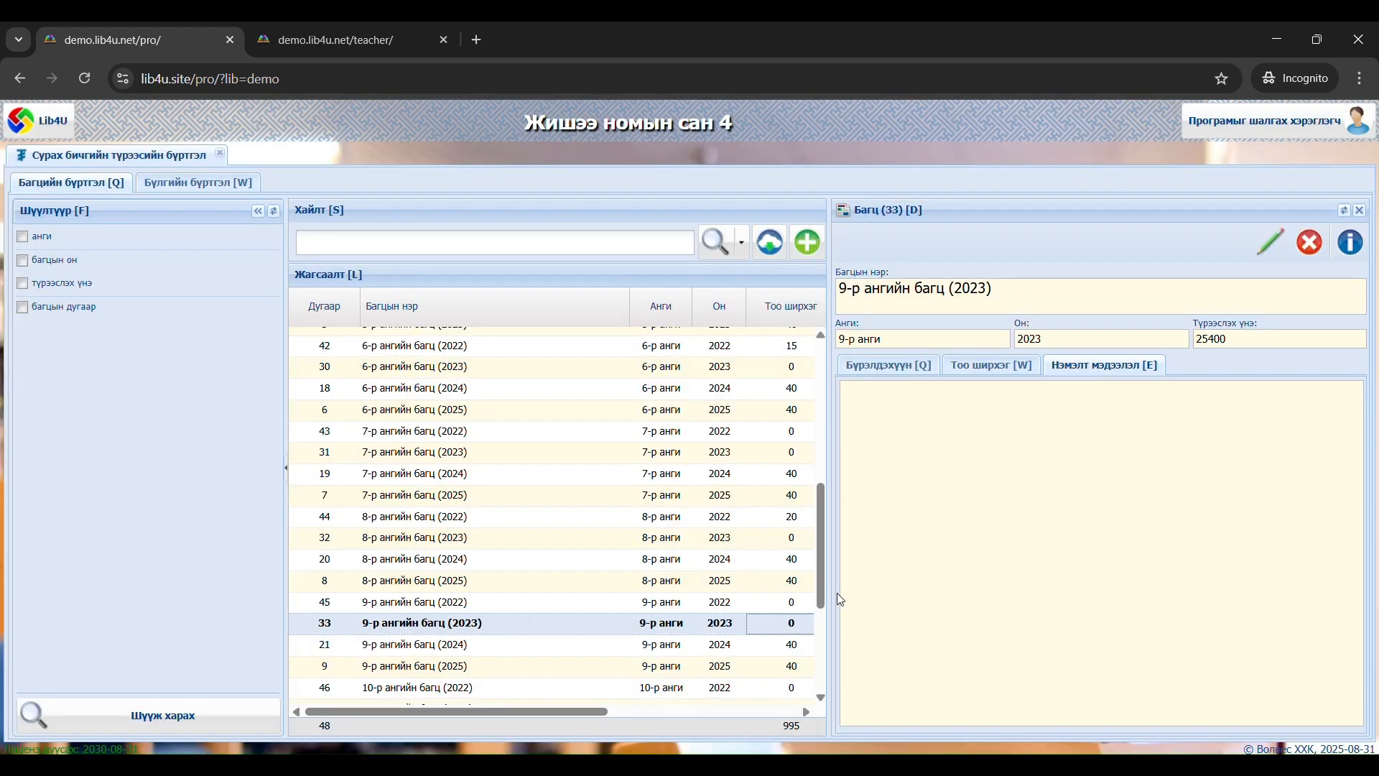
pyautogui.click(994, 371)
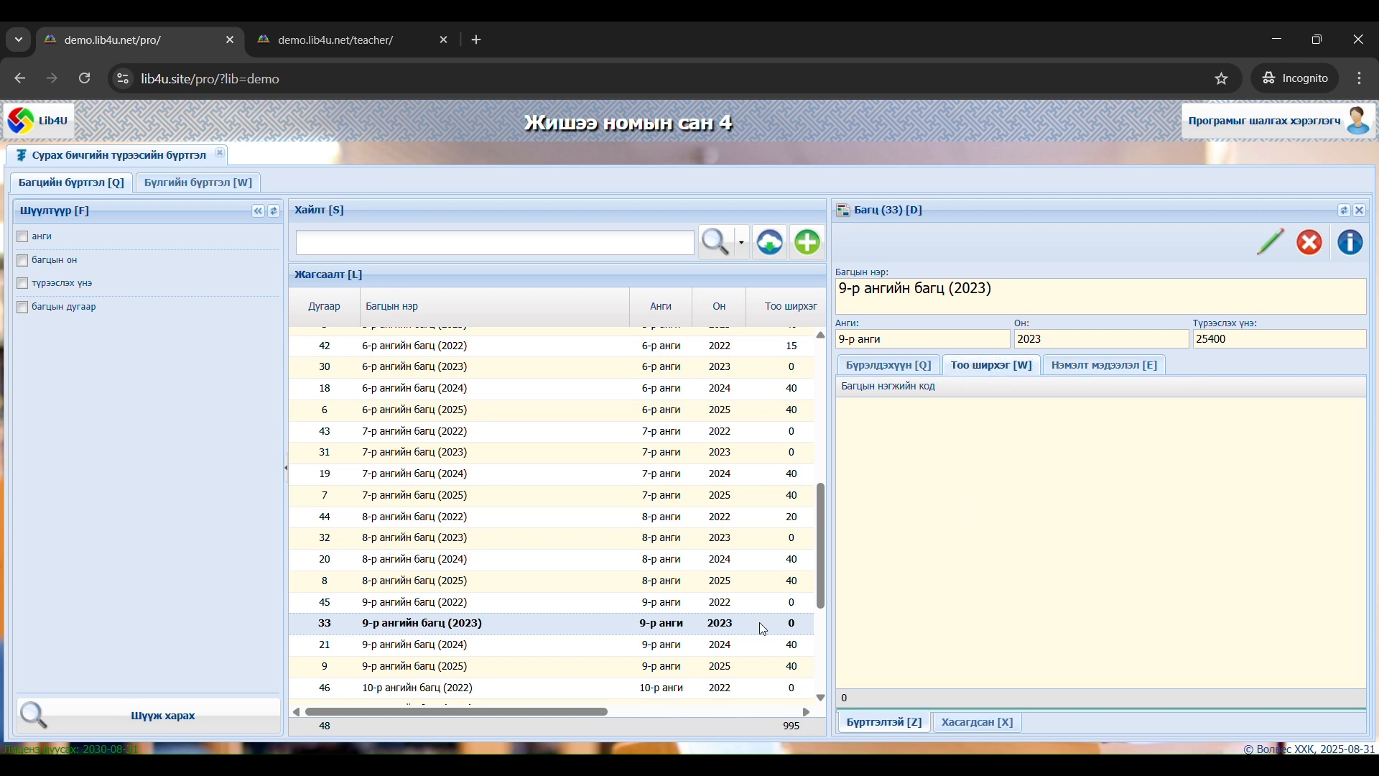
pyautogui.rightClick(724, 634)
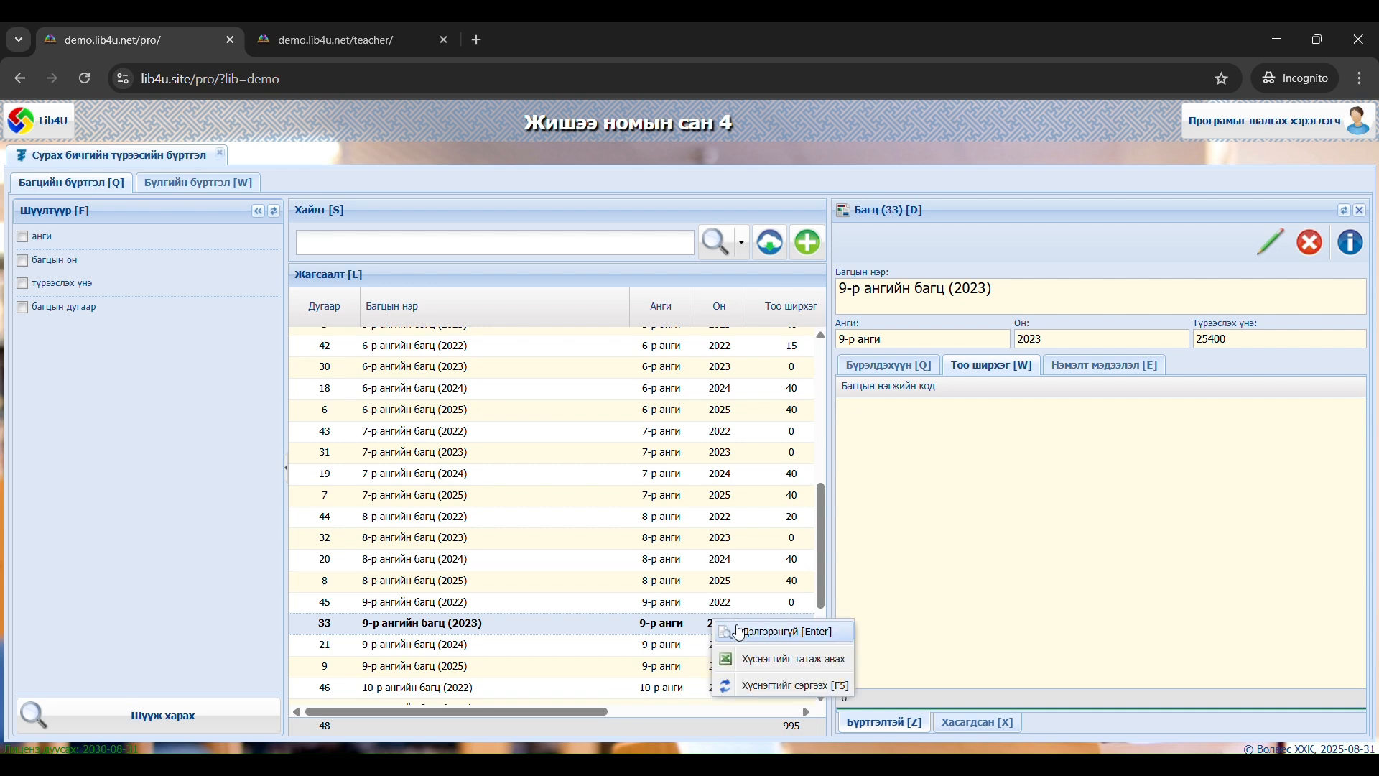
pyautogui.click(760, 639)
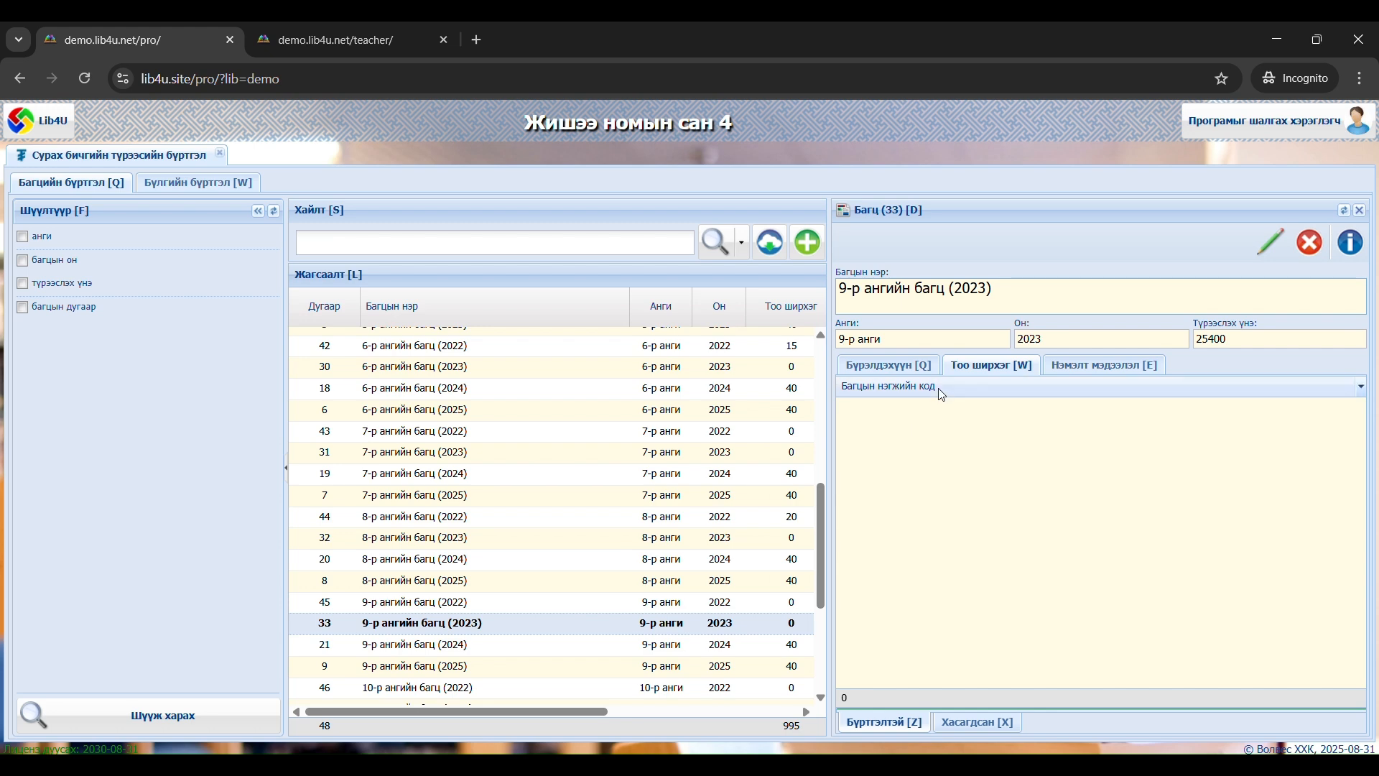
# Review the textbooks that make up the 9-р ангийн багц (2023) bundle
pyautogui.click(910, 367)
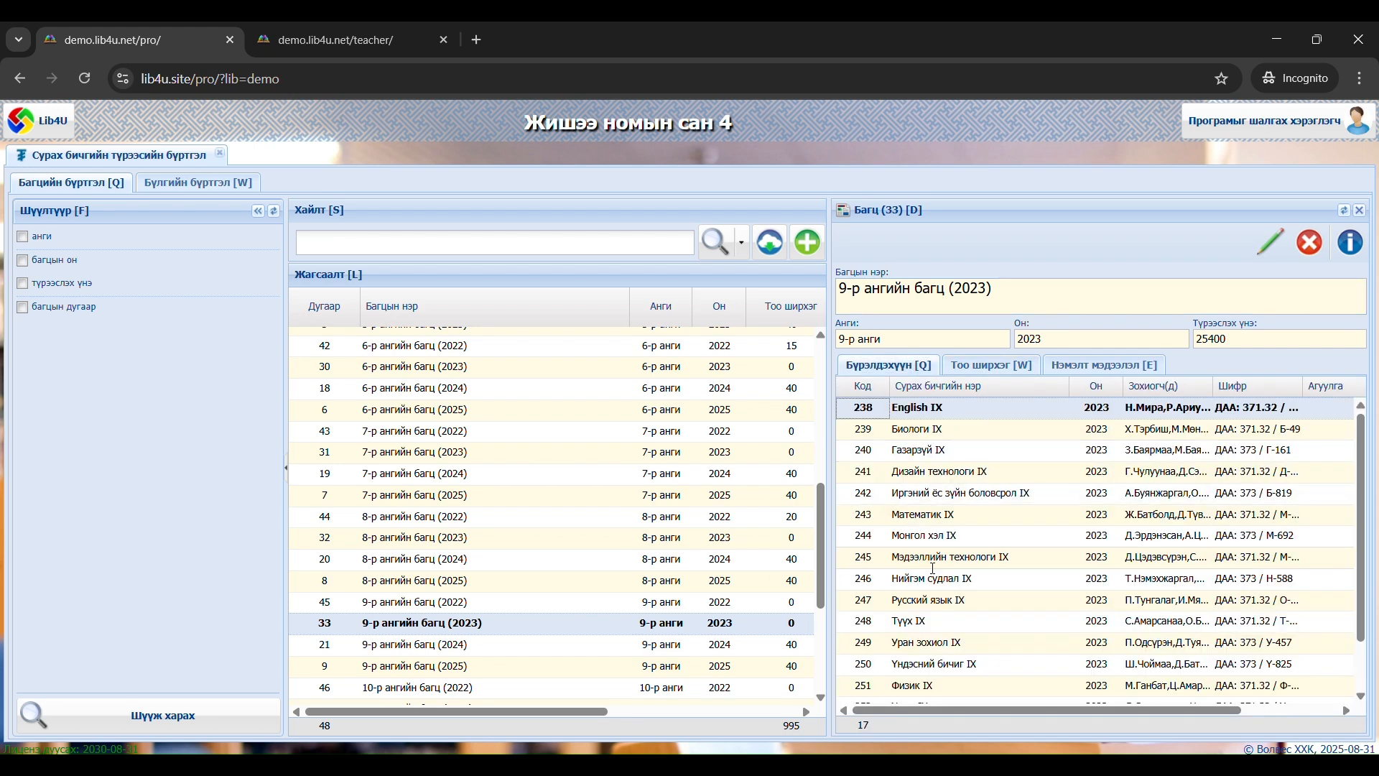
pyautogui.scroll(-2, 977, 540)
pyautogui.scroll(2, 977, 539)
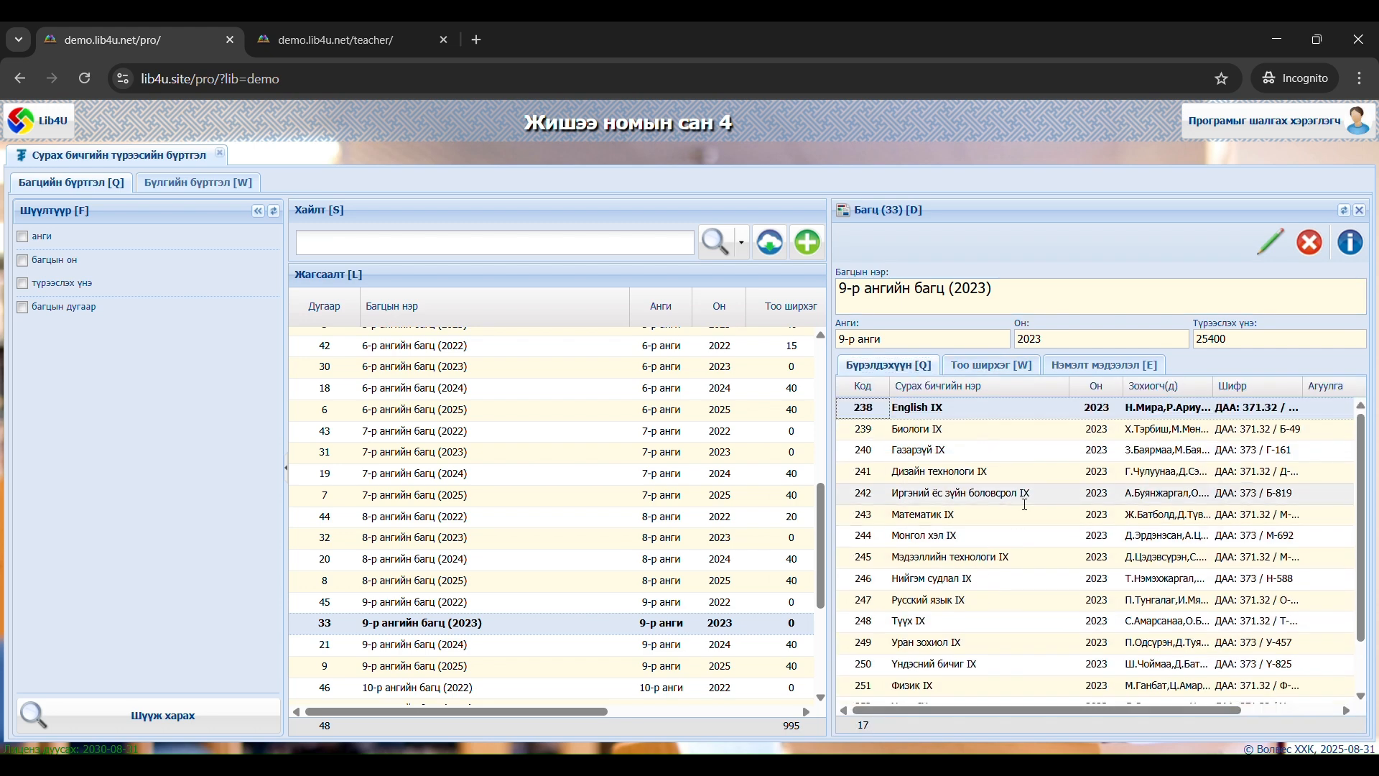
# Add 80 copies to the 9-р ангийн багц (2023) bundle and review the unit codes
pyautogui.click(1000, 366)
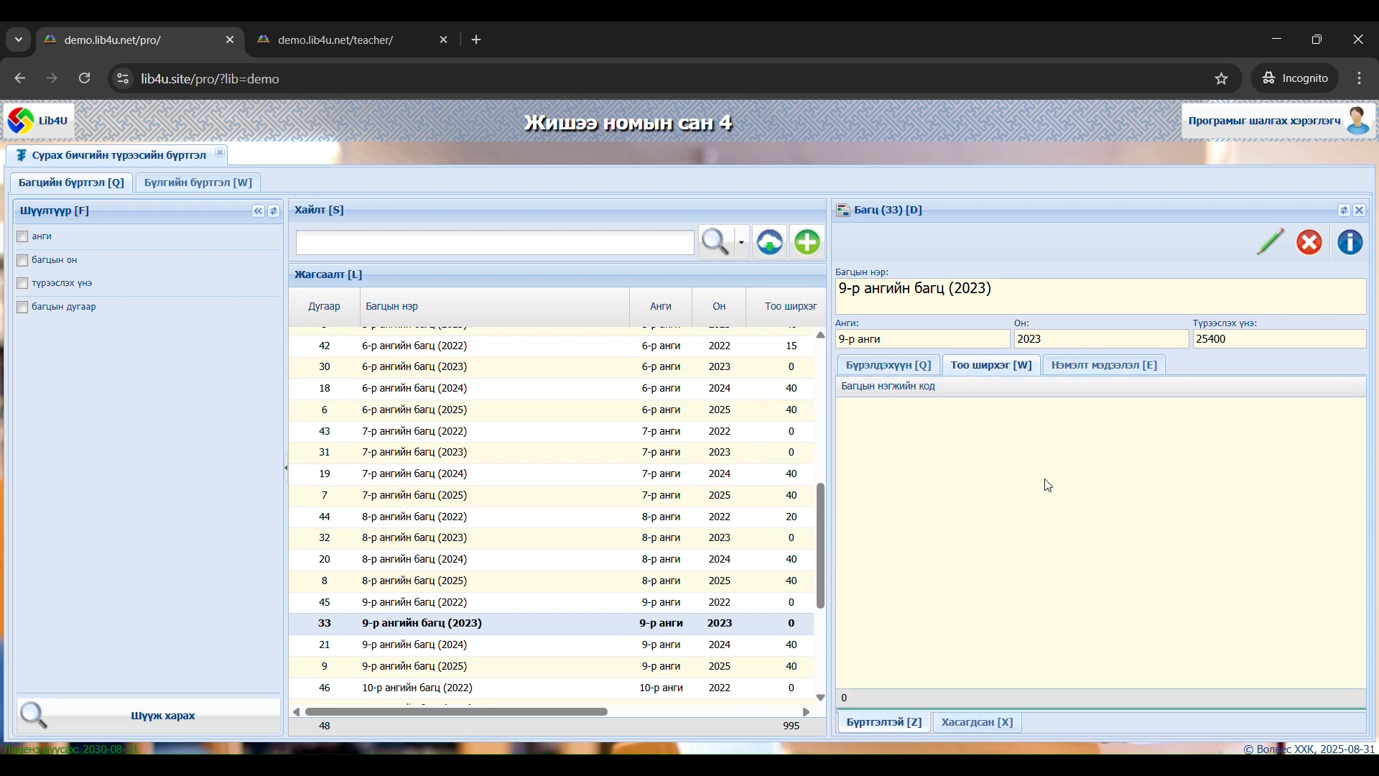
pyautogui.rightClick(983, 492)
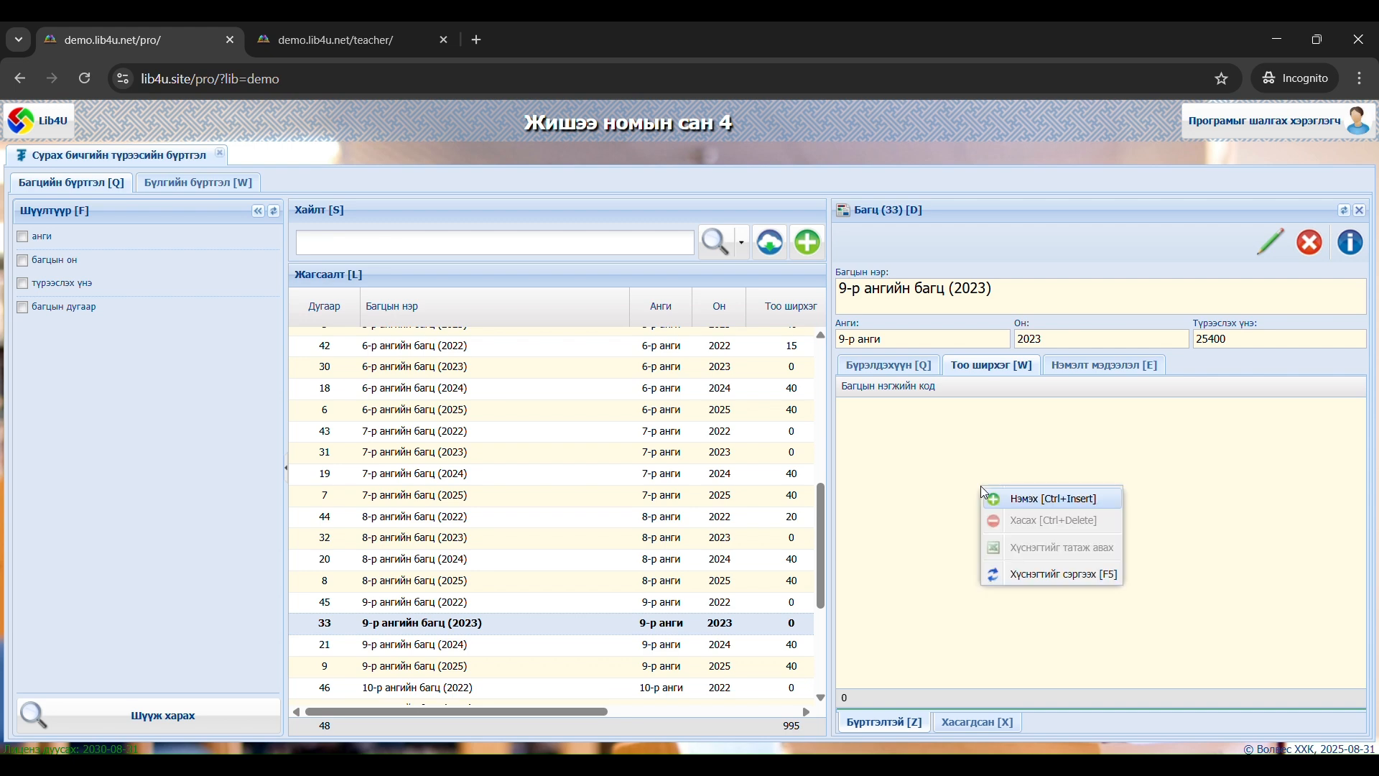
pyautogui.click(1027, 498)
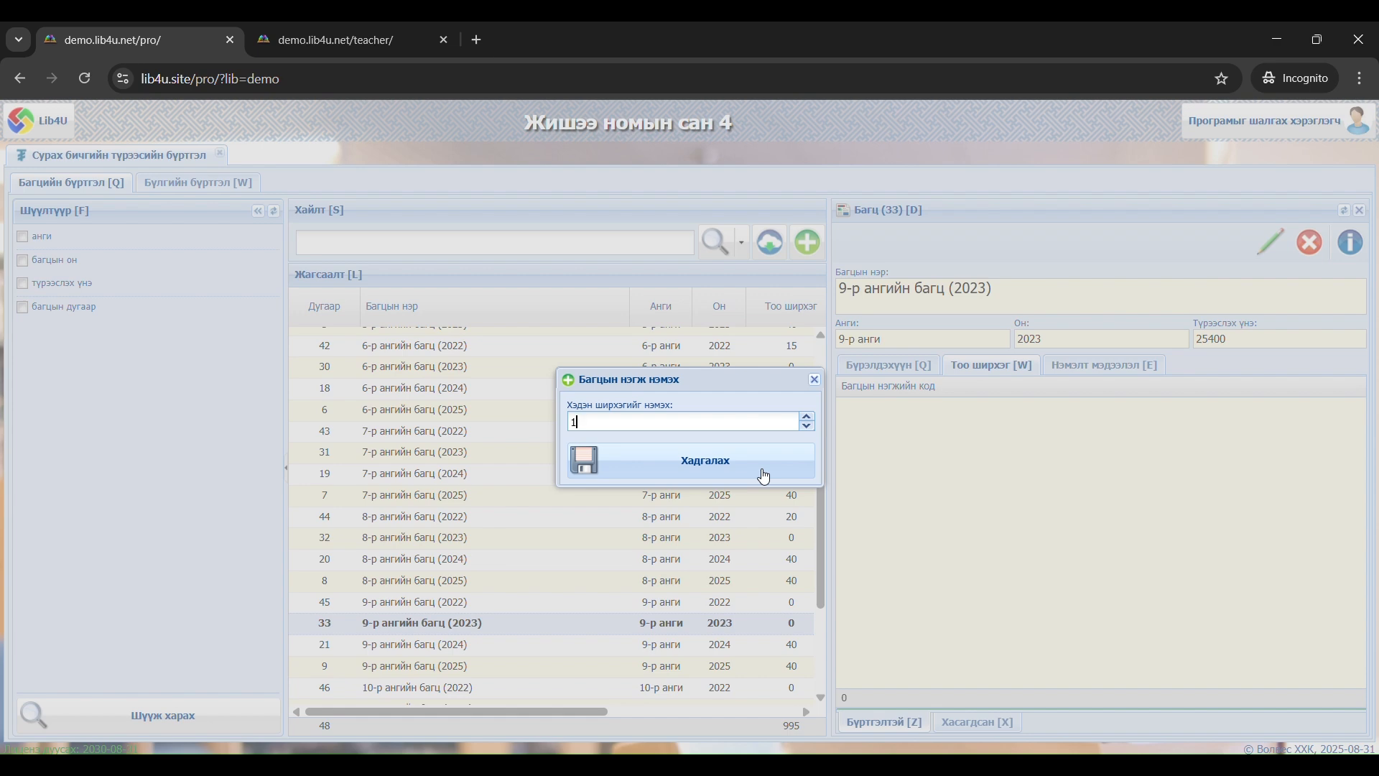
pyautogui.press('BackSpace')
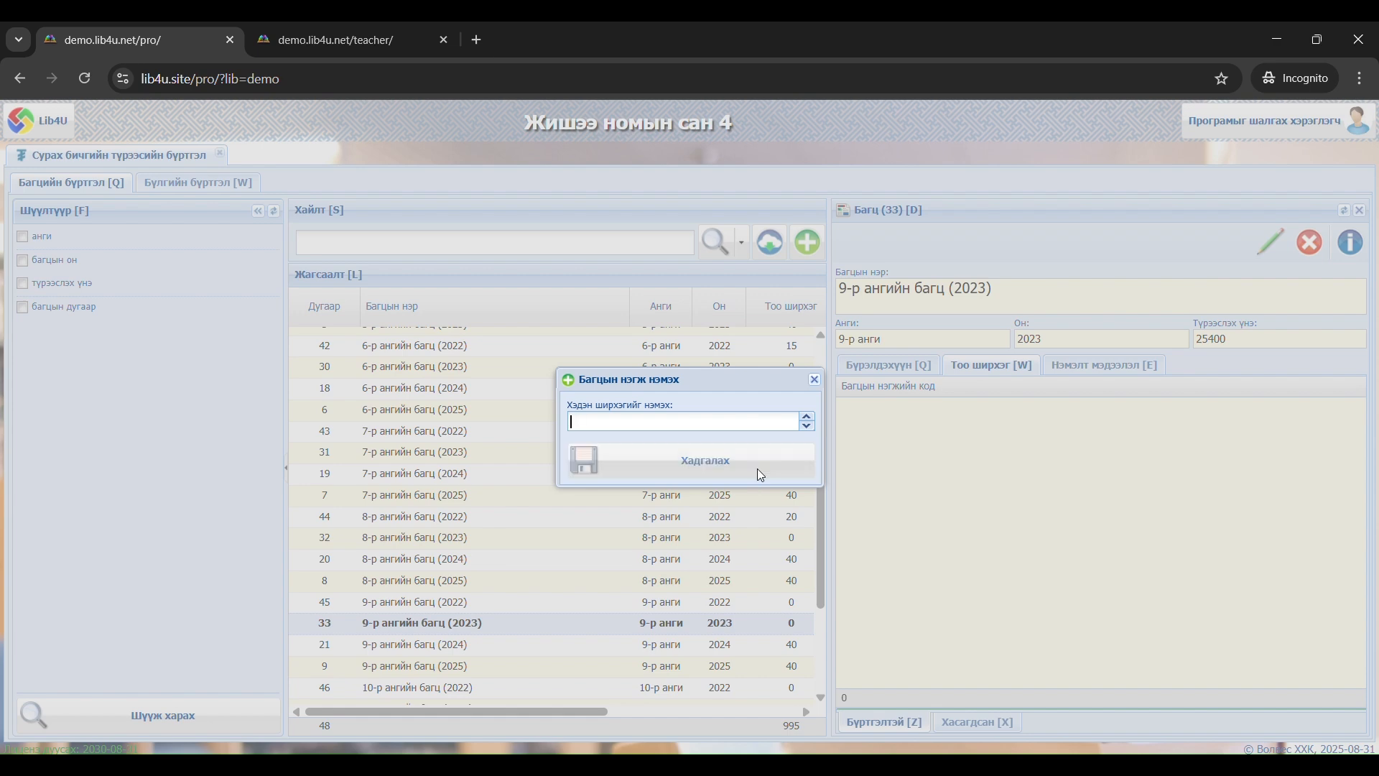
pyautogui.write('800')
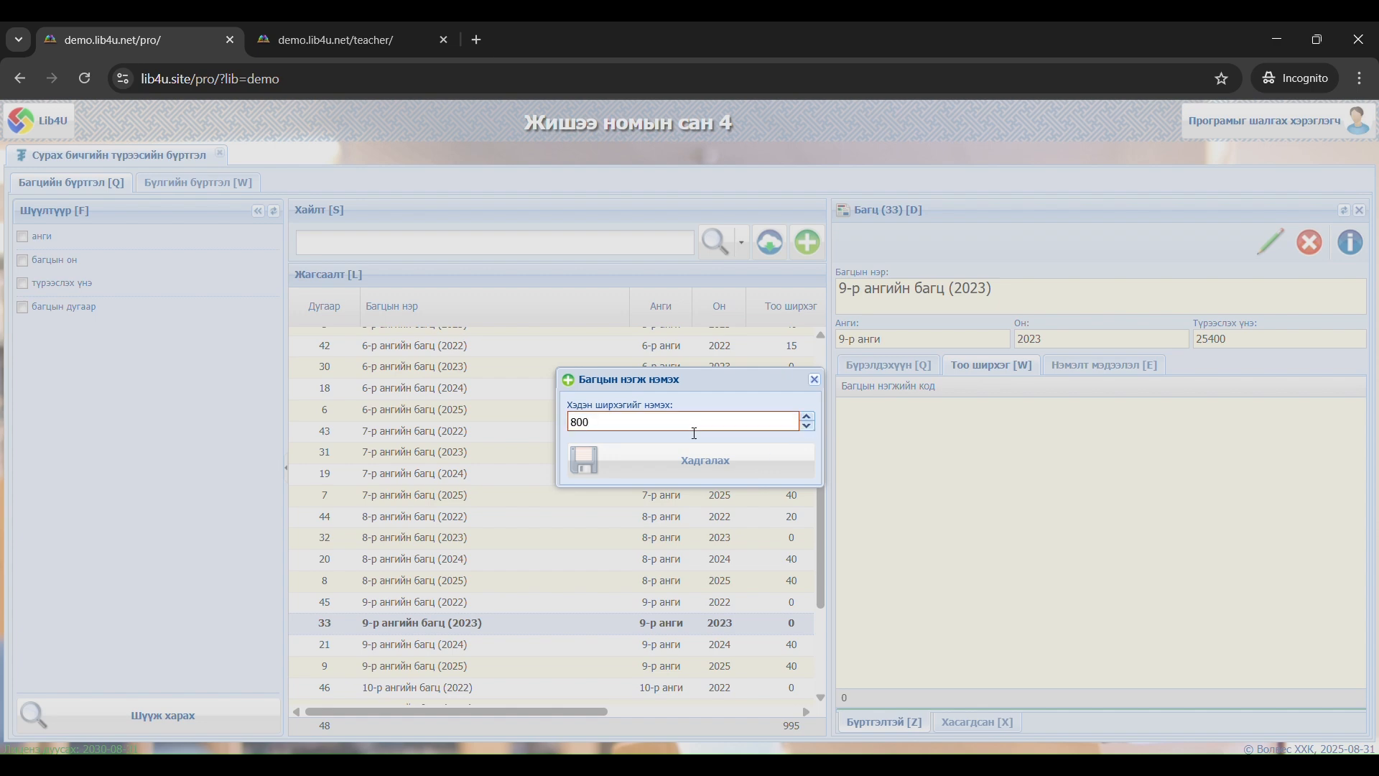
pyautogui.moveTo(751, 432)
pyautogui.press('BackSpace')
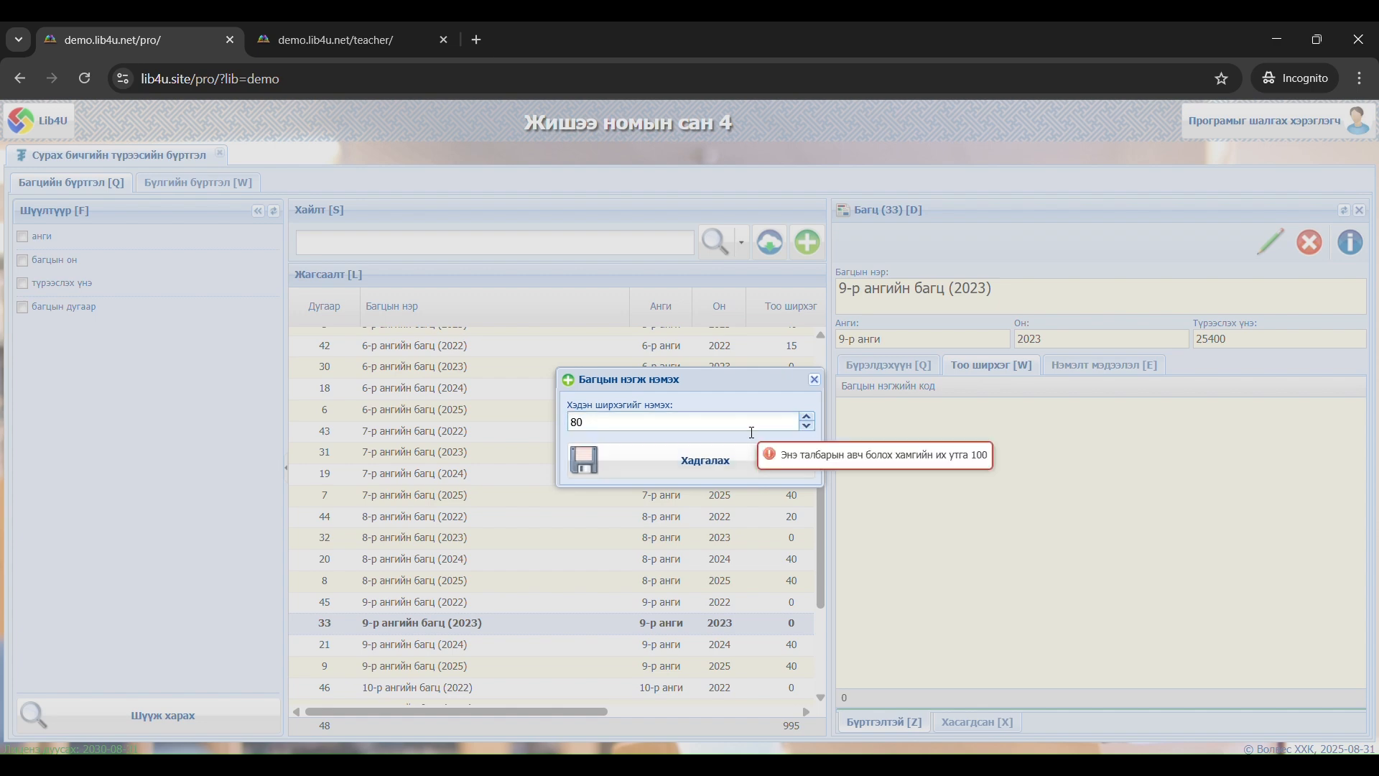
pyautogui.click(735, 473)
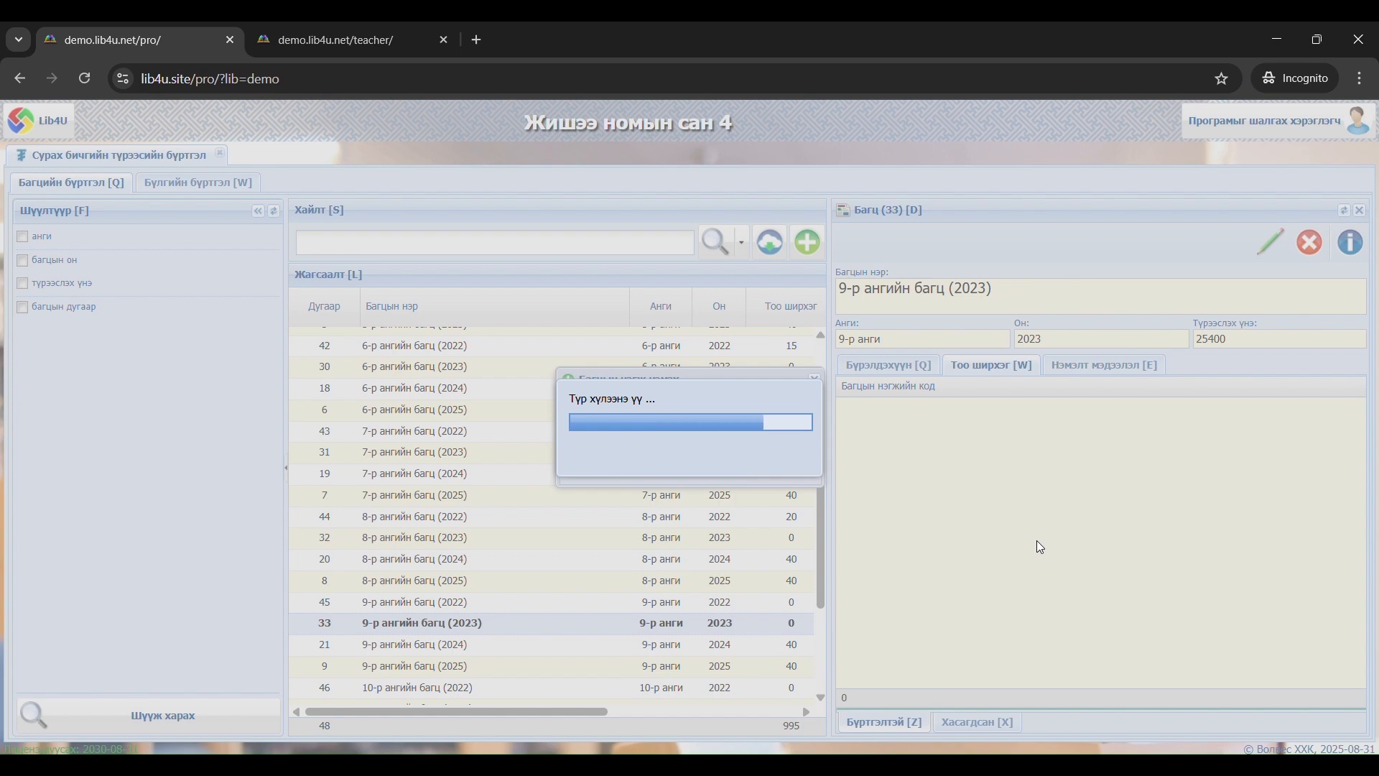
pyautogui.scroll(8, 1060, 538)
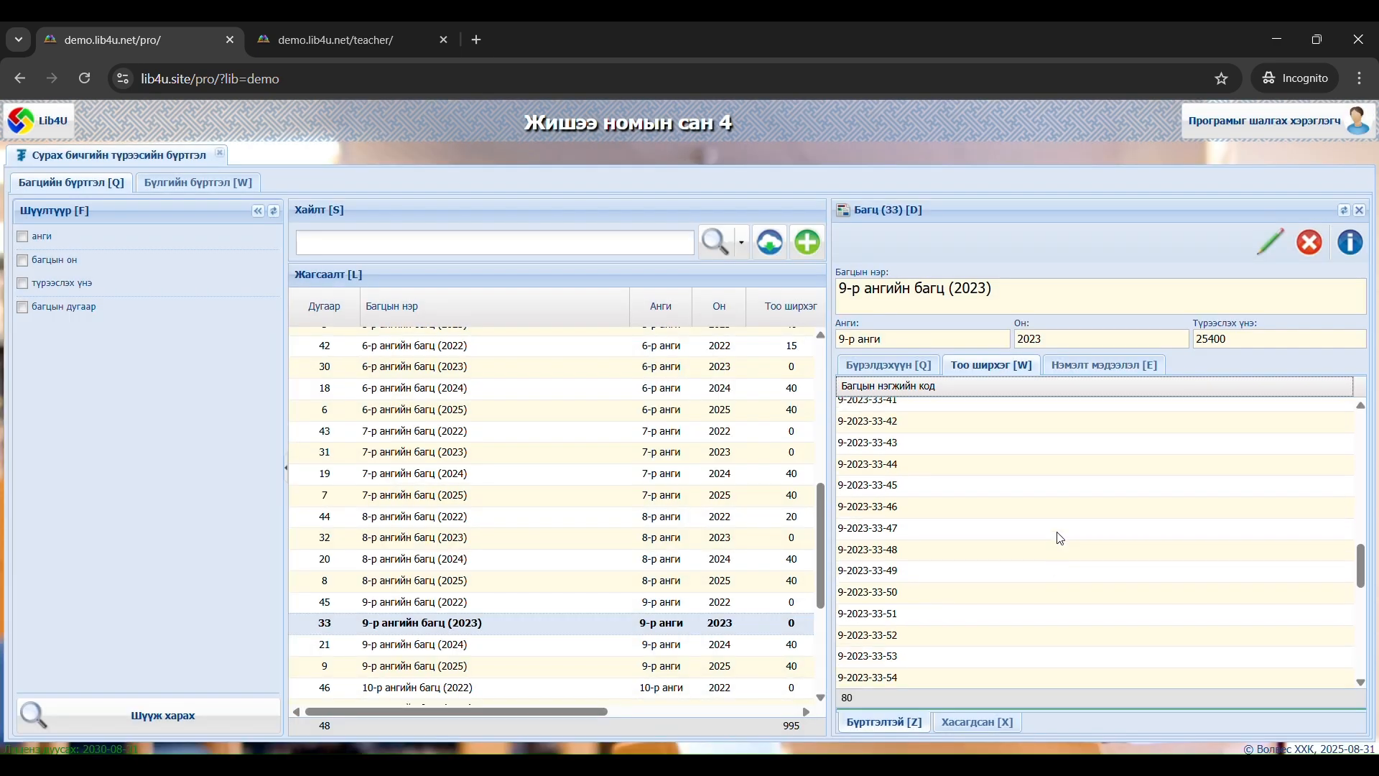
pyautogui.scroll(12, 1060, 539)
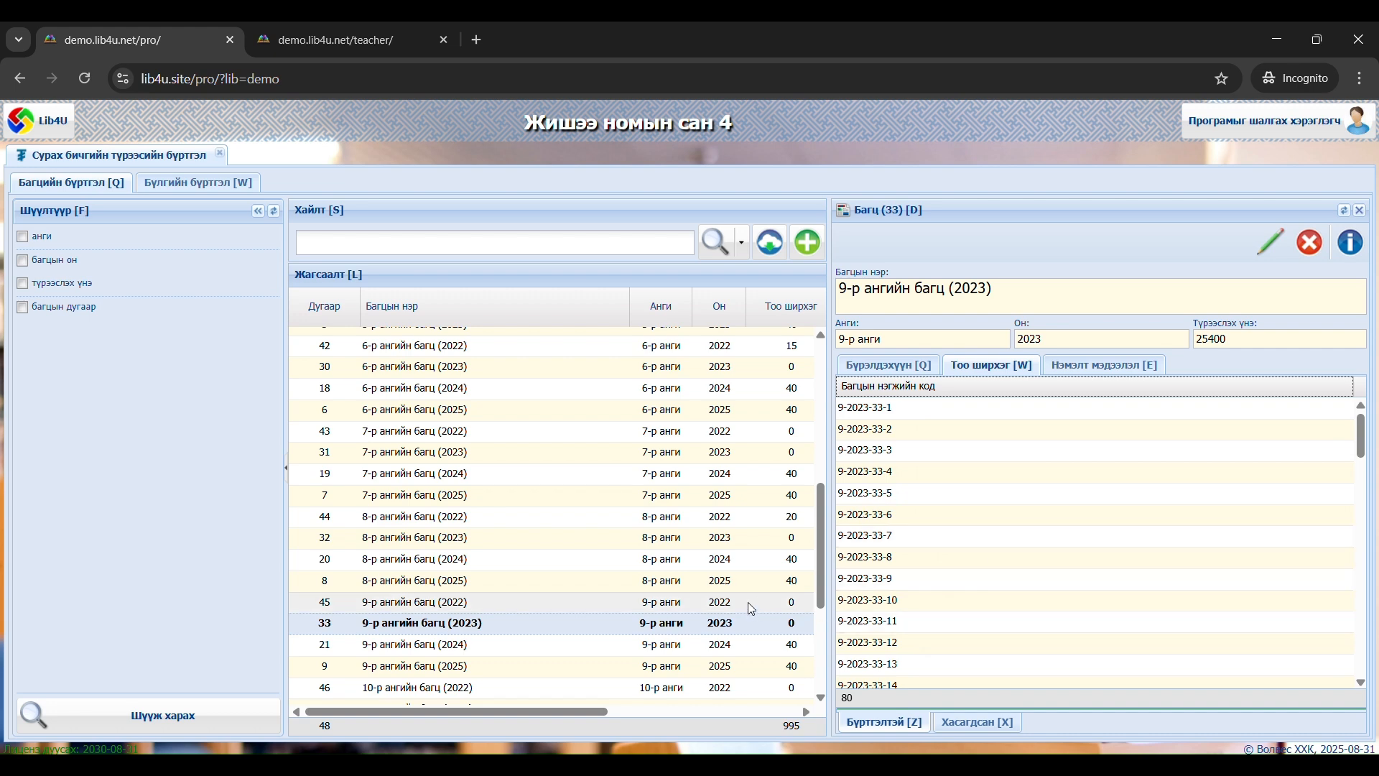
# Add 20 copies to the 9-р ангийн багц (2022) bundle and look over the unit codes
pyautogui.click(661, 609)
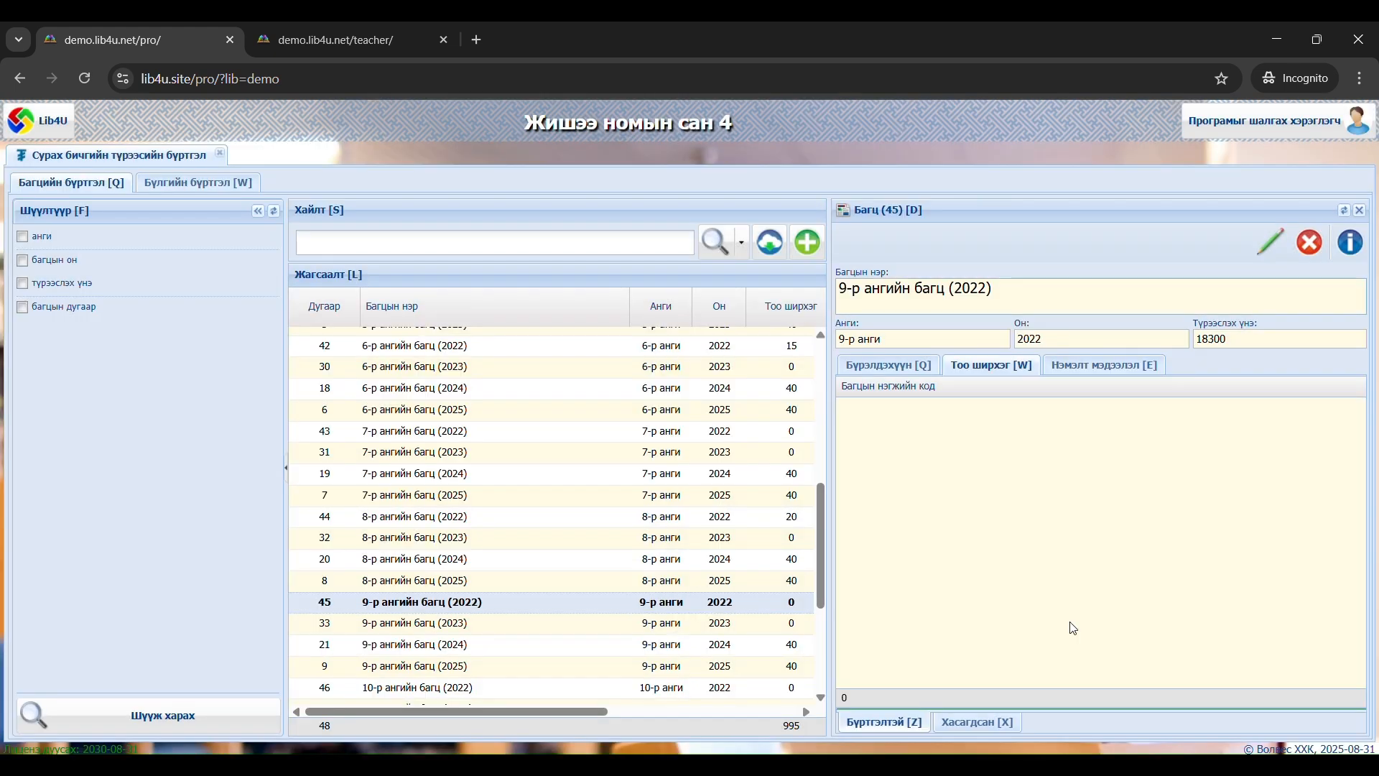
pyautogui.rightClick(965, 502)
pyautogui.click(1024, 510)
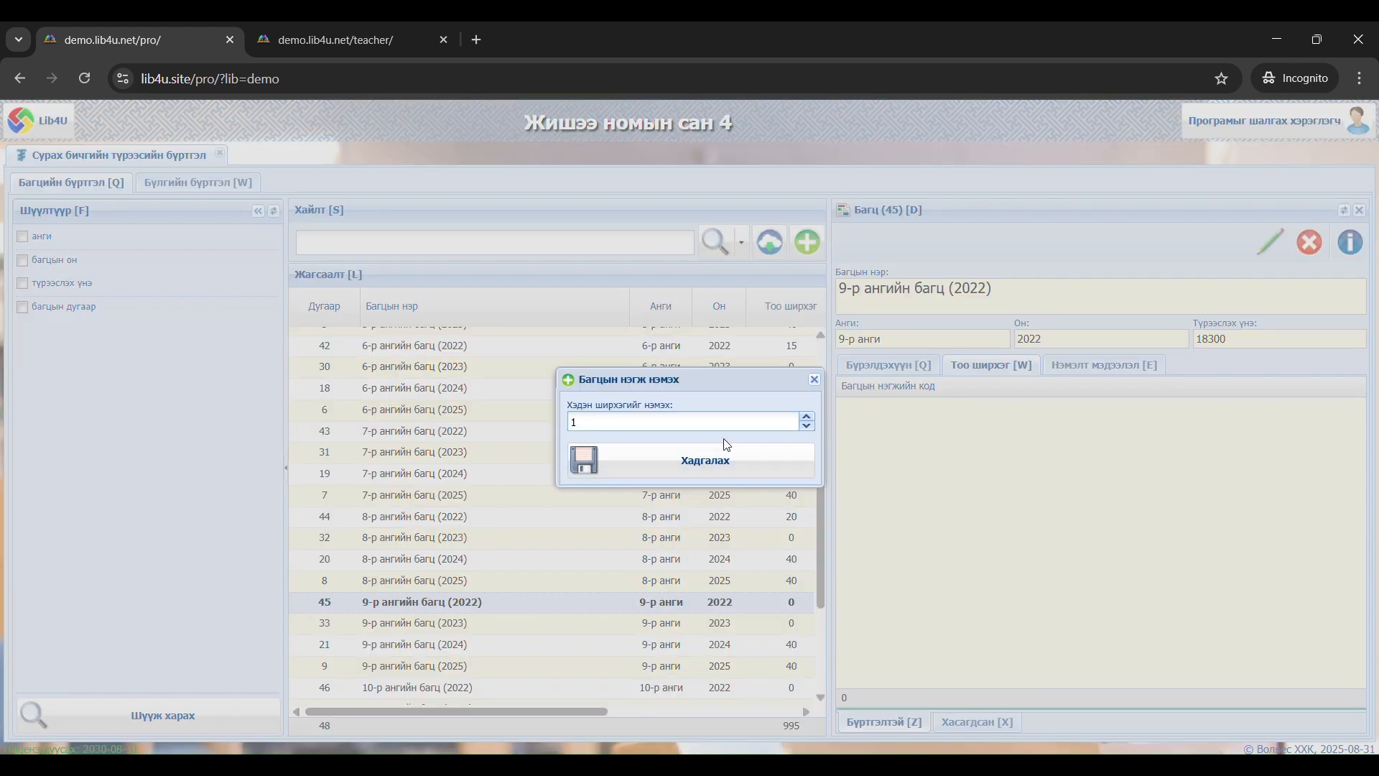
pyautogui.click(807, 417)
pyautogui.click(807, 417)
pyautogui.click(807, 416)
pyautogui.write('0')
pyautogui.press('BackSpace')
pyautogui.write('2')
pyautogui.click(729, 457)
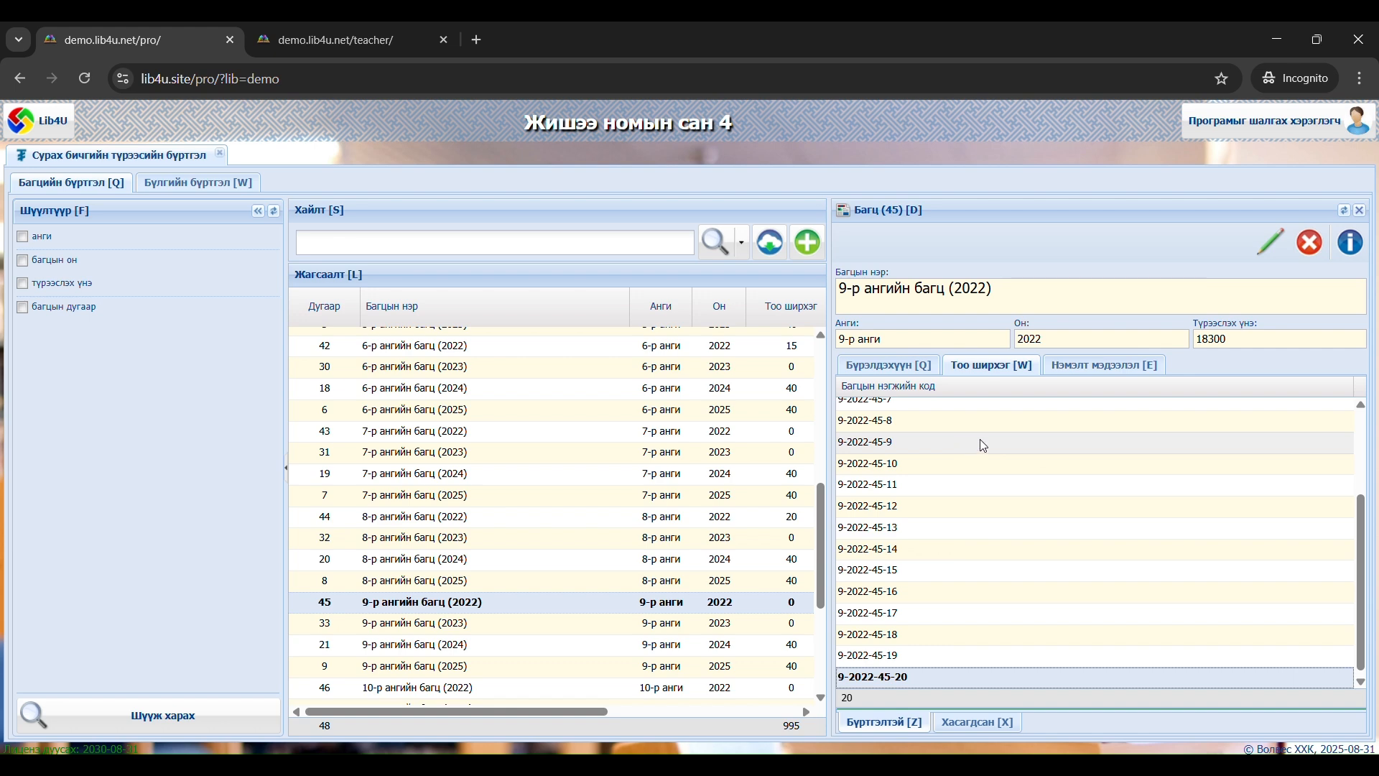
pyautogui.scroll(-1, 983, 446)
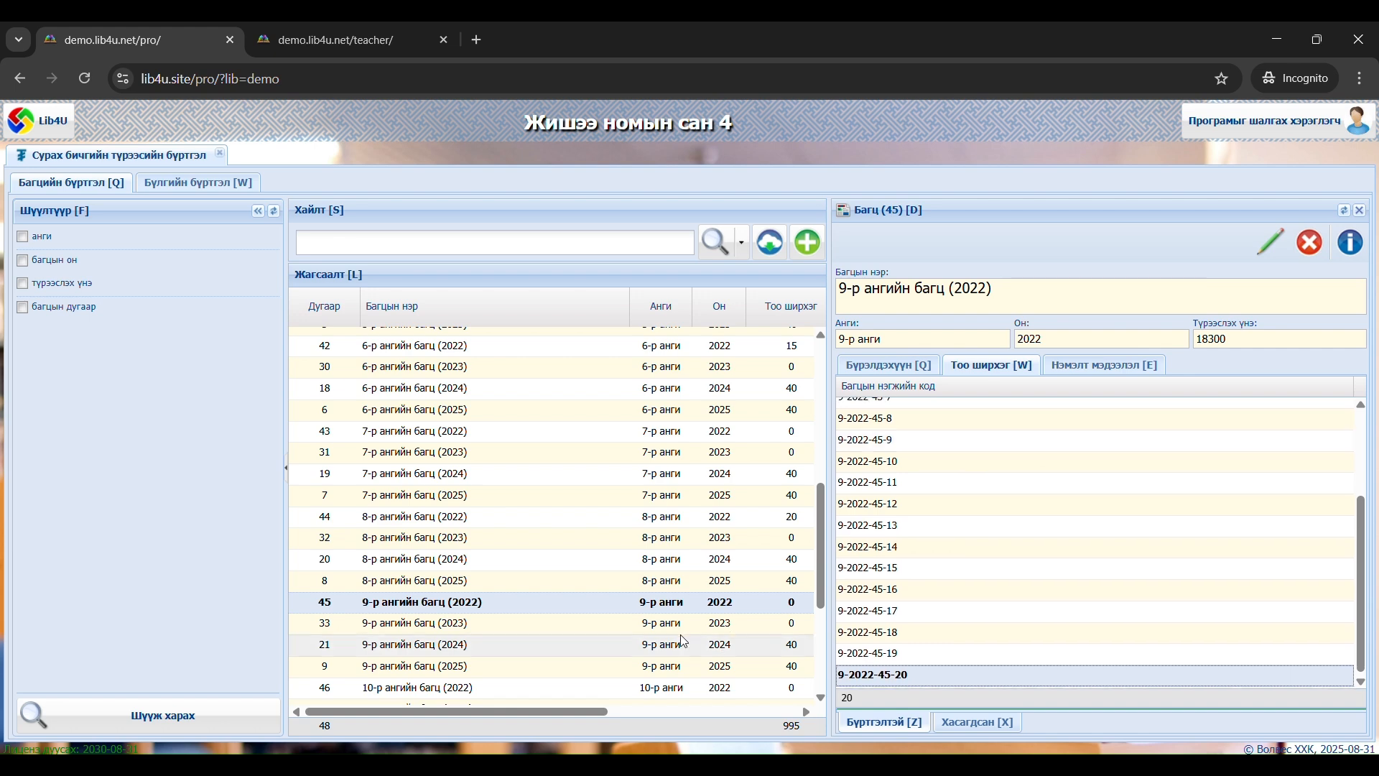
# Refresh the bundle list and close the details of the 9-р ангийн багц (2022) bundle
pyautogui.rightClick(592, 615)
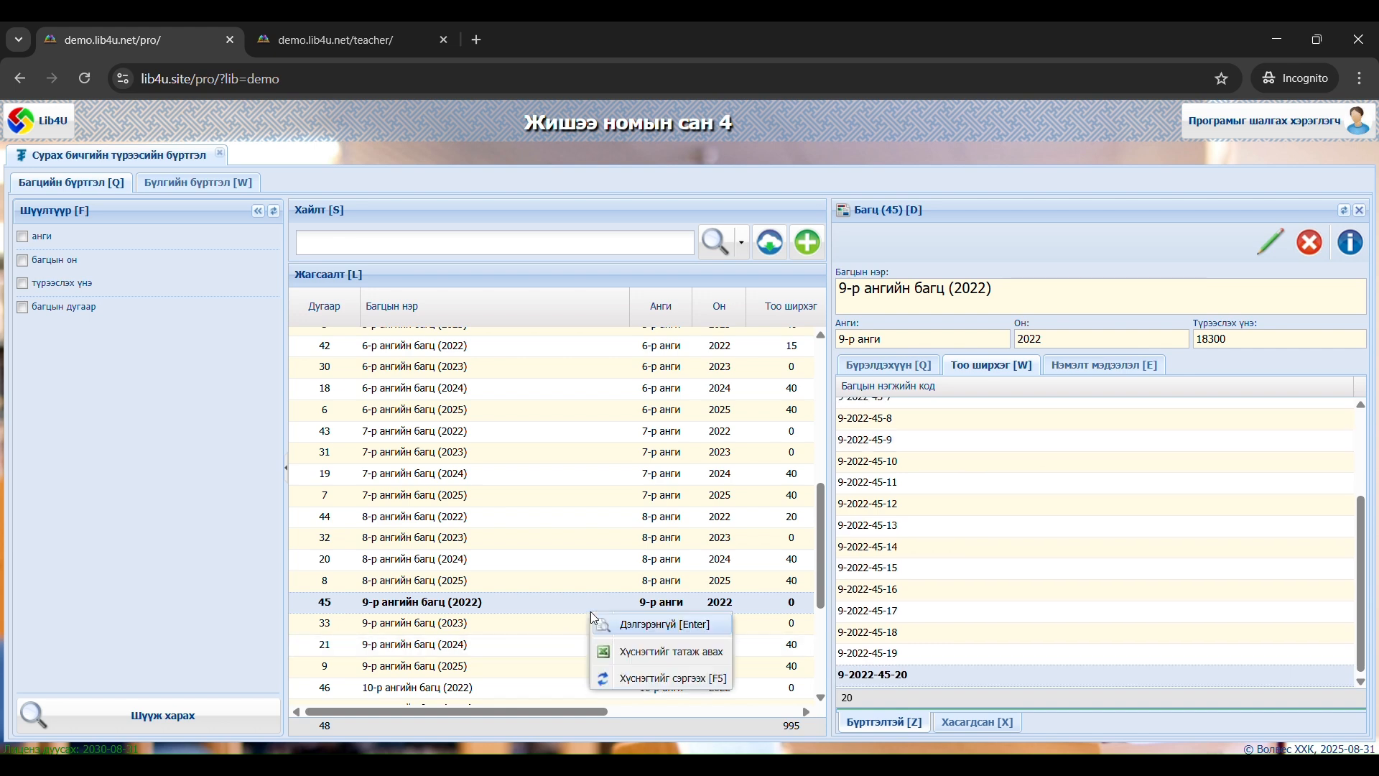
pyautogui.click(640, 678)
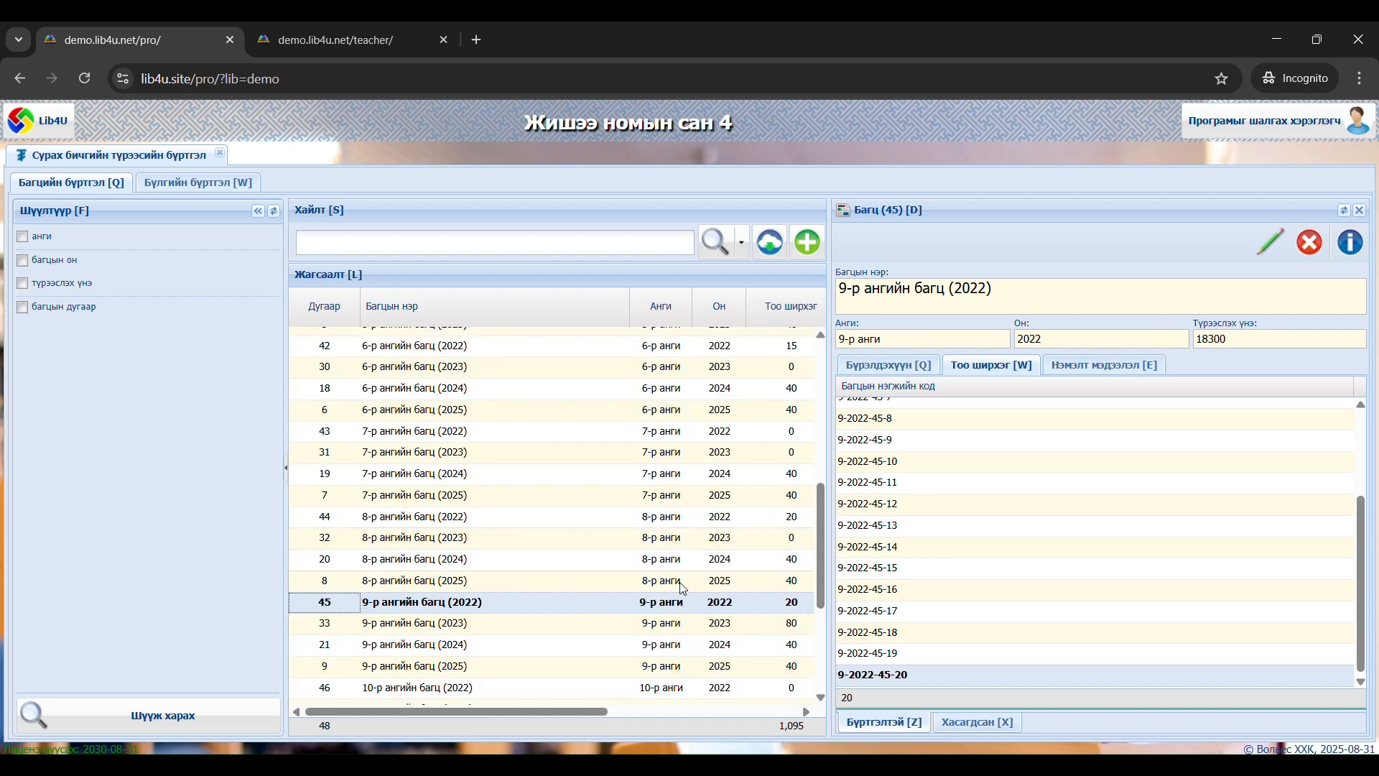
pyautogui.click(755, 609)
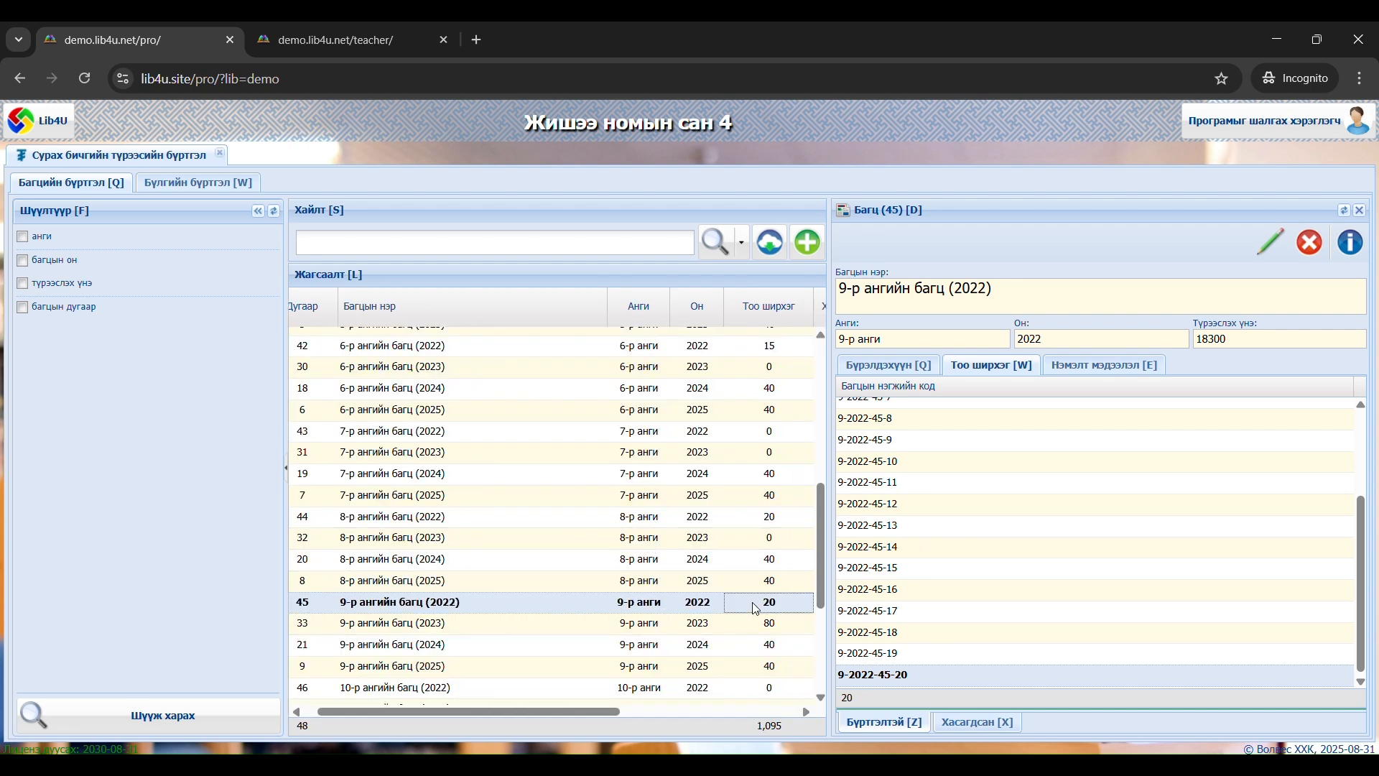
pyautogui.click(1360, 211)
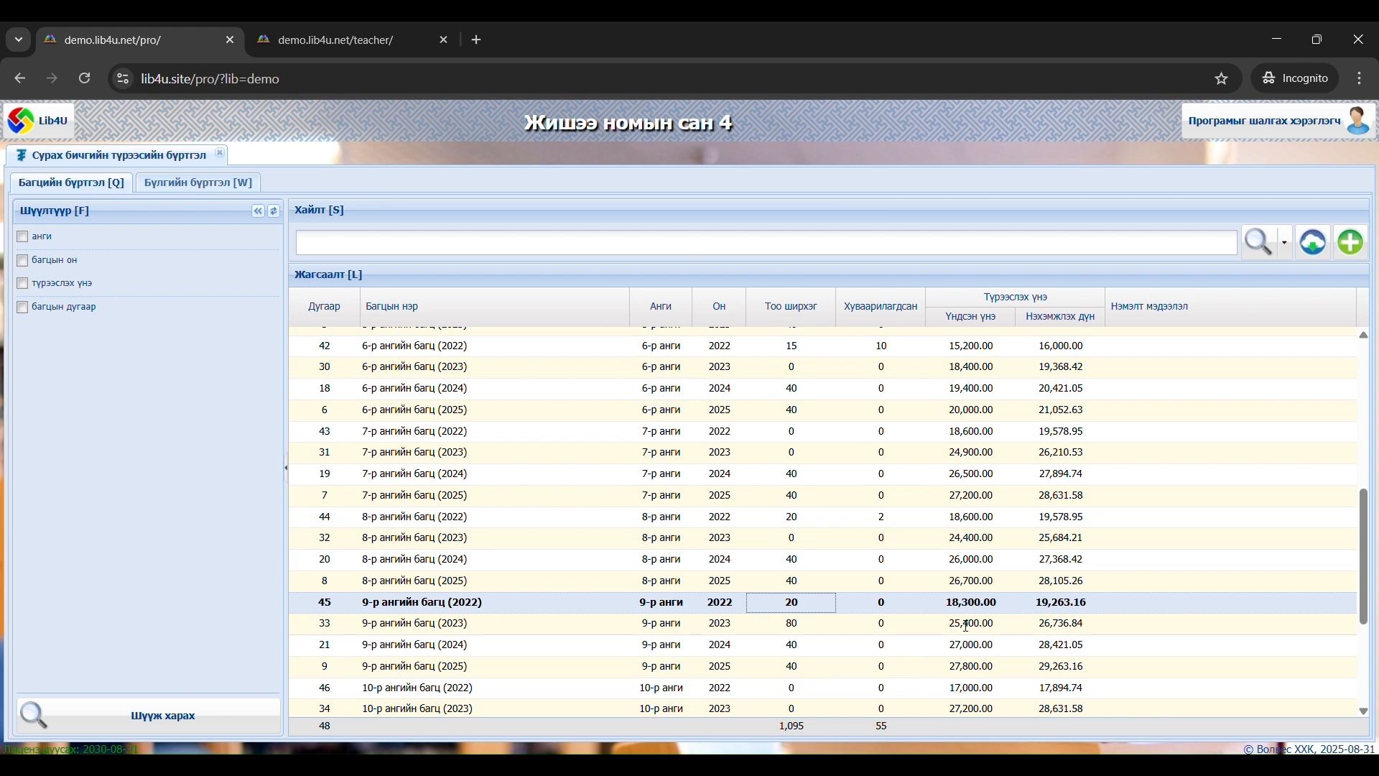
# Check the copy counts (Тоо ширхэг) of the 9th-grade bundles for 2022, 2023, 2024 and 2025 in the list
pyautogui.click(793, 603)
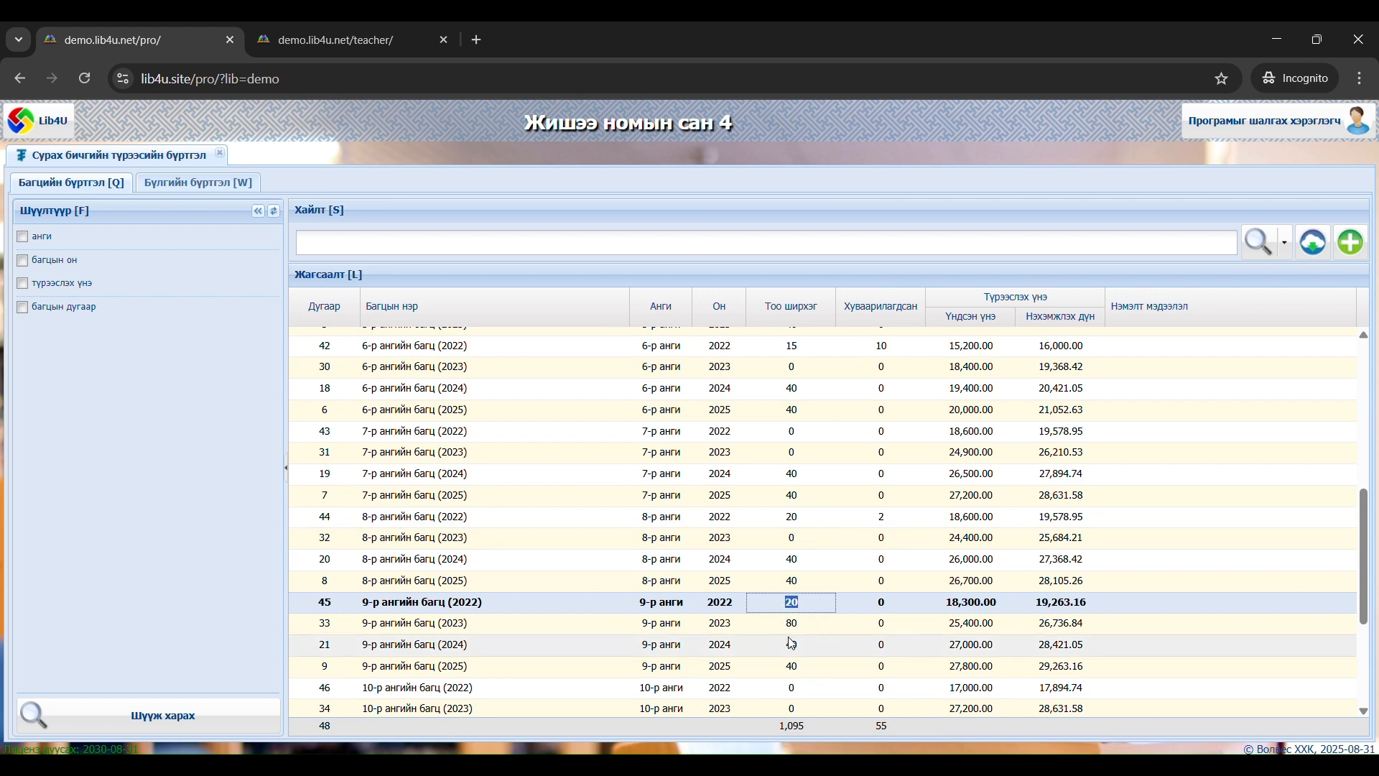
pyautogui.moveTo(803, 623); pyautogui.dragTo(786, 623)
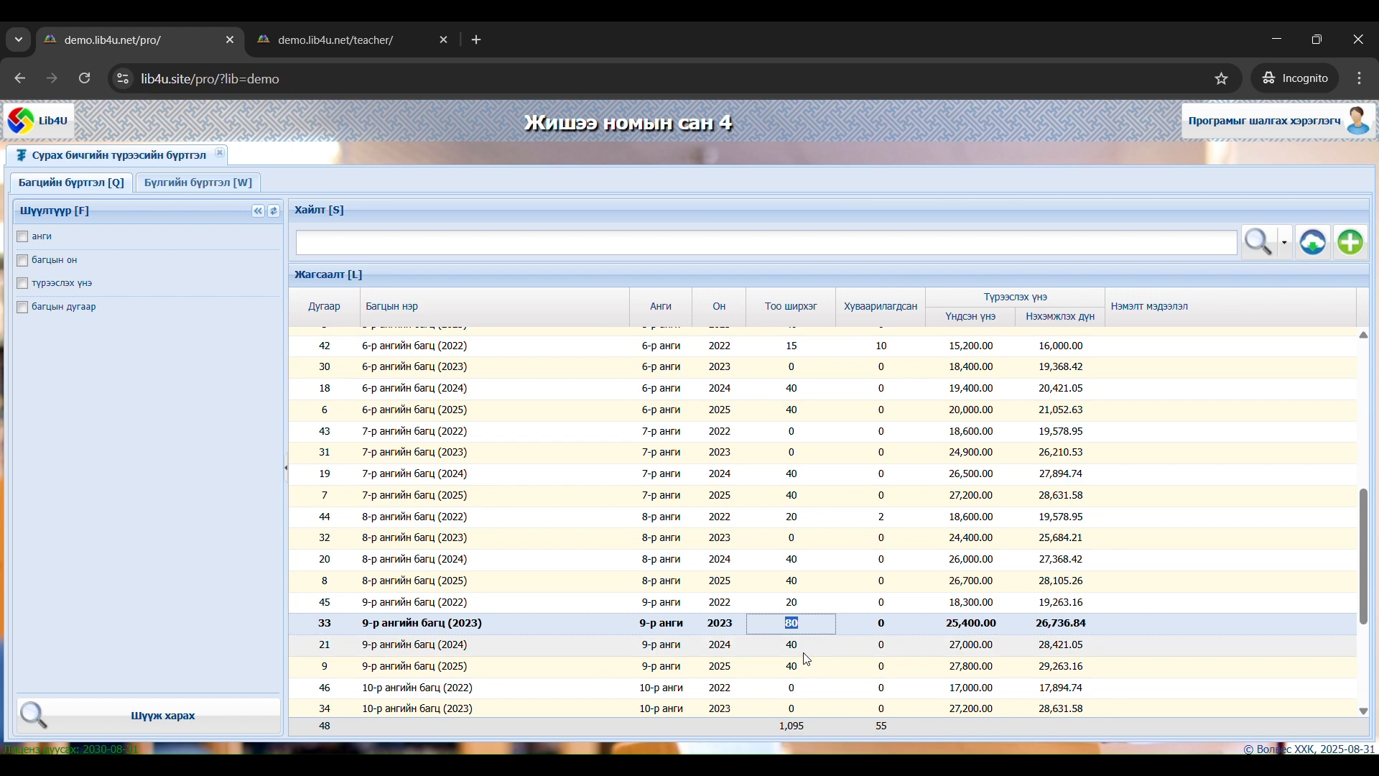
pyautogui.click(787, 645)
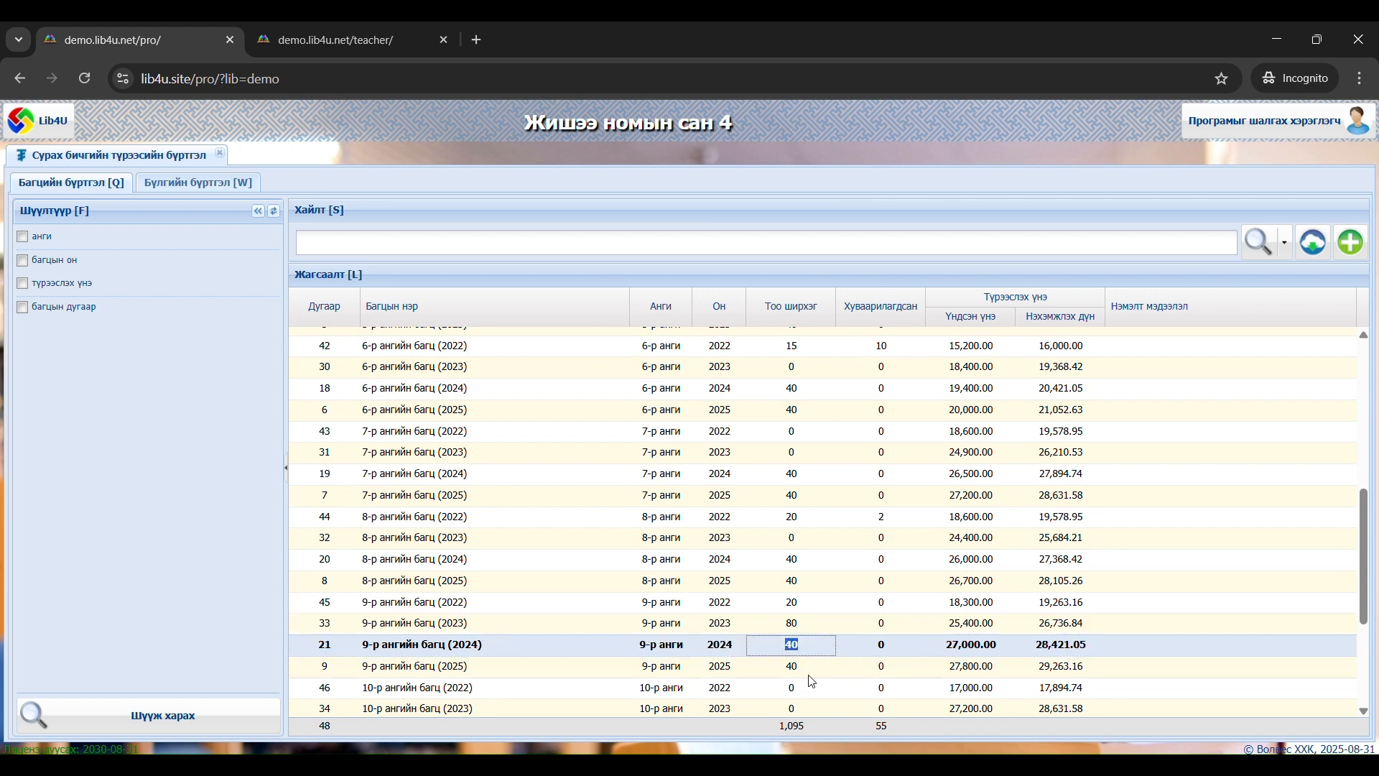
pyautogui.click(793, 666)
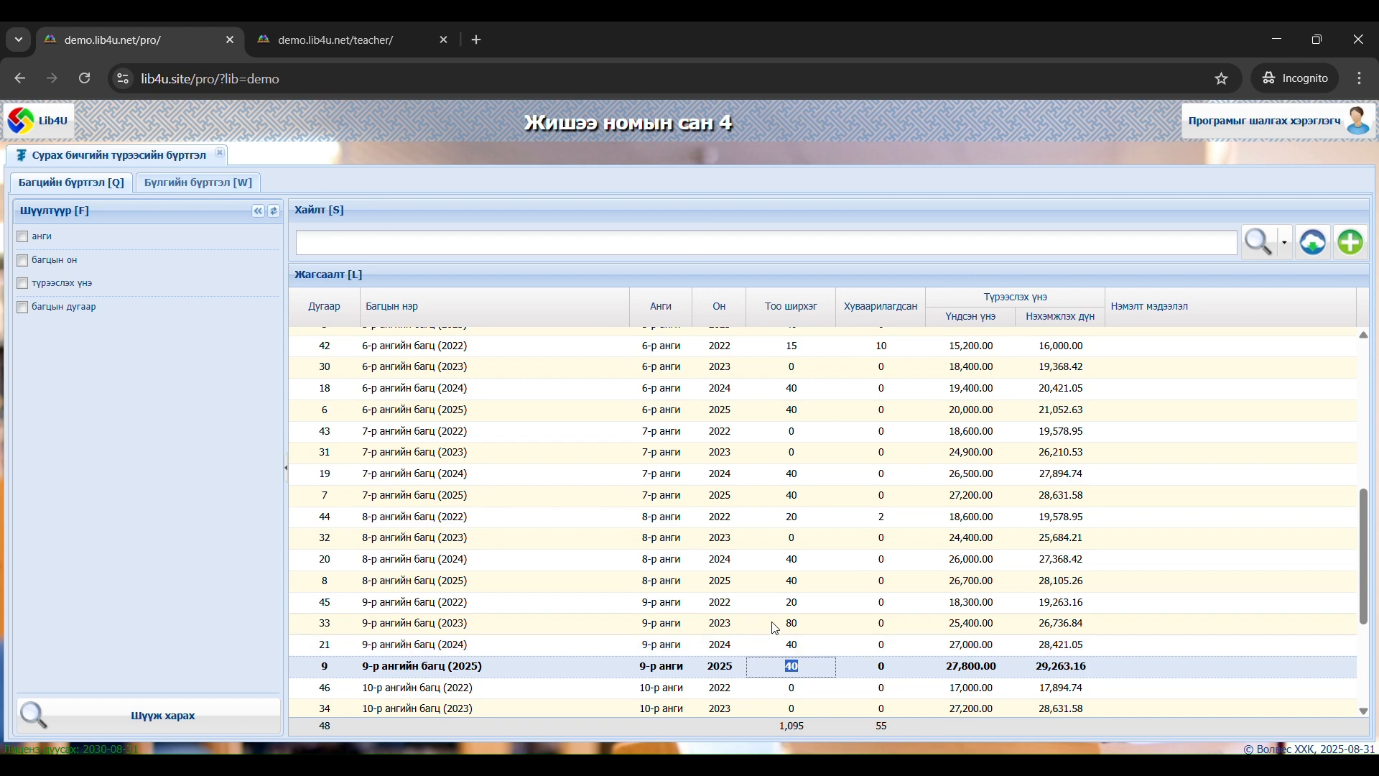
pyautogui.click(795, 665)
# Open the 9-р ангийн багц (2024) bundle, review the textbooks it contains, and close its details
pyautogui.click(778, 648)
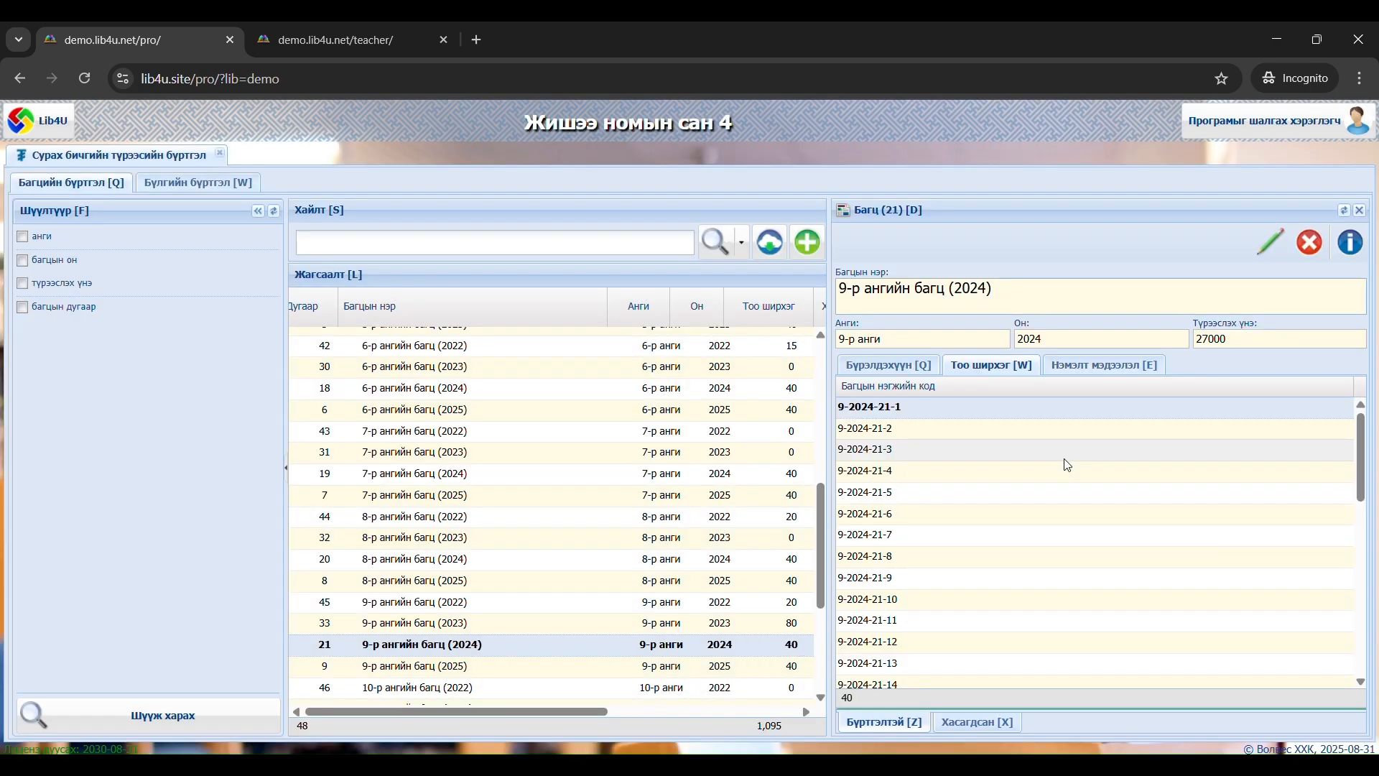
pyautogui.click(895, 368)
pyautogui.scroll(-1, 956, 483)
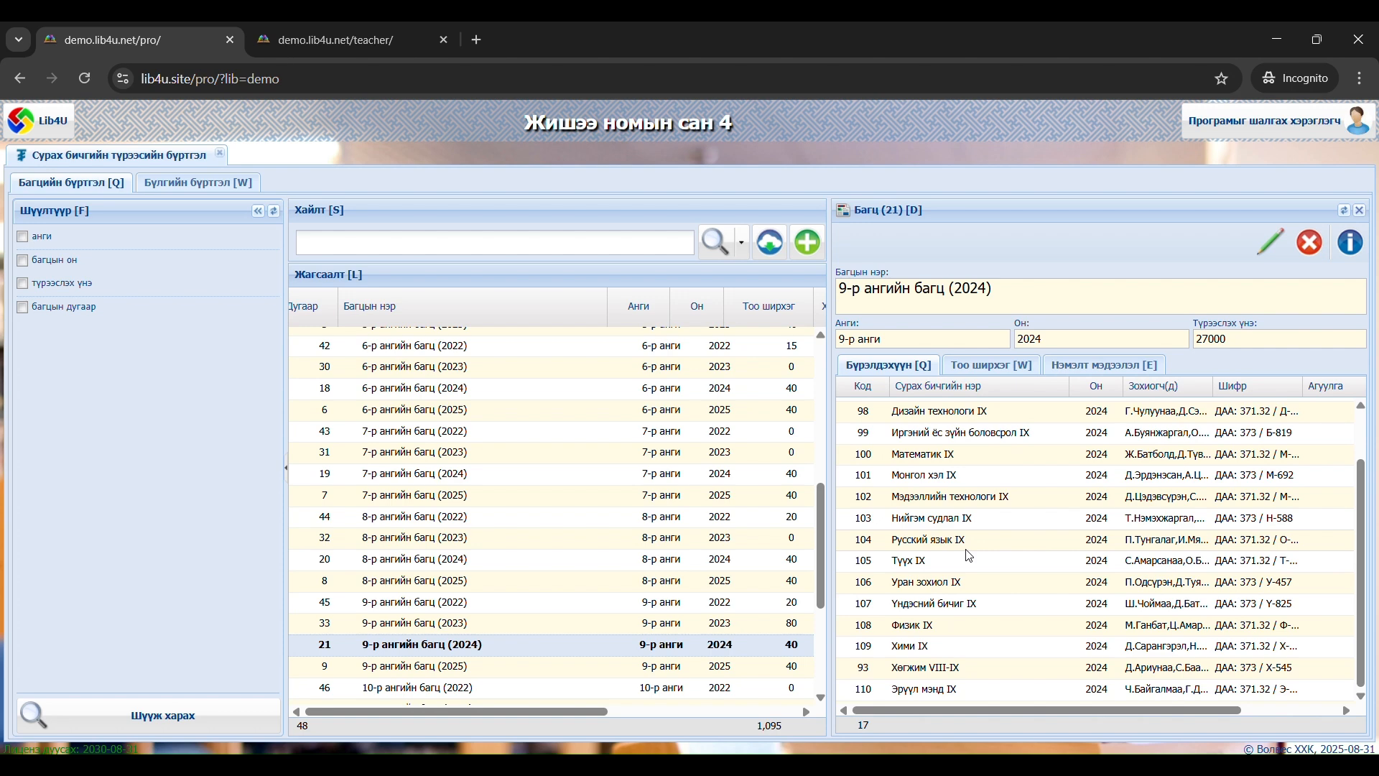
pyautogui.scroll(1, 968, 556)
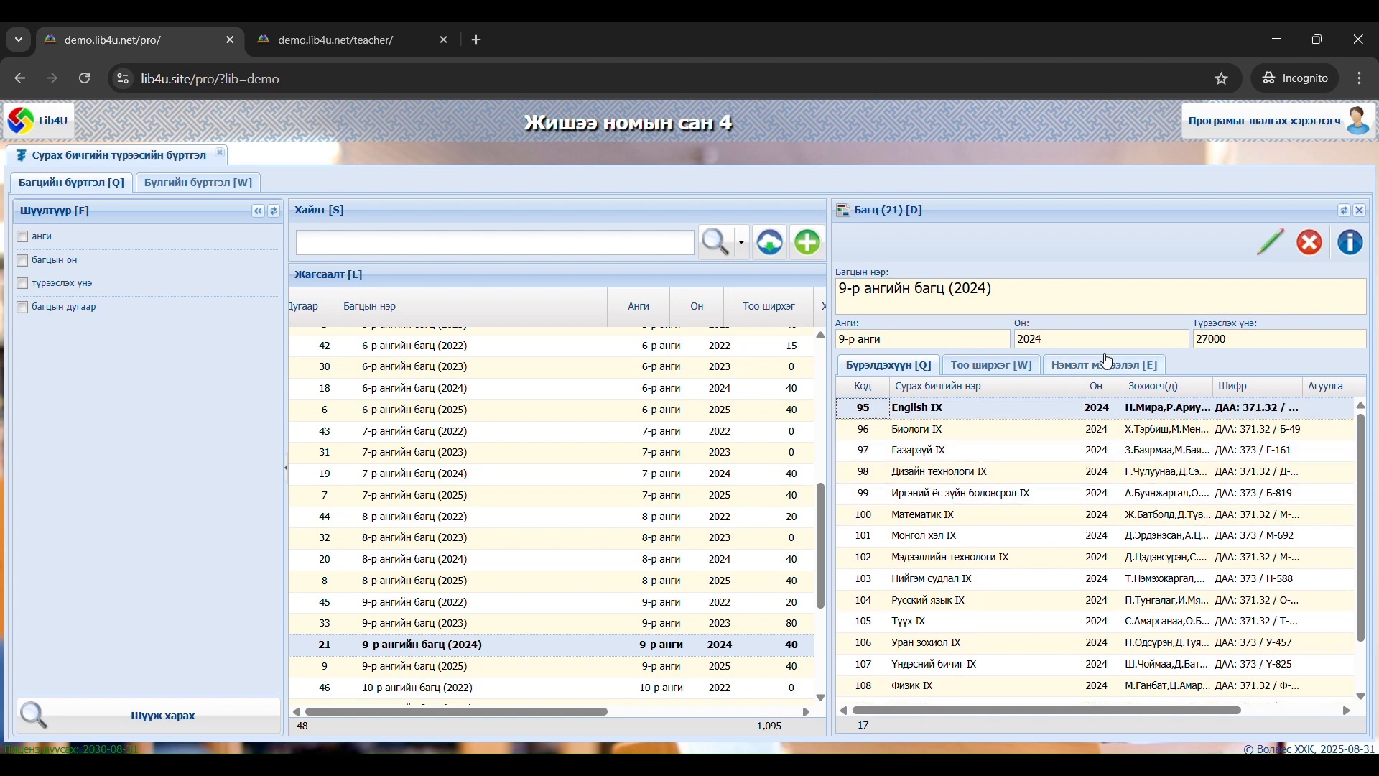
pyautogui.click(1359, 209)
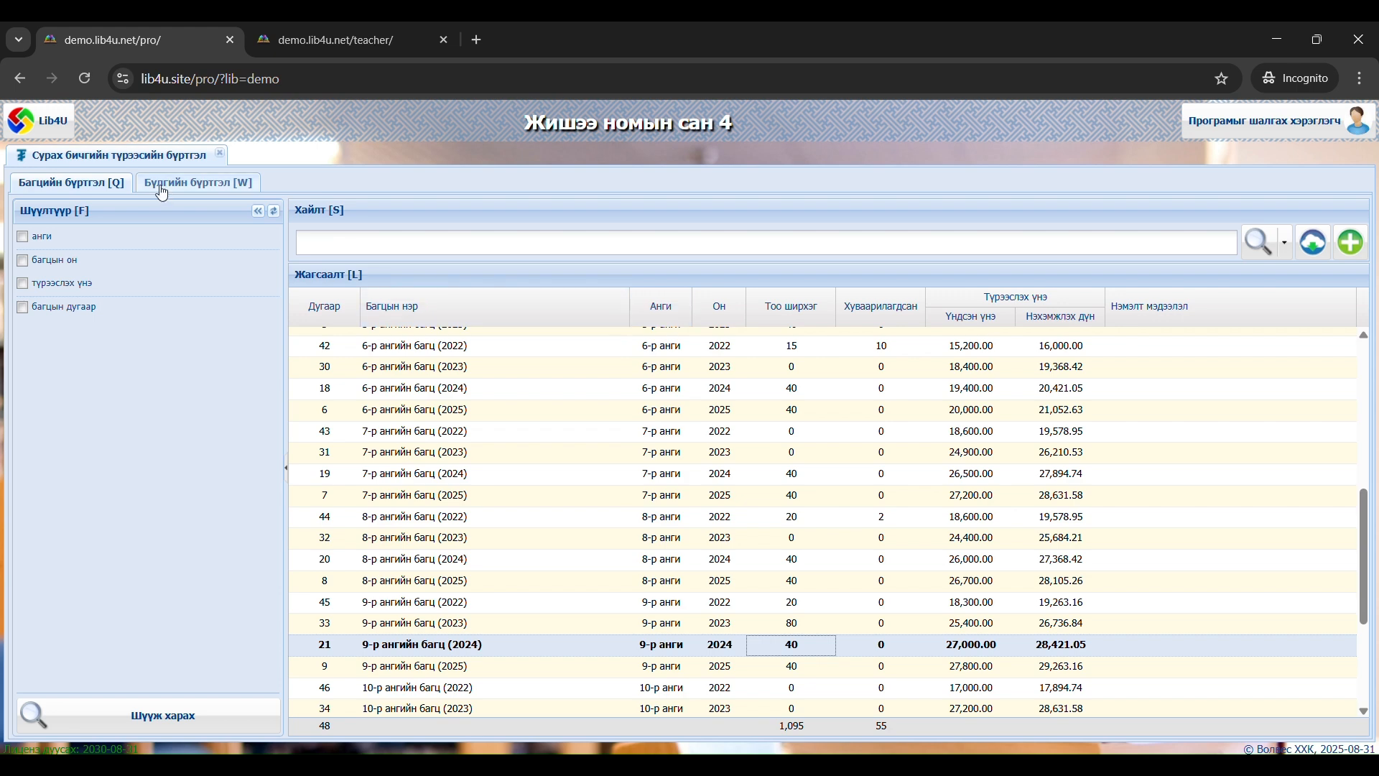
# Show the class group register (Бүлгийн бүртгэл) and review the 2025-2026 groups with their student and bundle counts
pyautogui.click(222, 192)
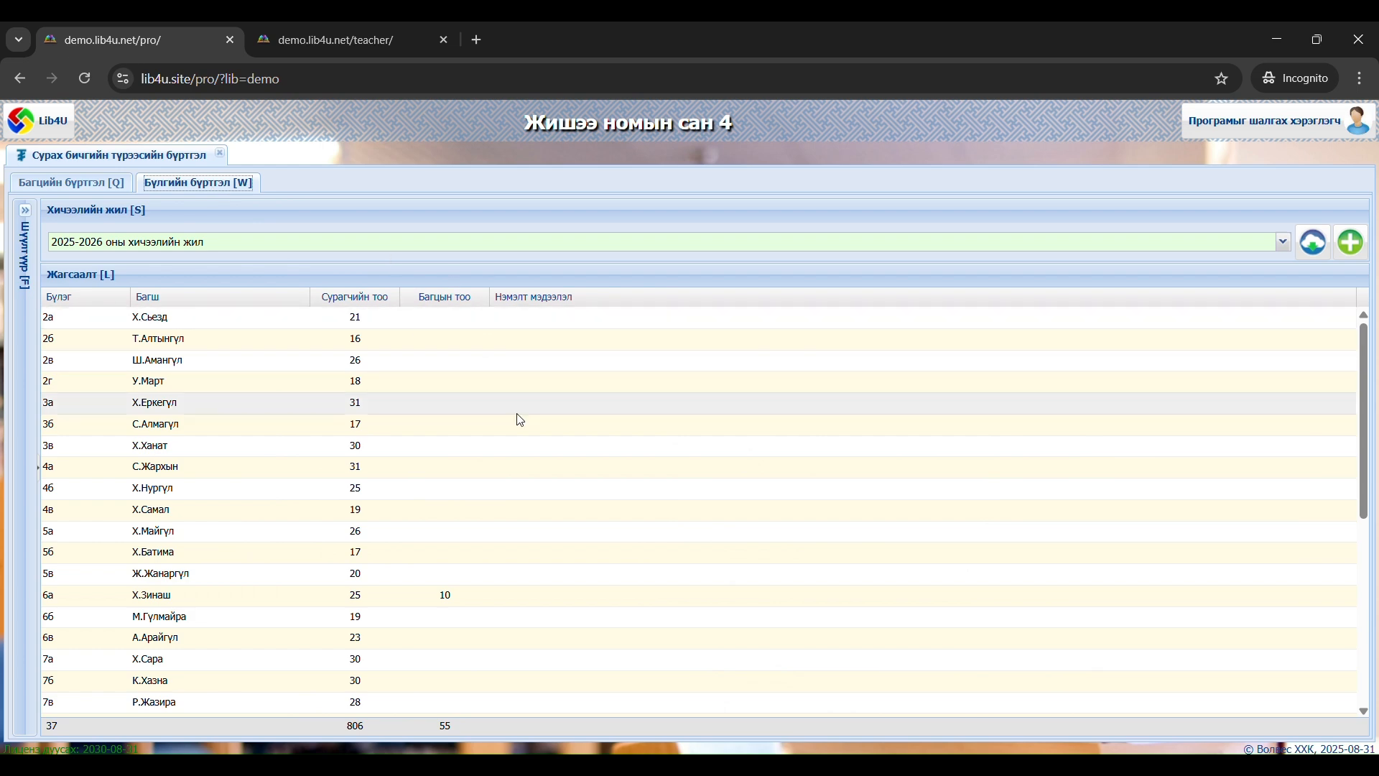
pyautogui.scroll(-5, 538, 438)
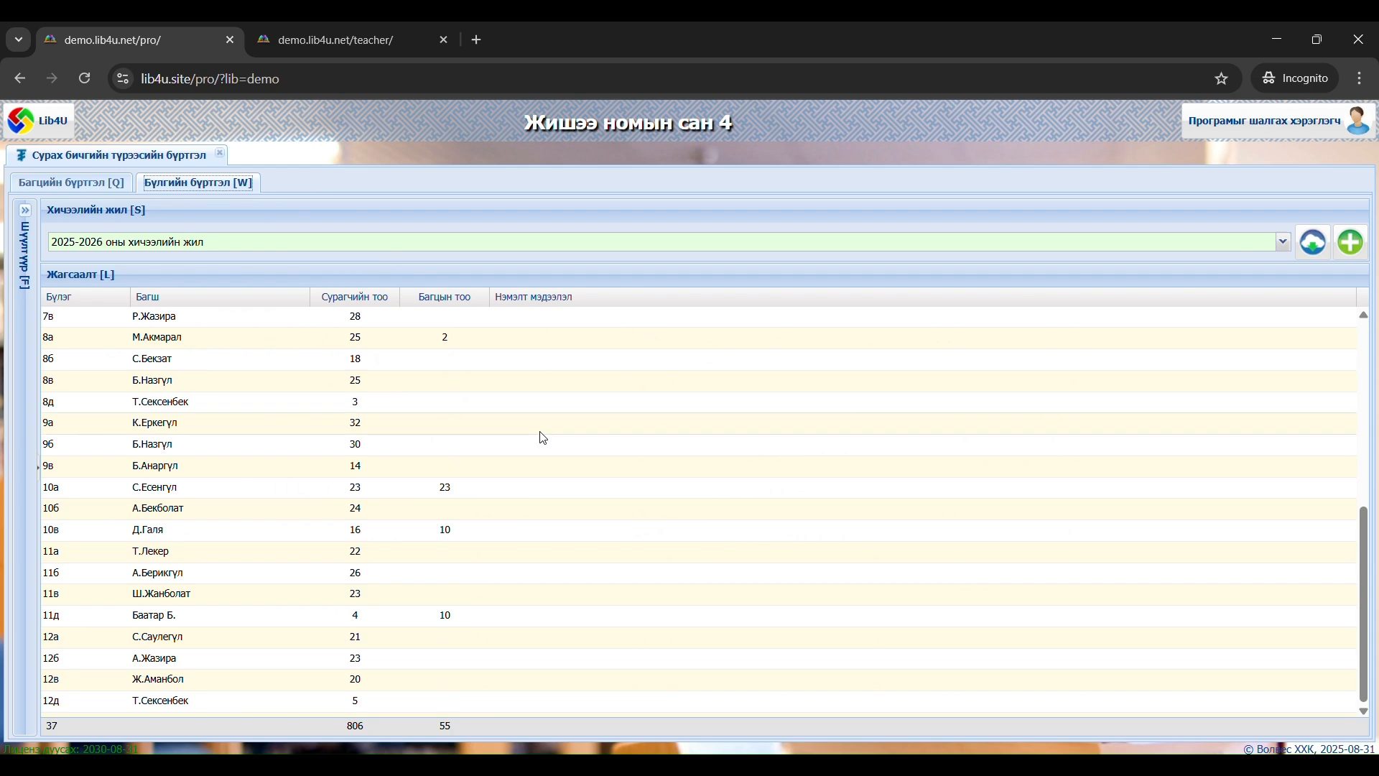
pyautogui.scroll(5, 545, 437)
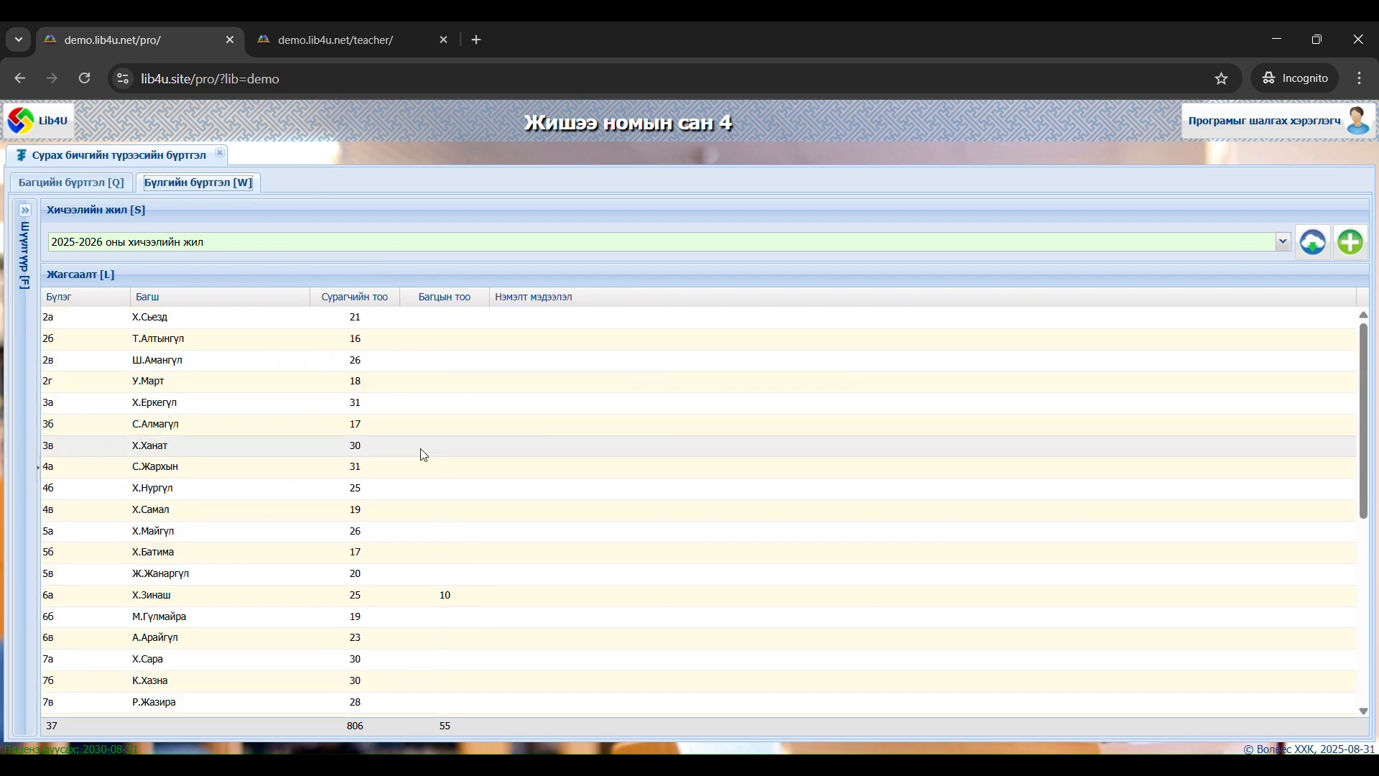
pyautogui.click(480, 444)
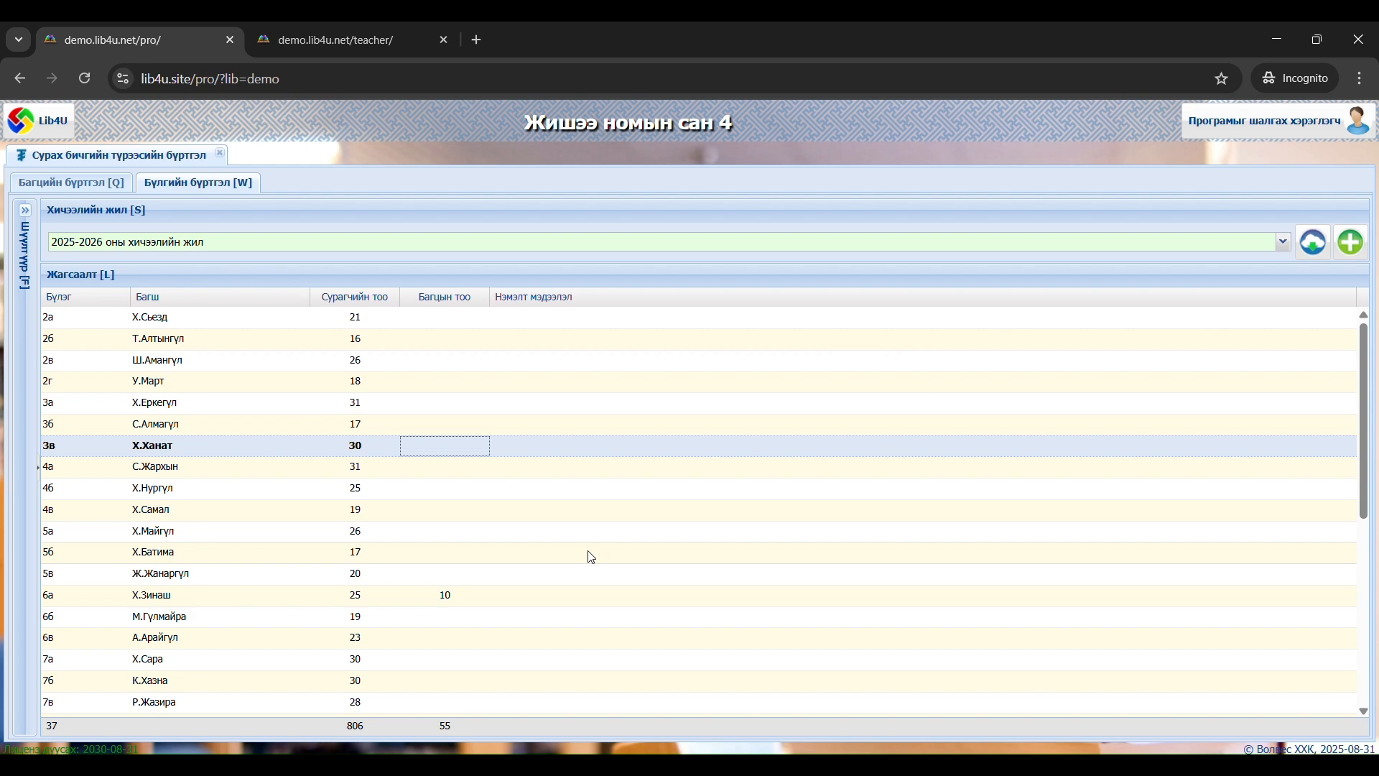
pyautogui.scroll(-3, 594, 559)
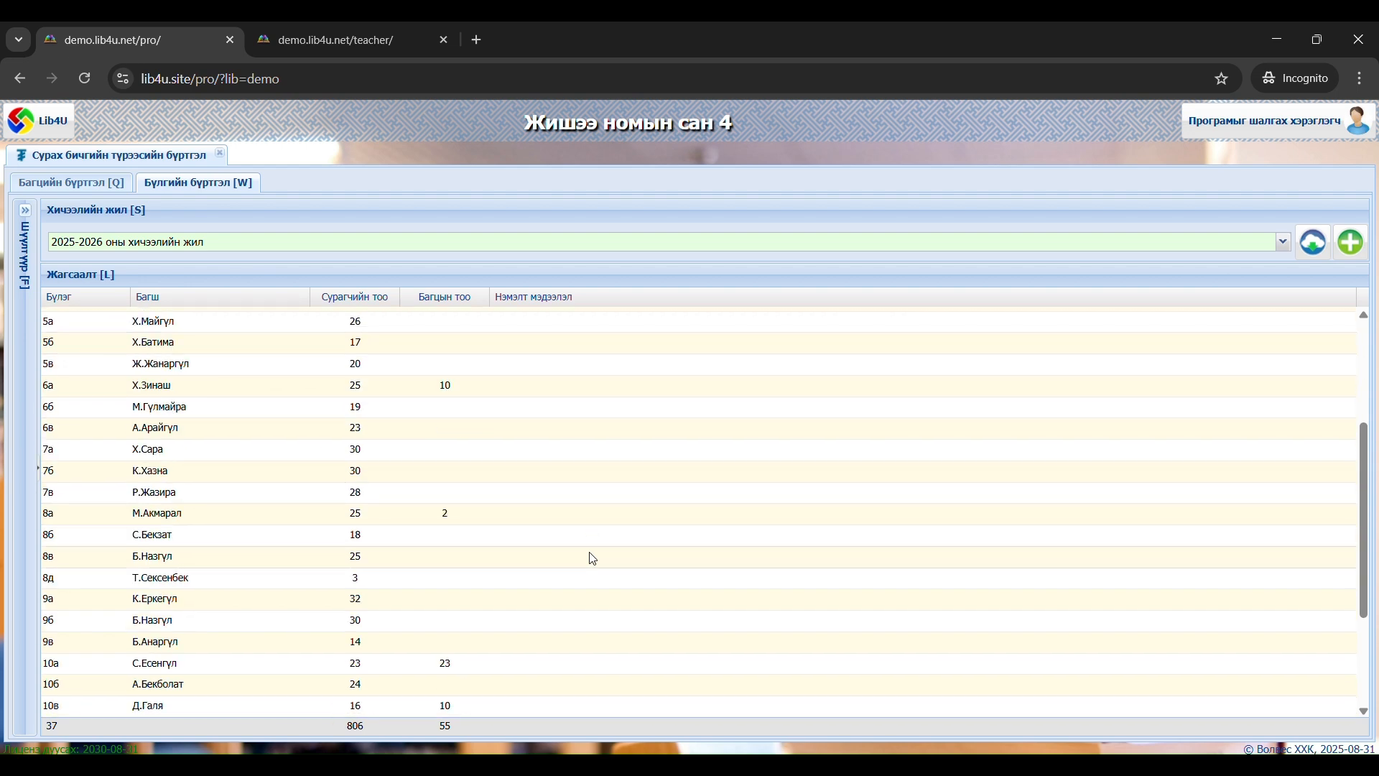
pyautogui.click(411, 389)
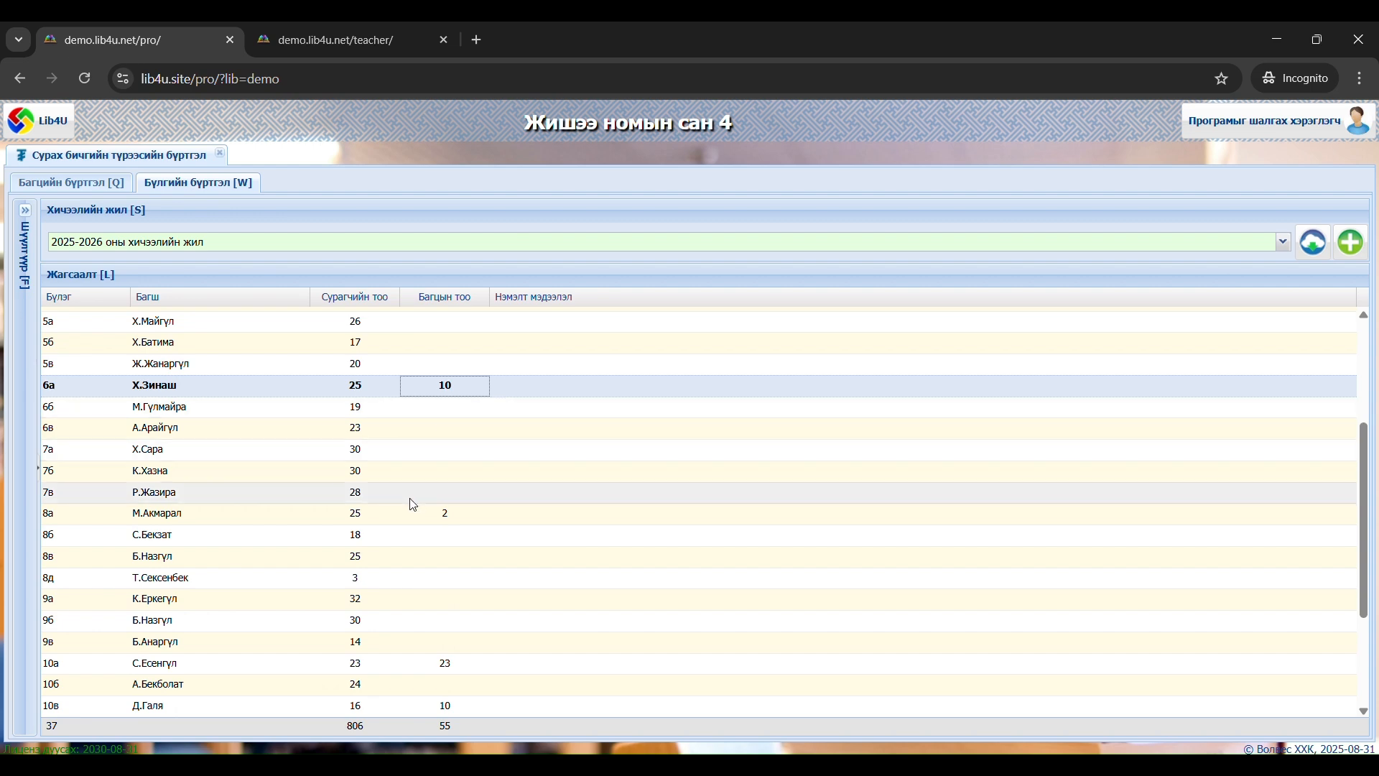
# Open the details of group 9а, review its teacher and students, and return to its bundle list (Багц)
pyautogui.doubleClick(402, 604)
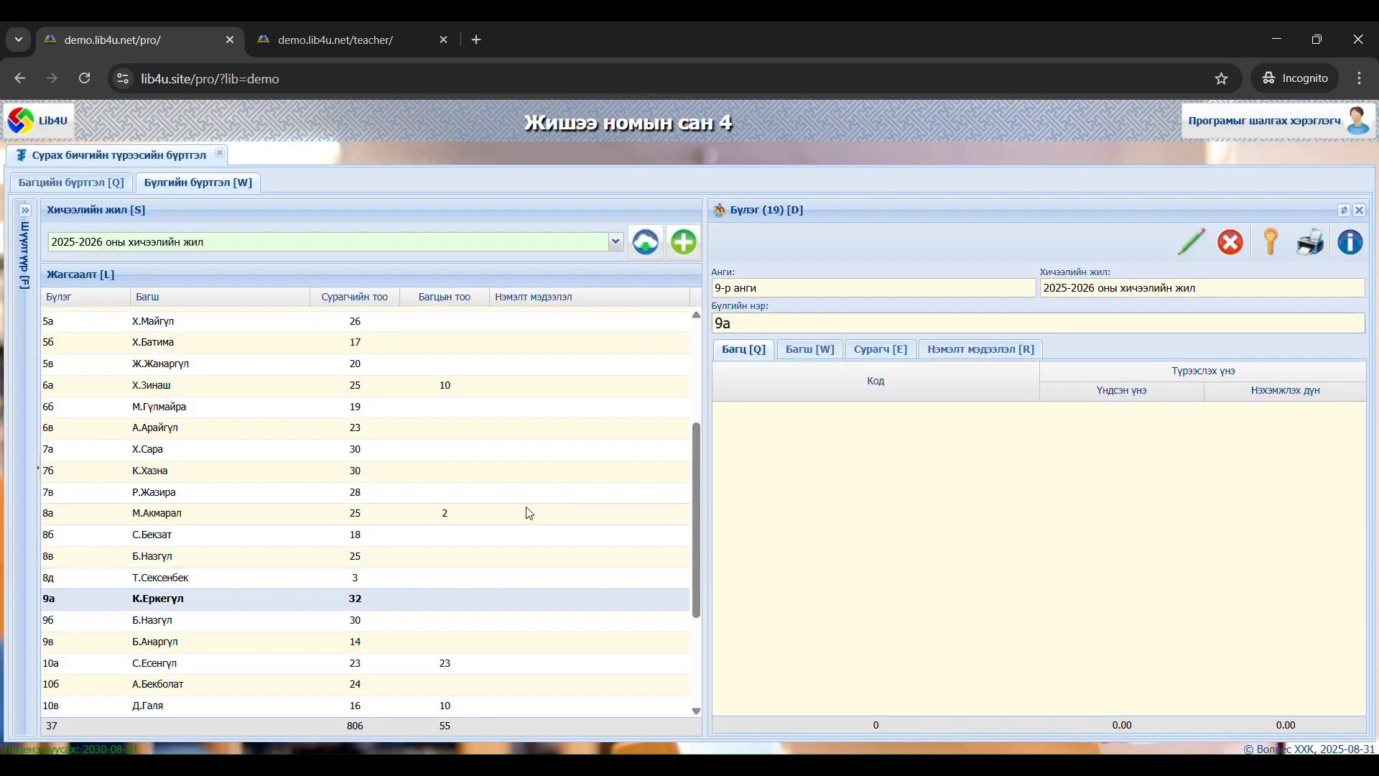
pyautogui.click(819, 352)
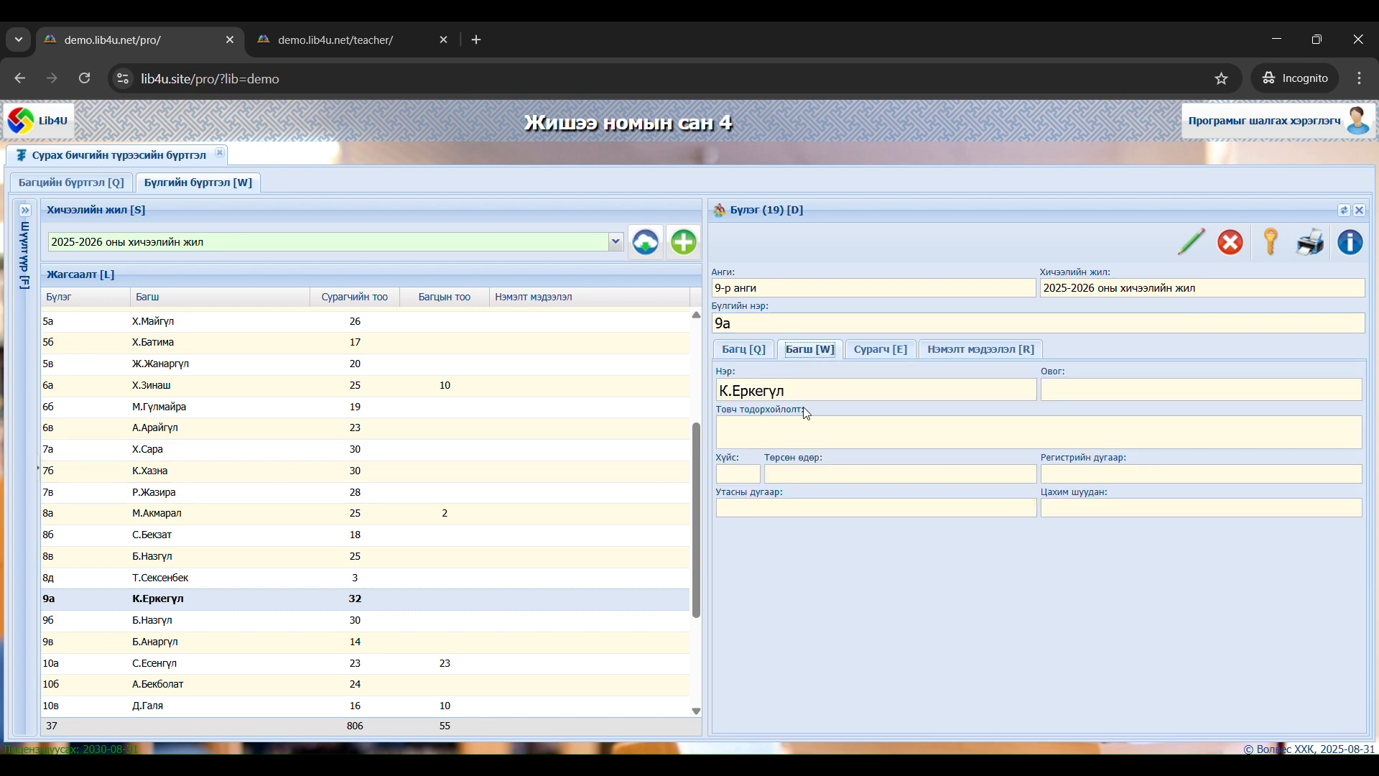
pyautogui.click(879, 352)
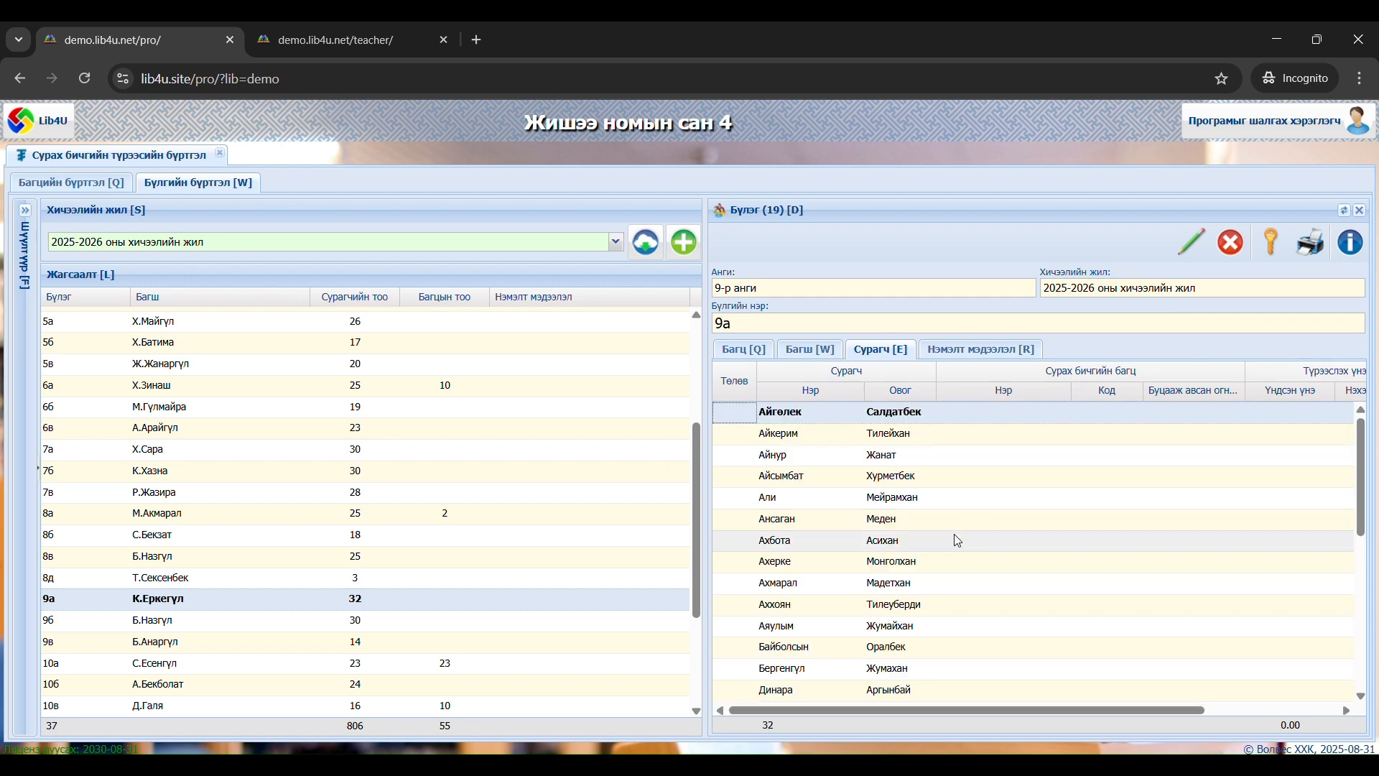
pyautogui.click(746, 359)
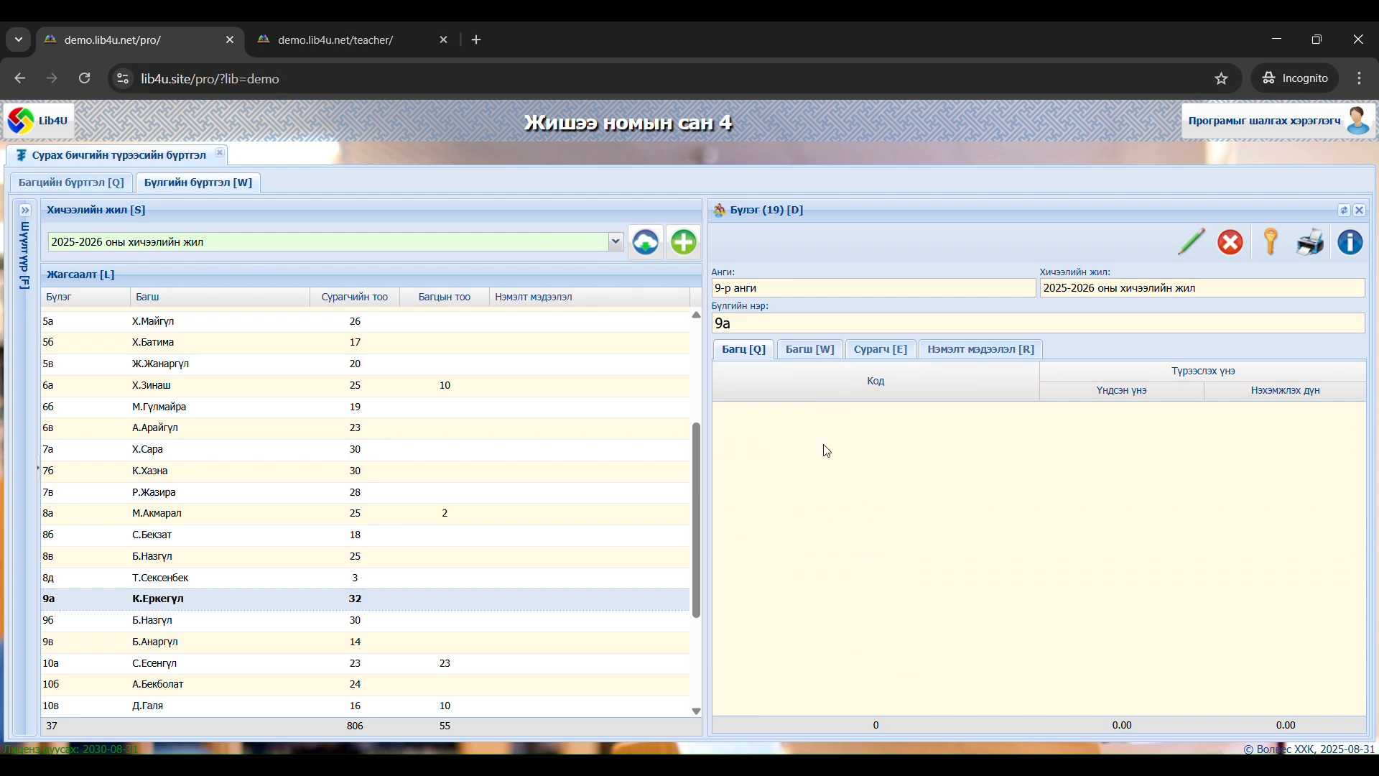
# Add 30 copies of the 9-р ангийн багц (2023) bundle to group 9а and save
pyautogui.rightClick(833, 478)
pyautogui.click(878, 492)
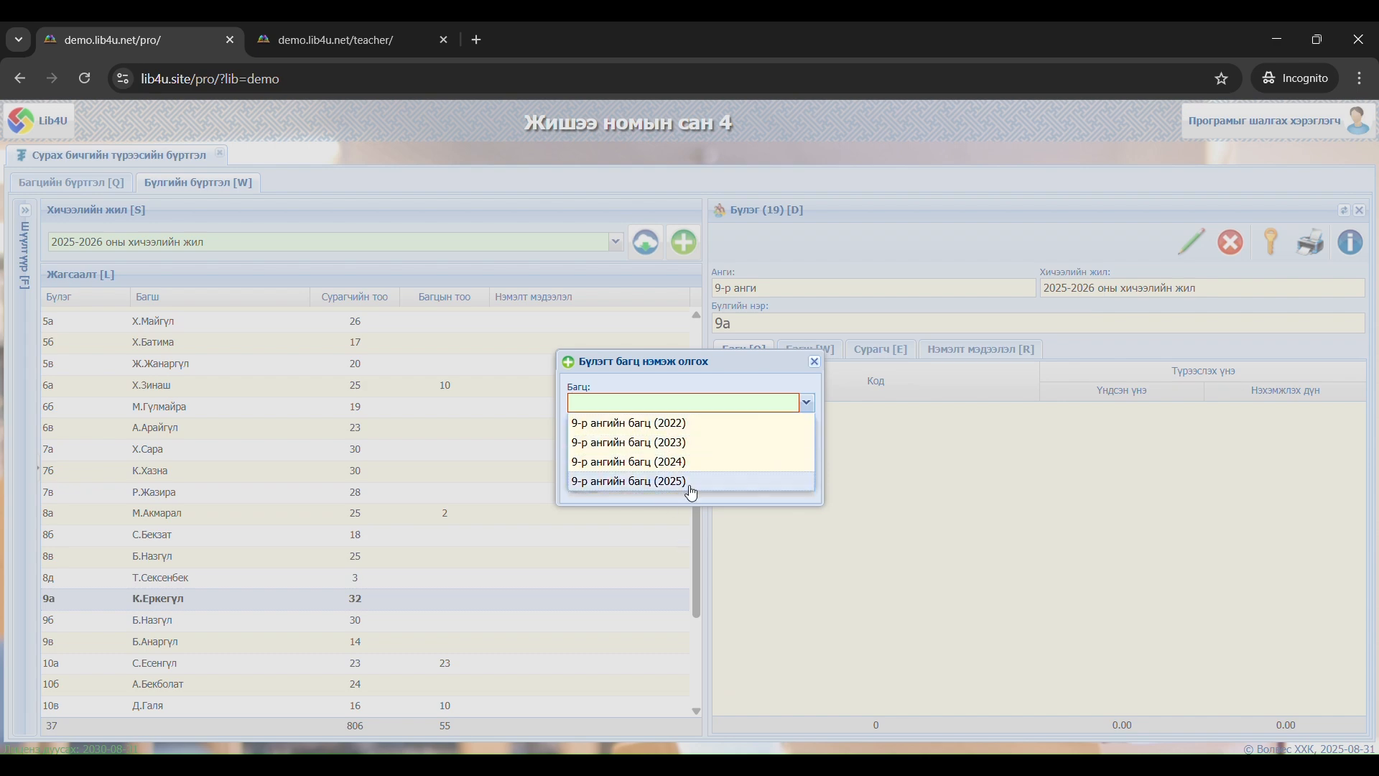
pyautogui.click(671, 442)
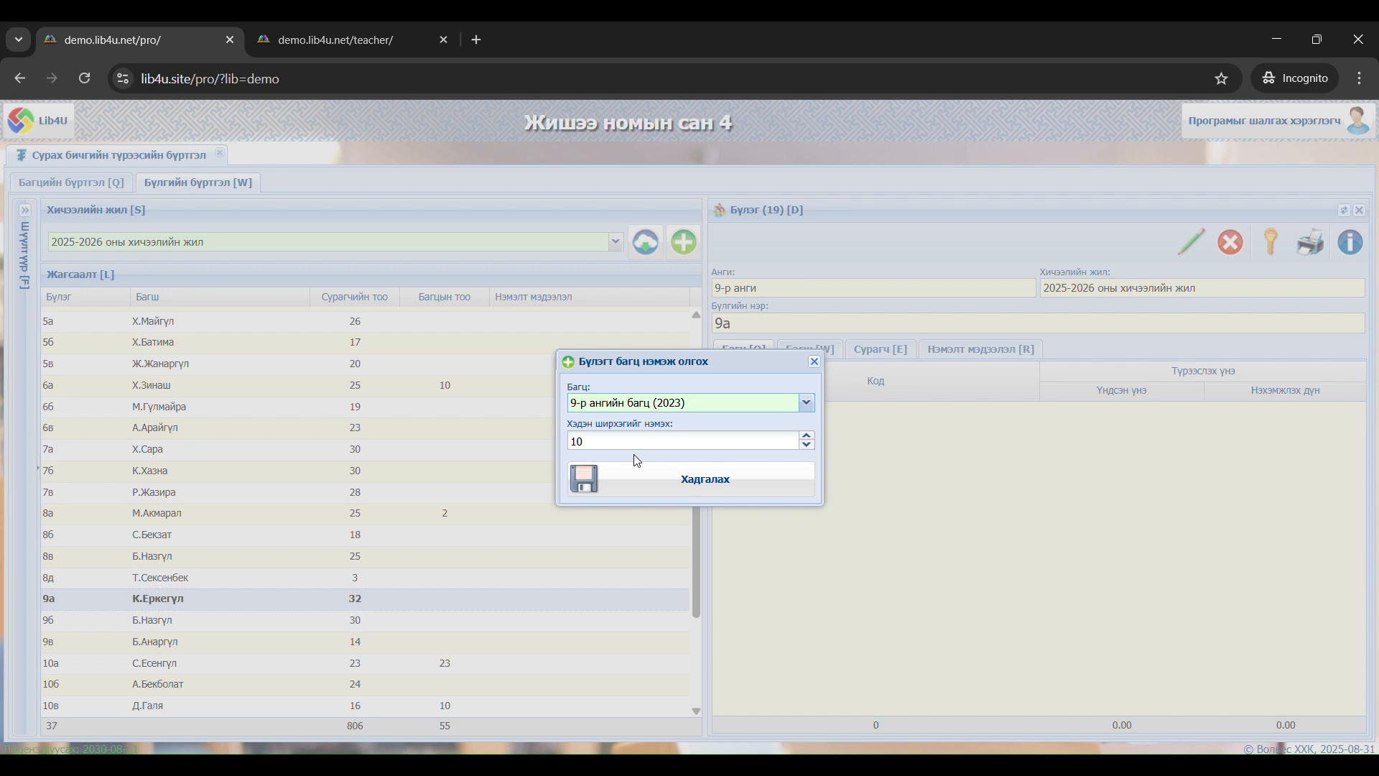
pyautogui.moveTo(579, 443); pyautogui.dragTo(556, 447)
pyautogui.write('3')
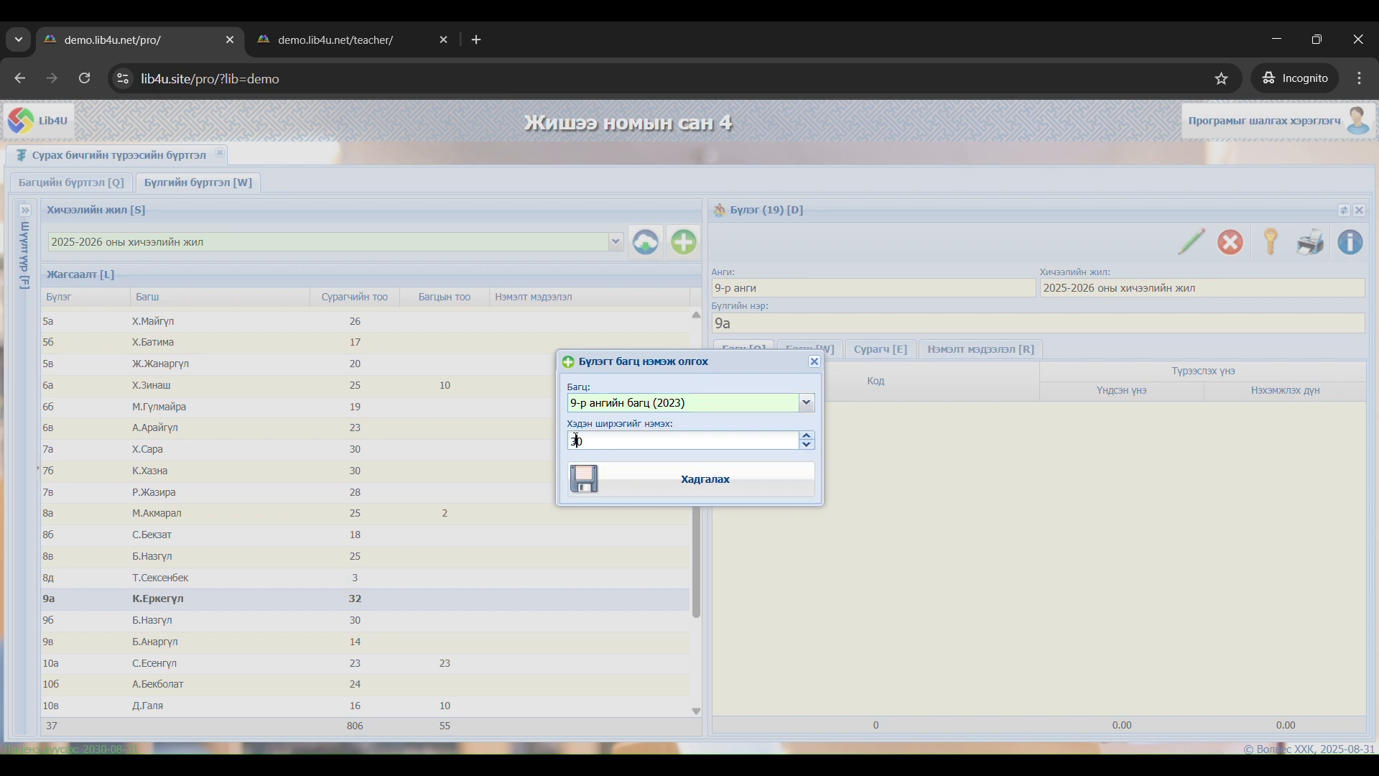
pyautogui.click(656, 481)
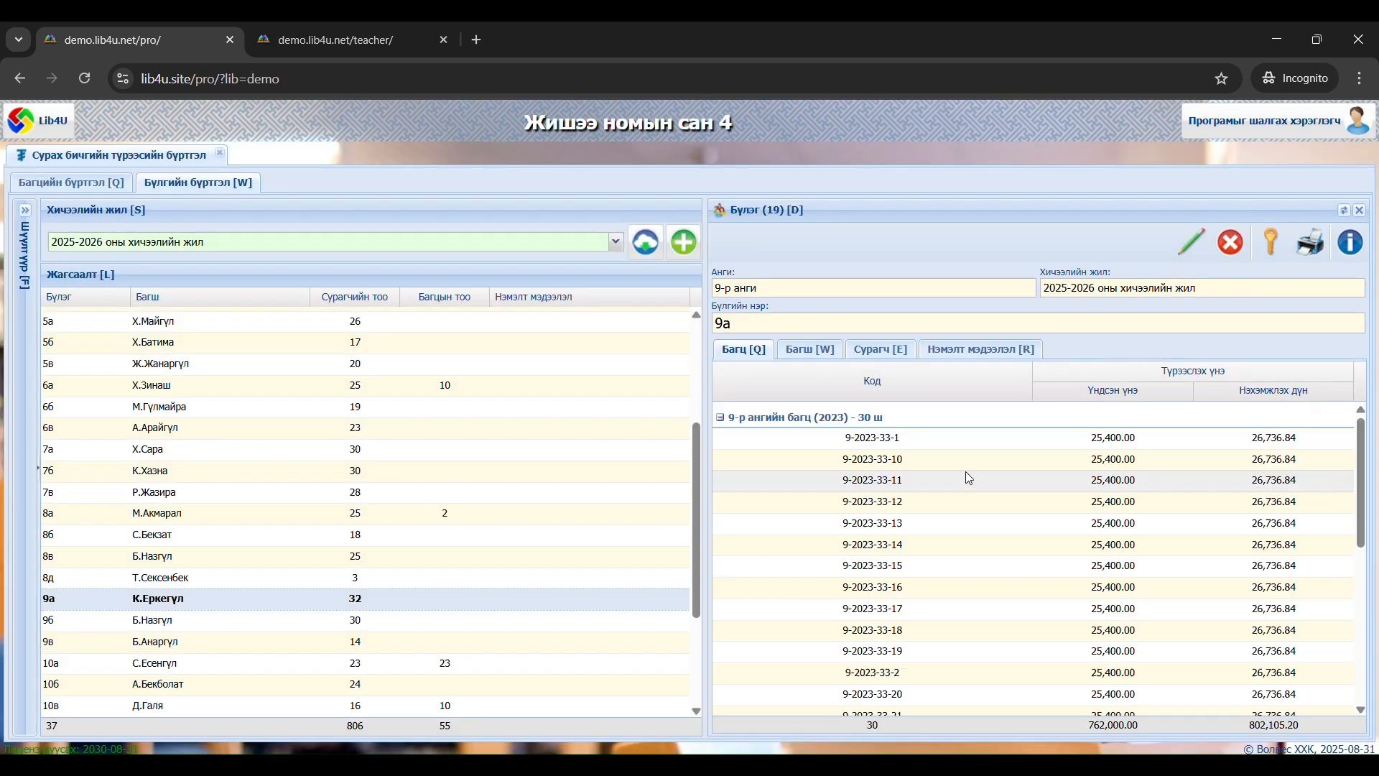
# Check group 9а's student list (Сурагч) and add 2 copies of the 9-р ангийн багц (2024) bundle to the group
pyautogui.click(866, 355)
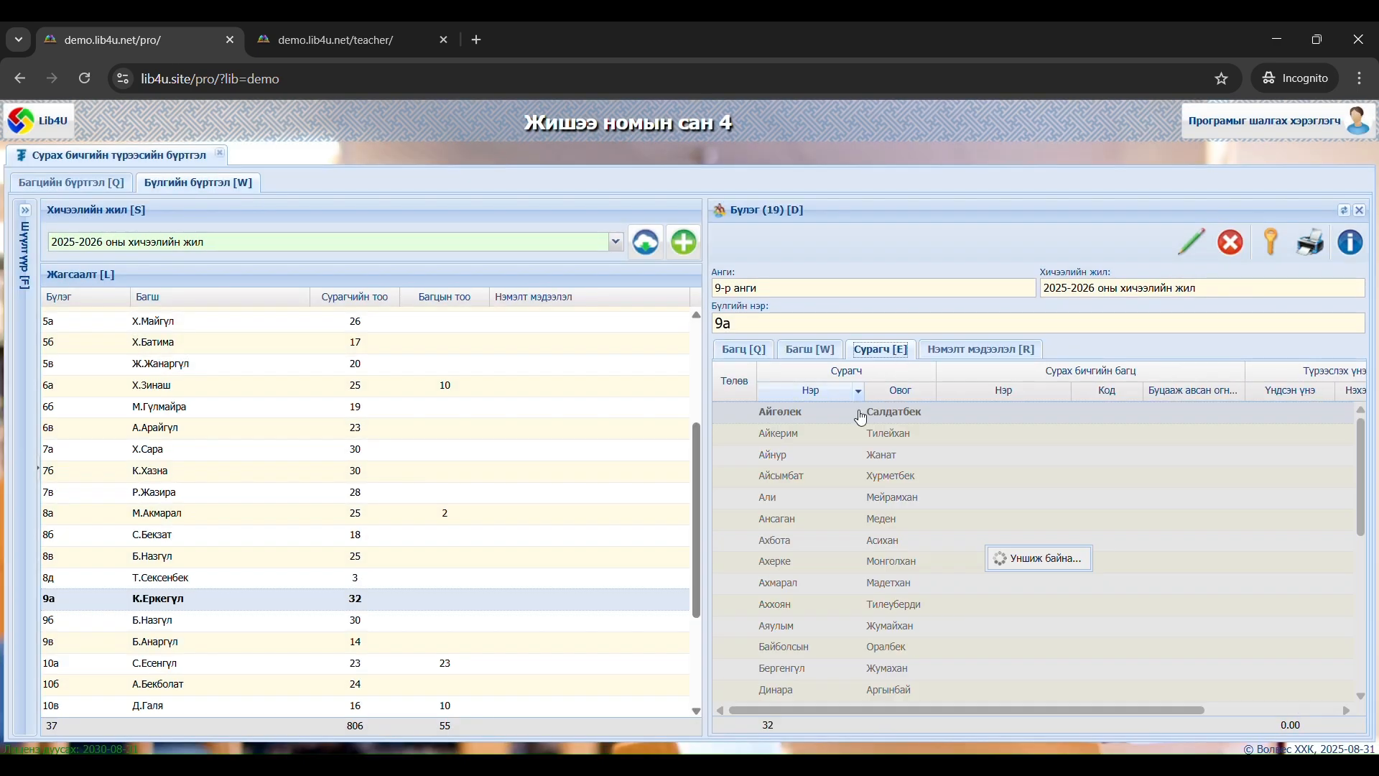
pyautogui.click(743, 350)
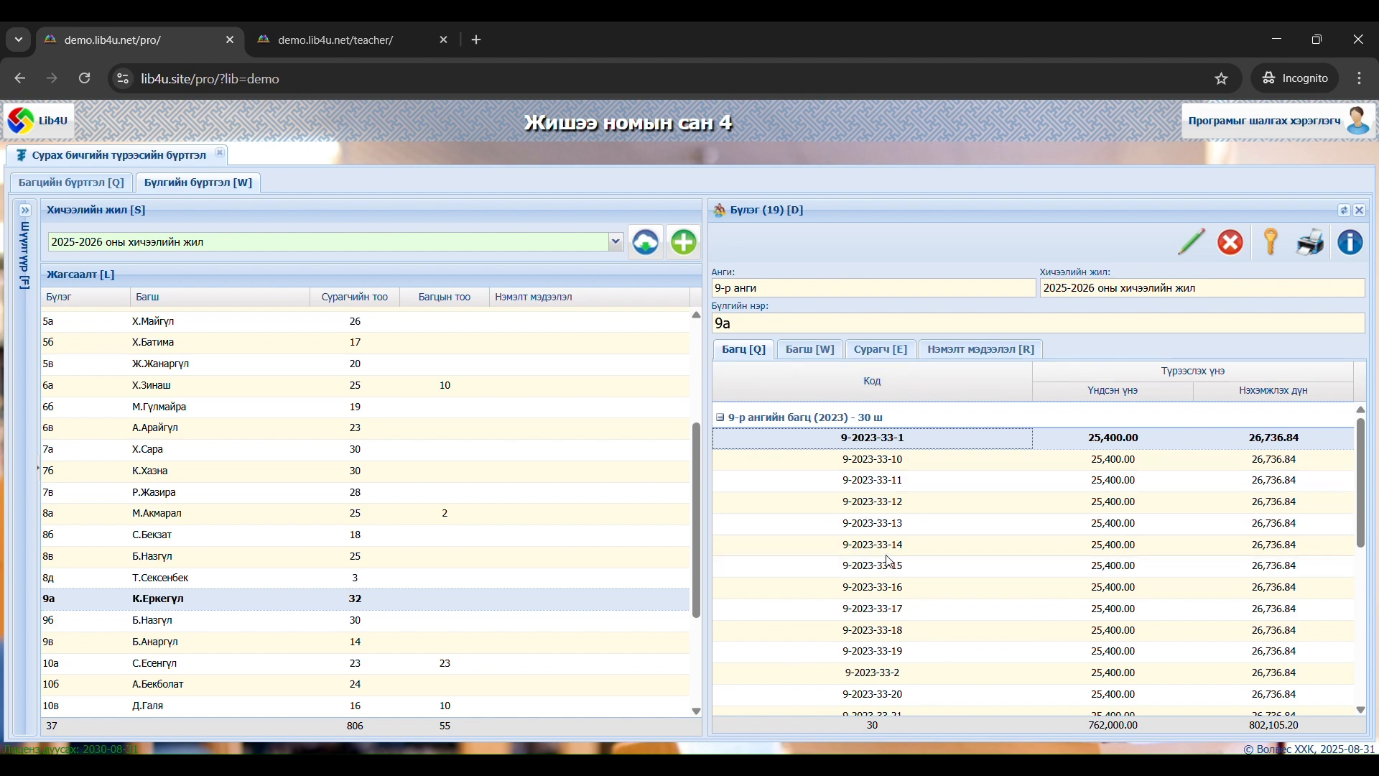
pyautogui.click(797, 490)
pyautogui.rightClick(797, 489)
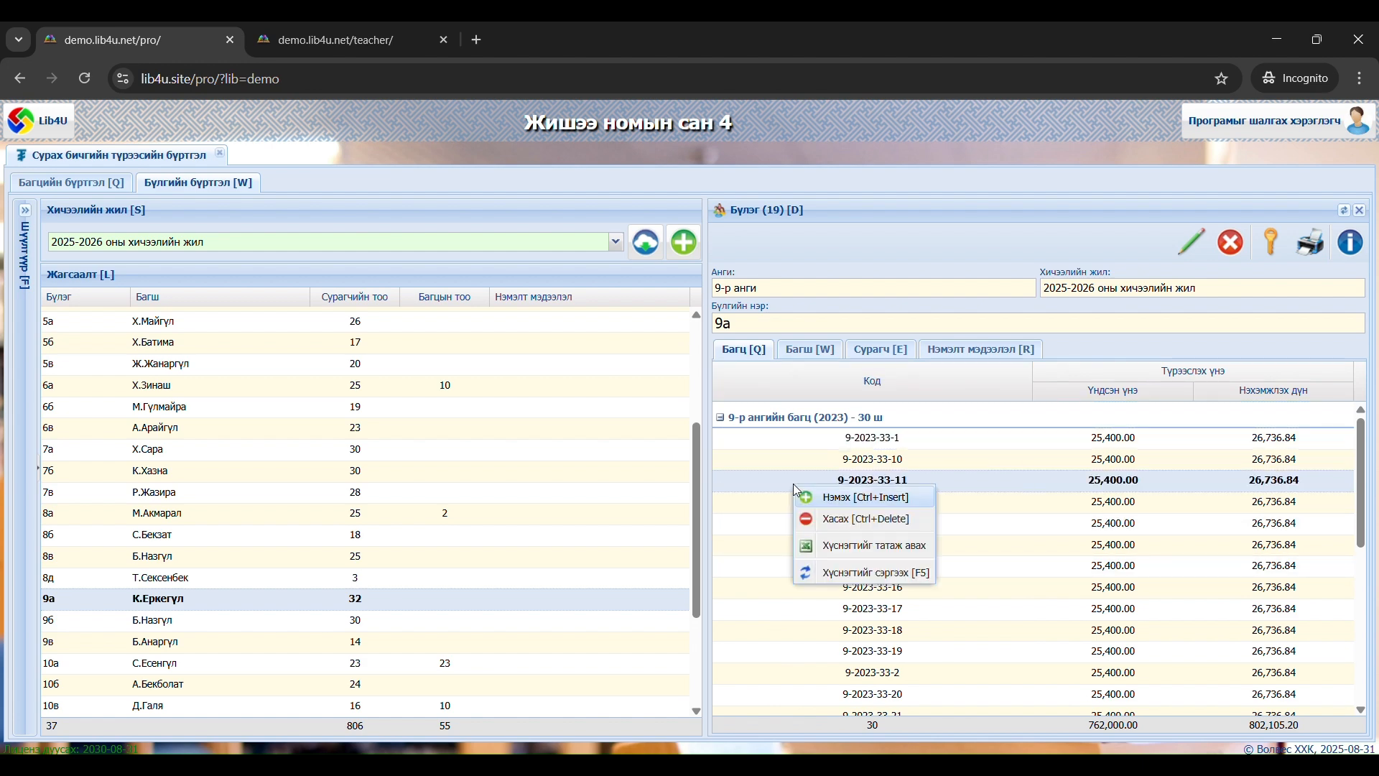
pyautogui.click(837, 505)
pyautogui.click(807, 402)
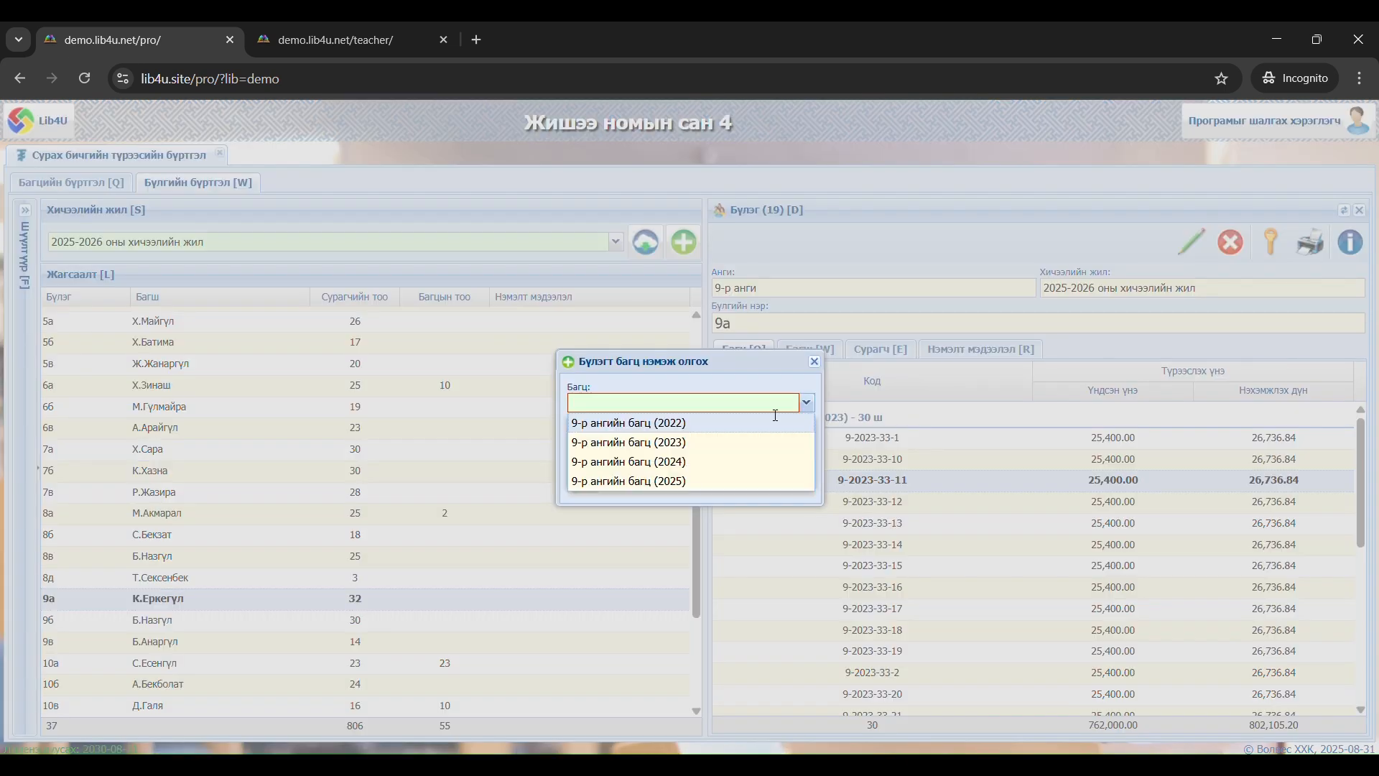
pyautogui.click(705, 467)
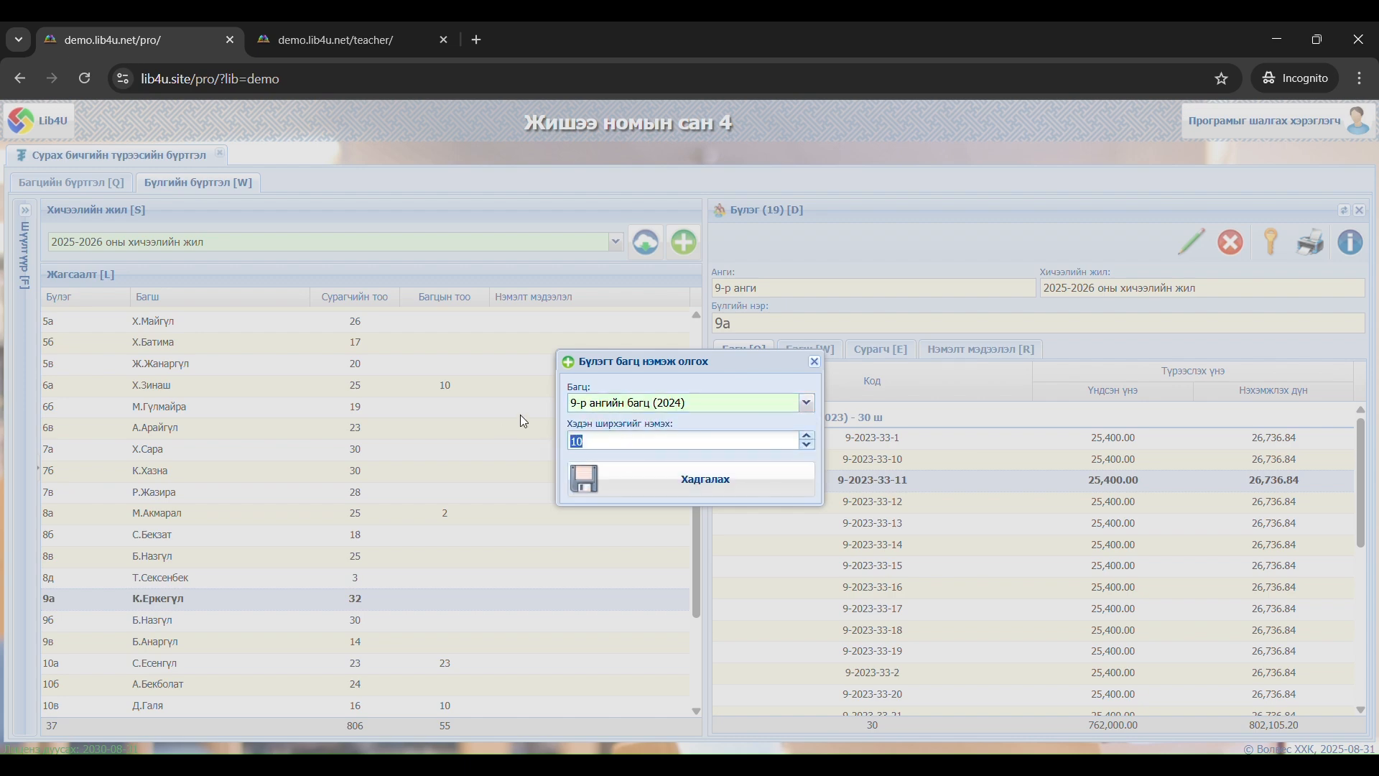
pyautogui.write('1')
pyautogui.click(723, 474)
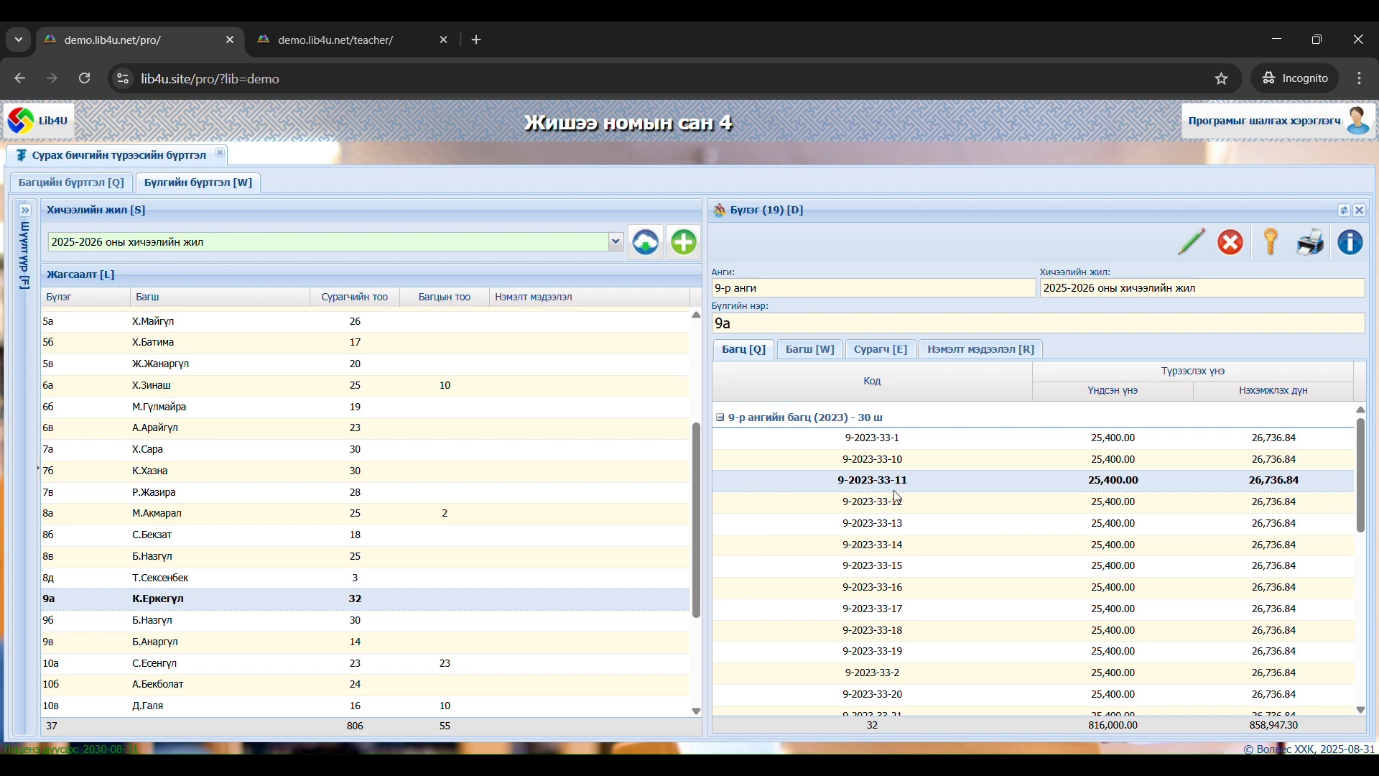
pyautogui.scroll(-6, 898, 496)
pyautogui.scroll(6, 903, 497)
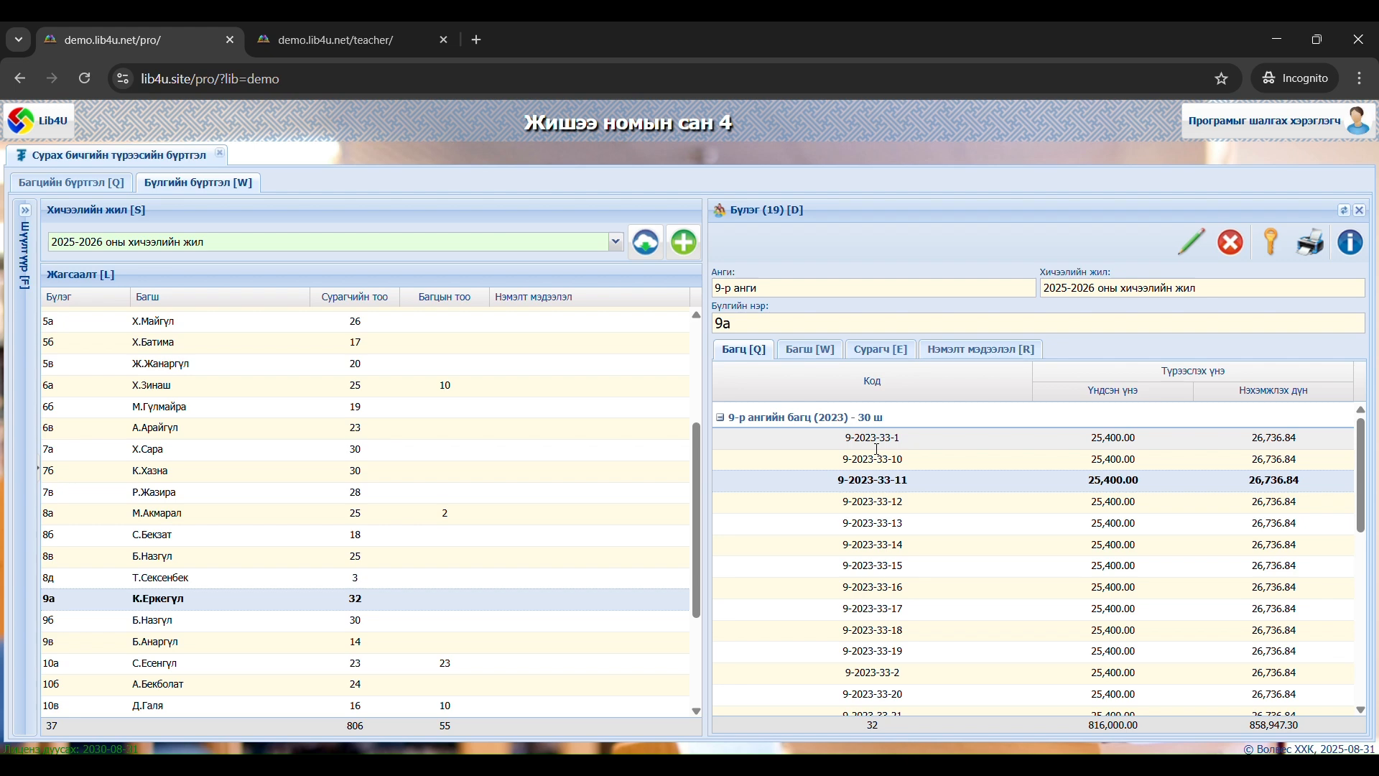
# Generate the receipt and QR code printout (Баримт, QR код хэвлэх) for group 9а and review both copies of its handover receipt
pyautogui.click(1305, 264)
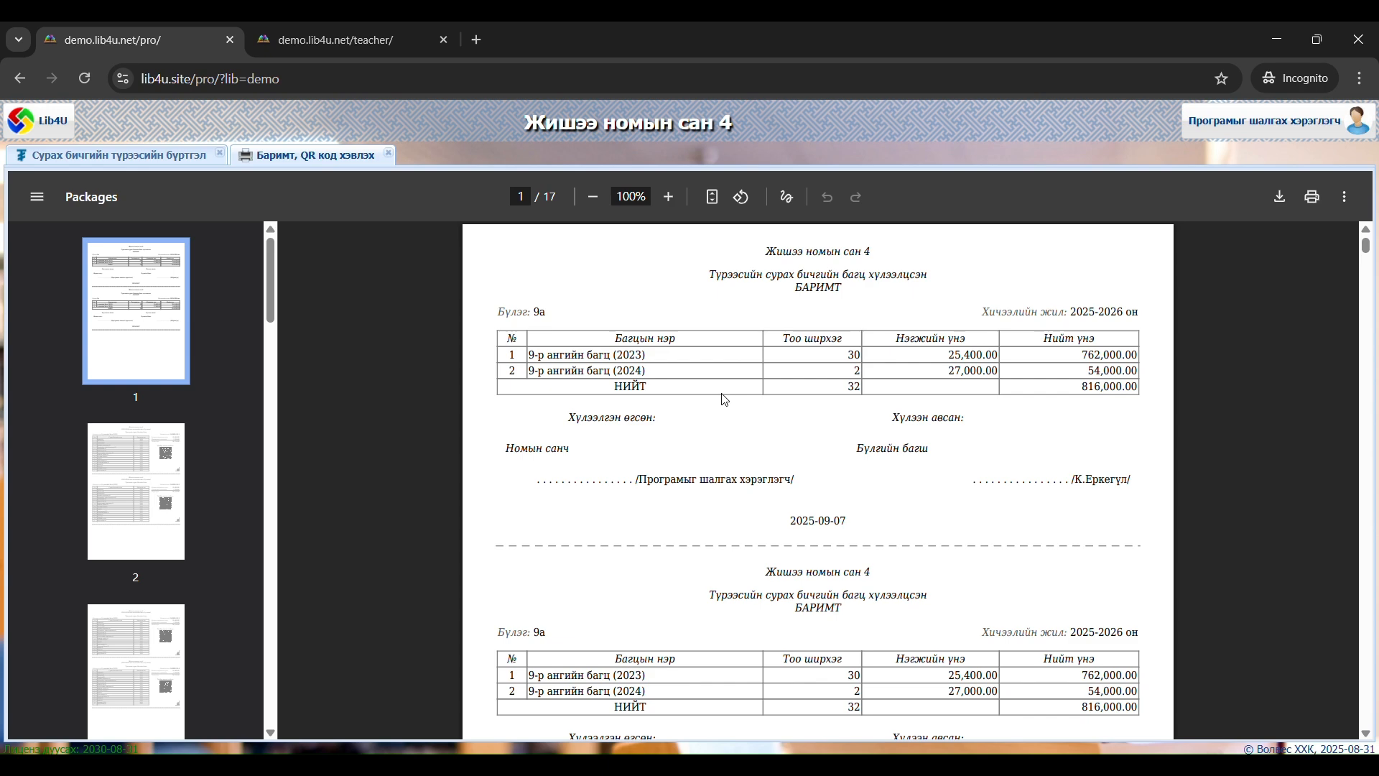
pyautogui.moveTo(848, 275); pyautogui.dragTo(772, 278)
pyautogui.click(797, 306)
pyautogui.moveTo(839, 338); pyautogui.dragTo(866, 384)
pyautogui.click(838, 378)
pyautogui.click(953, 365)
pyautogui.scroll(-3, 1086, 394)
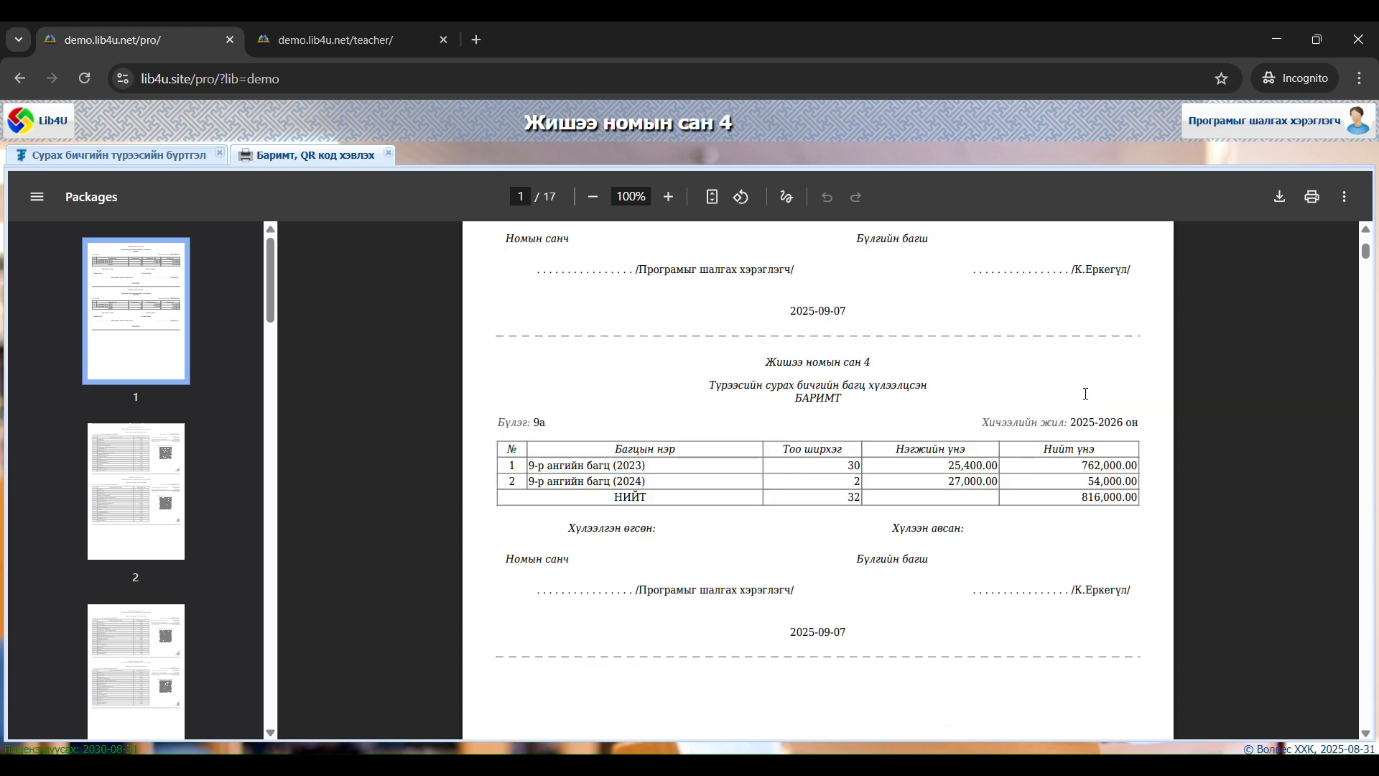
pyautogui.scroll(-2, 1043, 371)
pyautogui.scroll(3, 1046, 371)
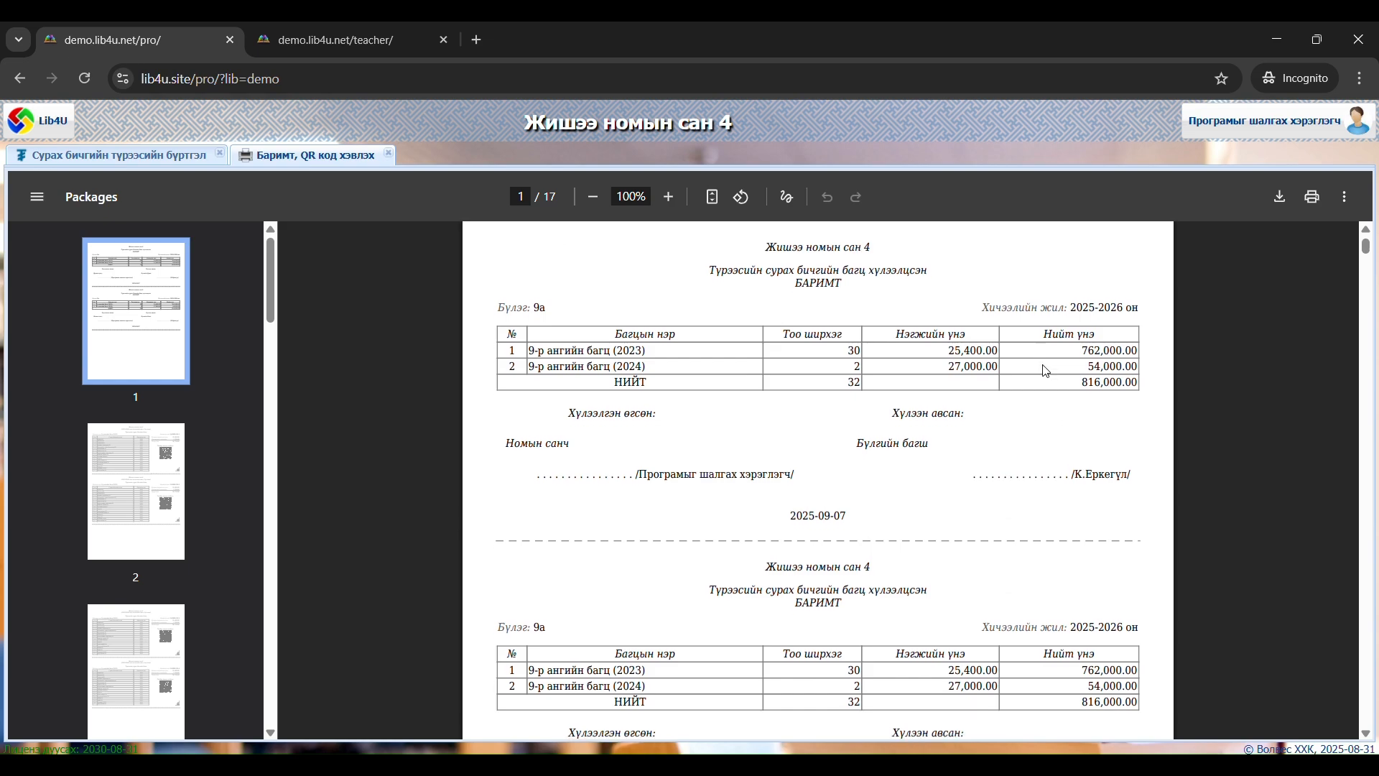
pyautogui.scroll(-1, 1046, 371)
pyautogui.scroll(-2, 1046, 371)
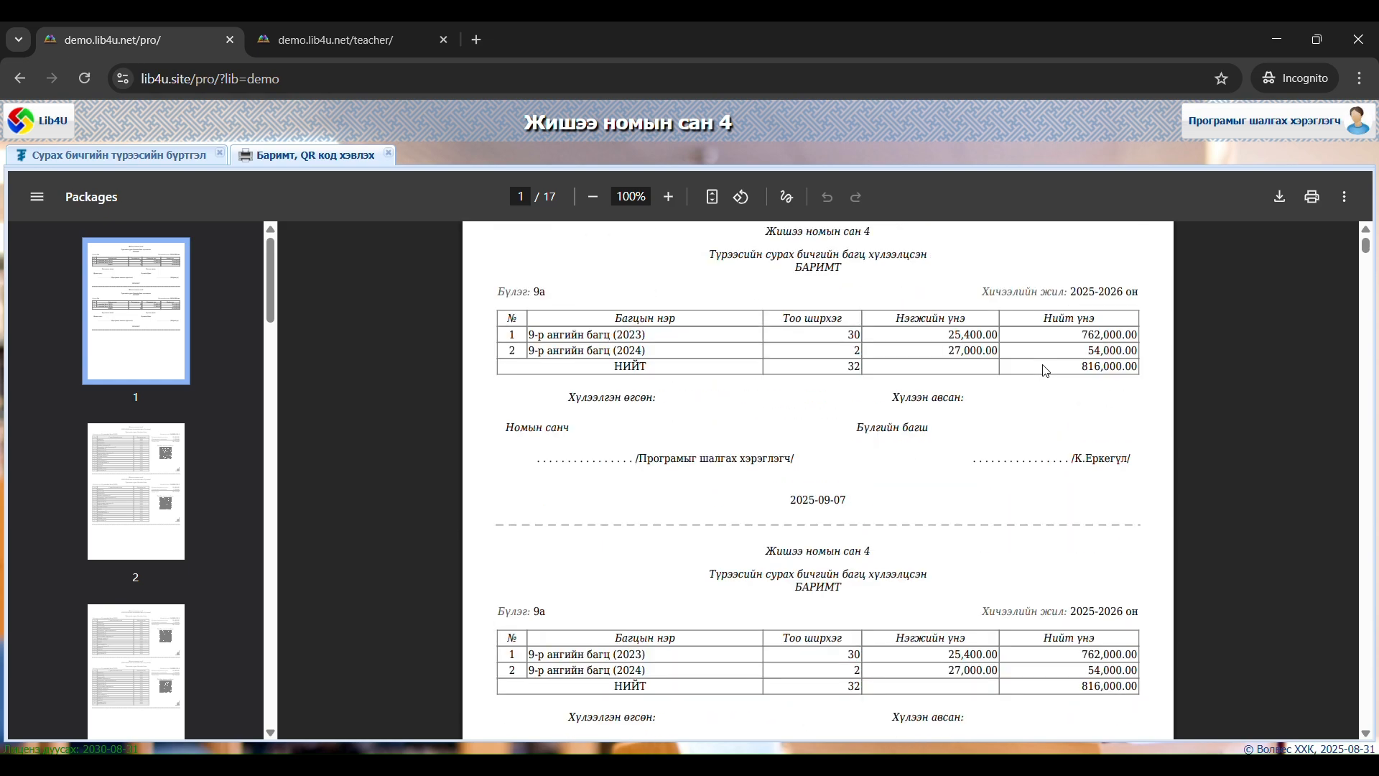
pyautogui.scroll(-1, 1046, 372)
pyautogui.scroll(3, 1046, 371)
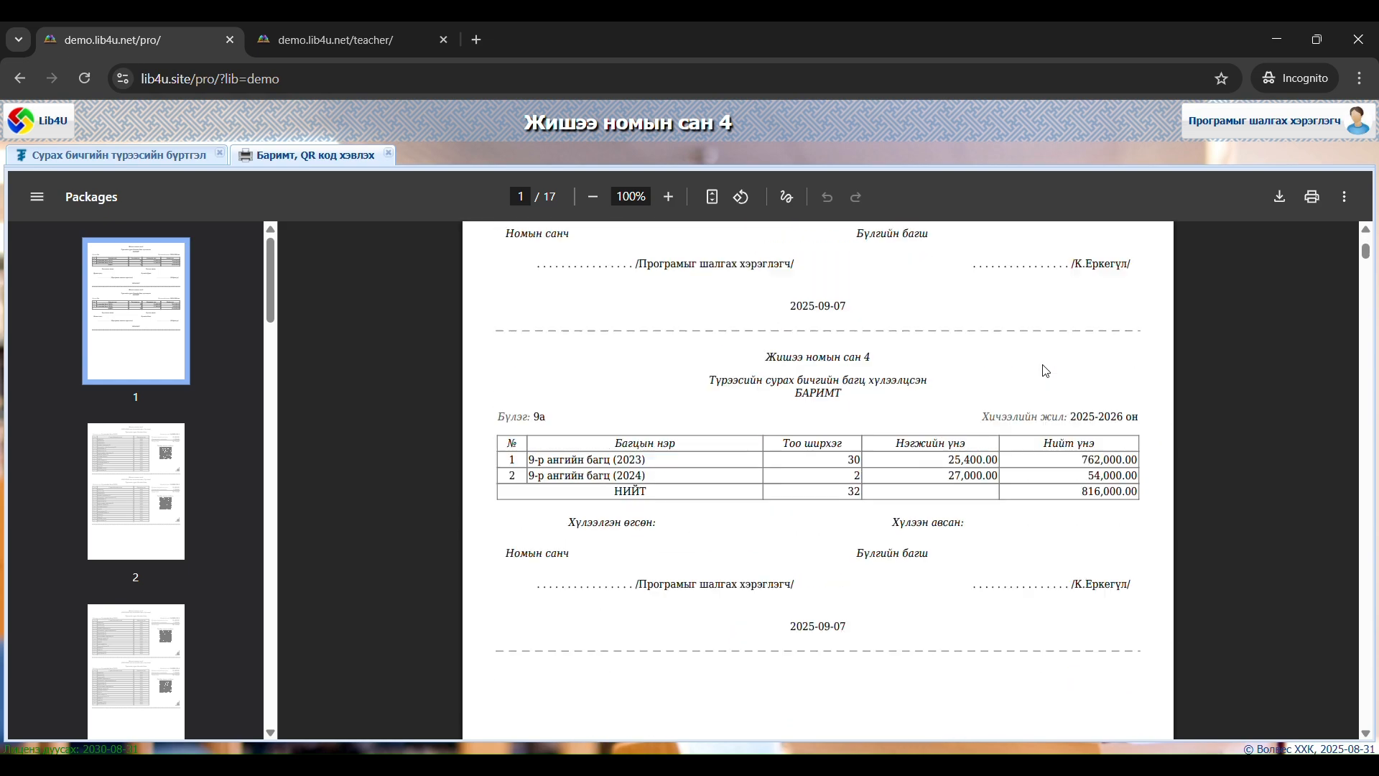
pyautogui.scroll(-2, 1045, 371)
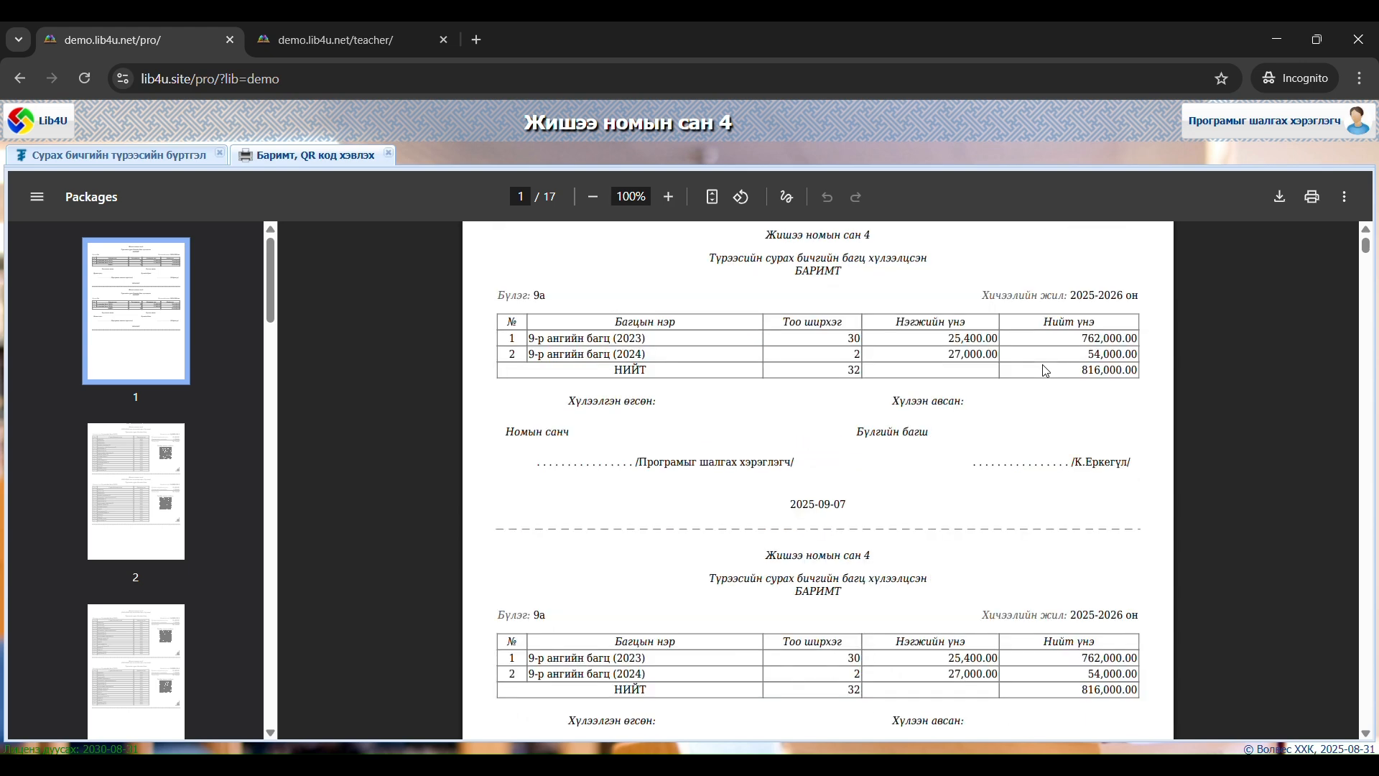
pyautogui.scroll(-6, 1004, 420)
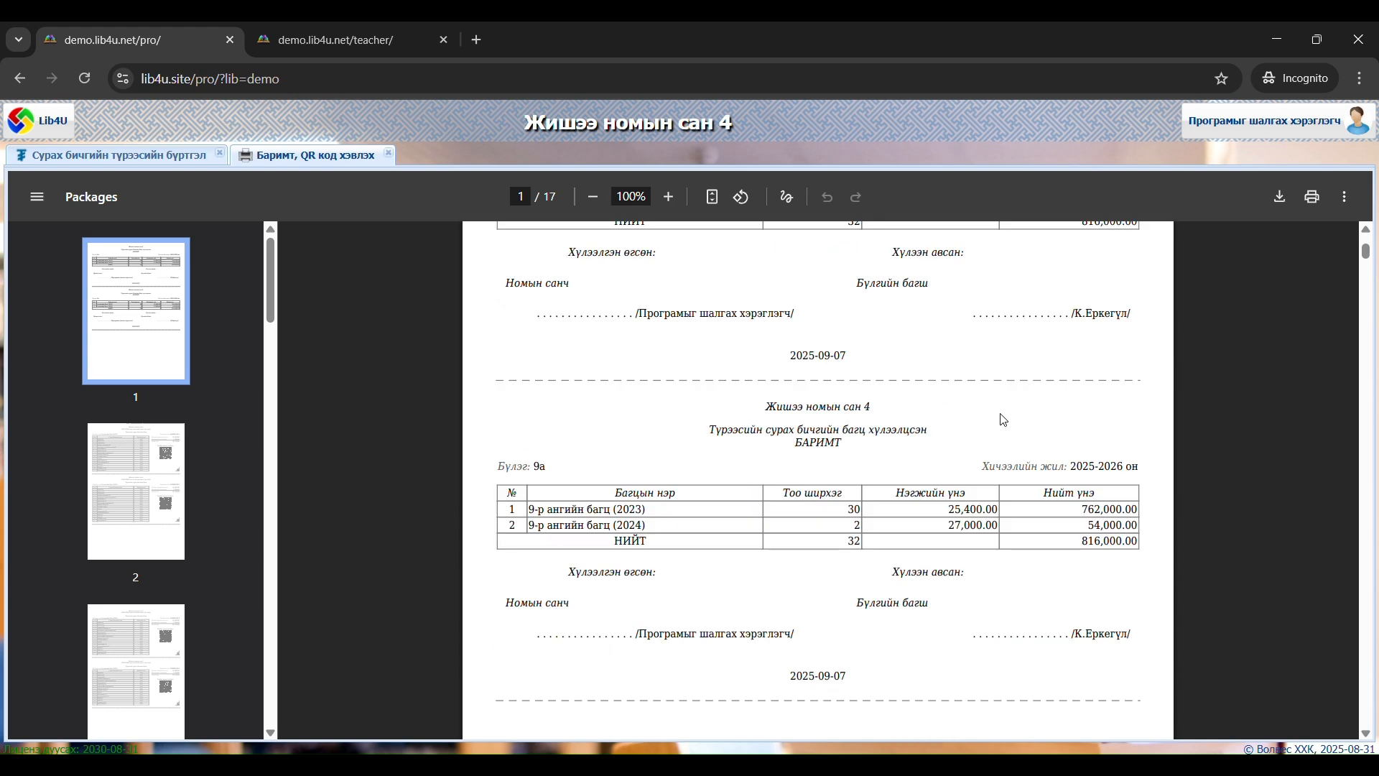
# Examine the individual 2023 bundle sheets from page 2 of the printout, including their unit codes, textbook lists, fees and payment QR codes
pyautogui.scroll(-8, 1004, 420)
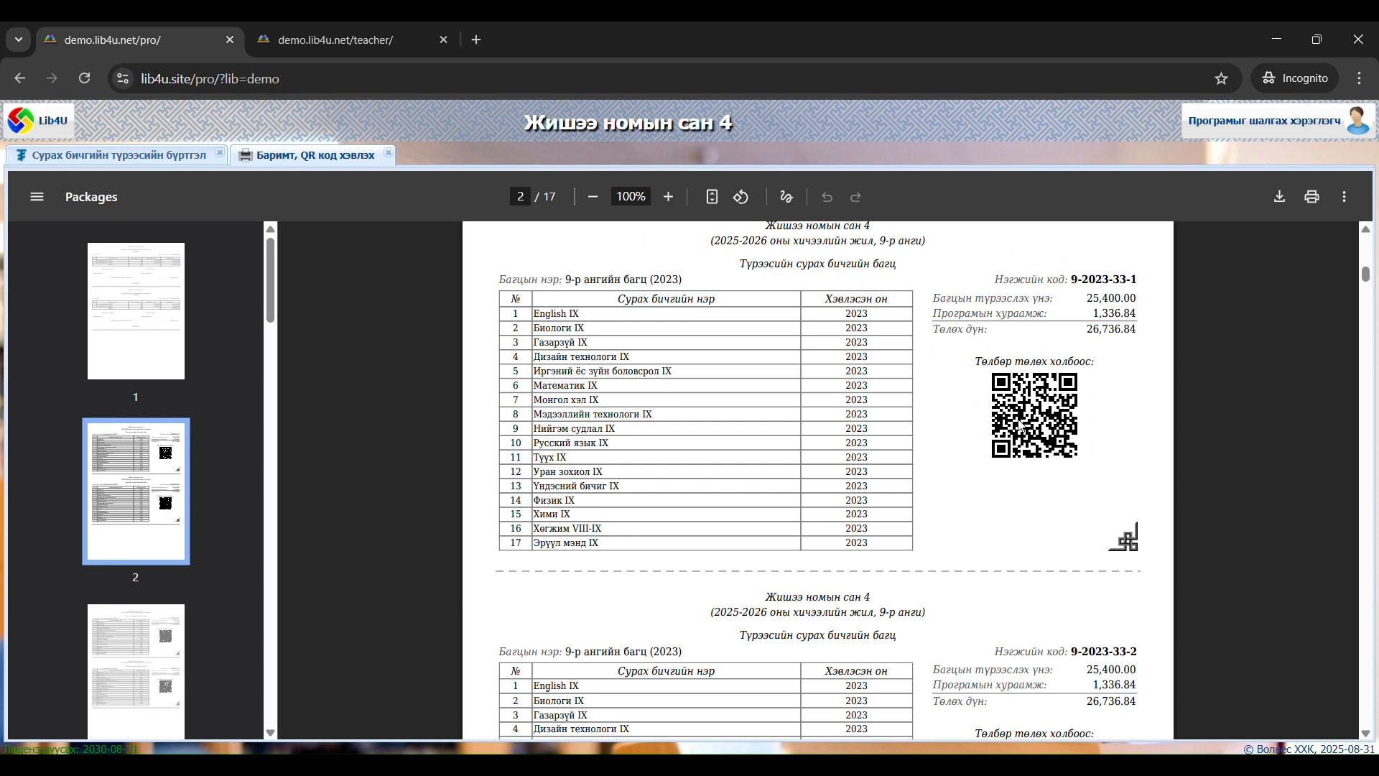
pyautogui.scroll(-8, 1018, 425)
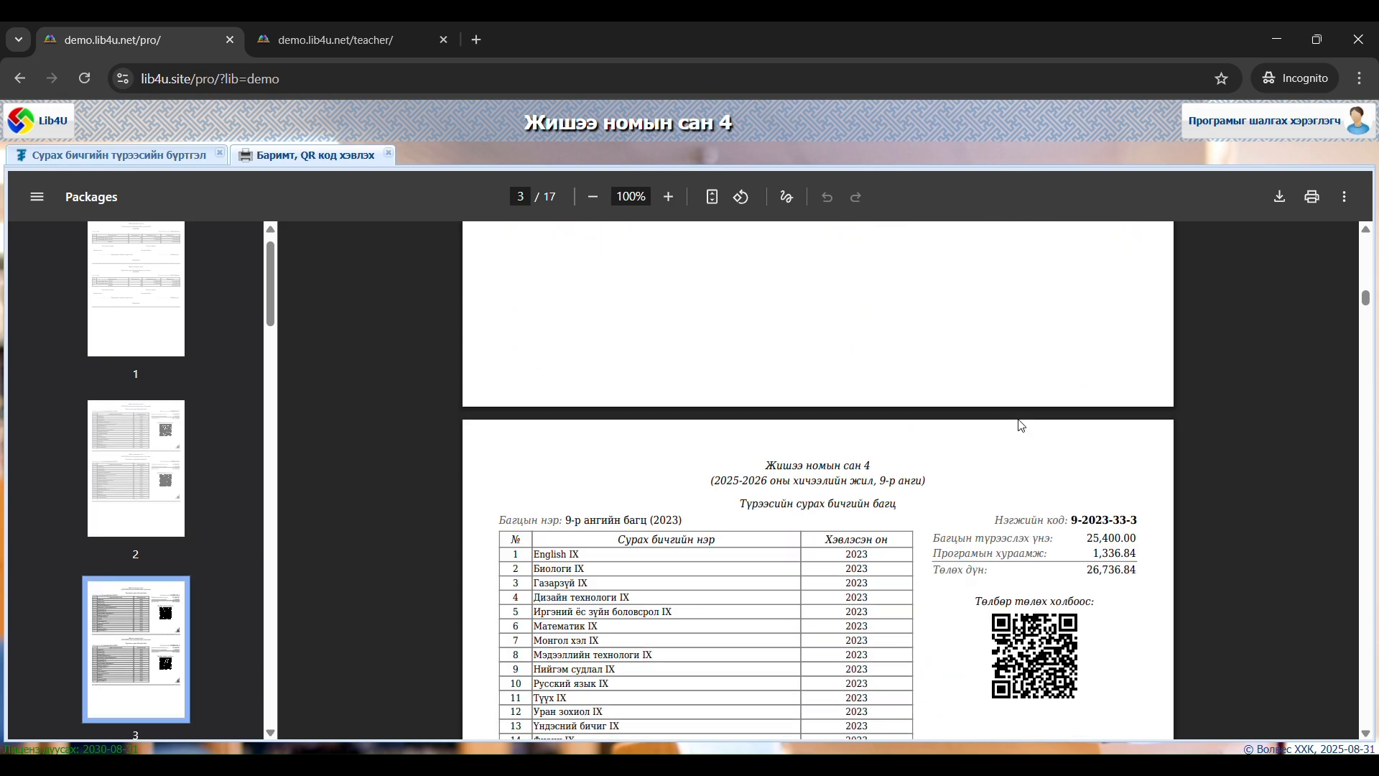
pyautogui.scroll(10, 1018, 426)
pyautogui.scroll(-3, 1020, 425)
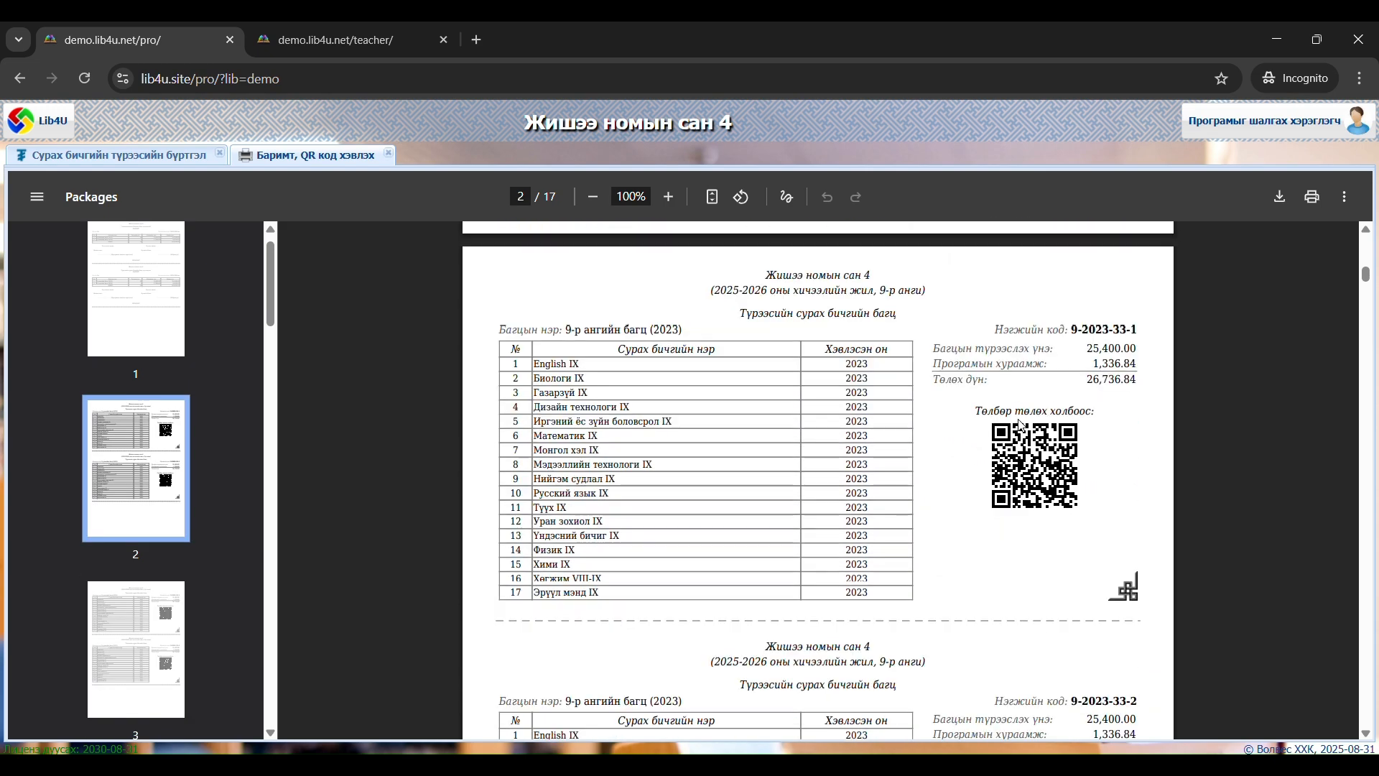
pyautogui.moveTo(1058, 280); pyautogui.dragTo(1140, 280)
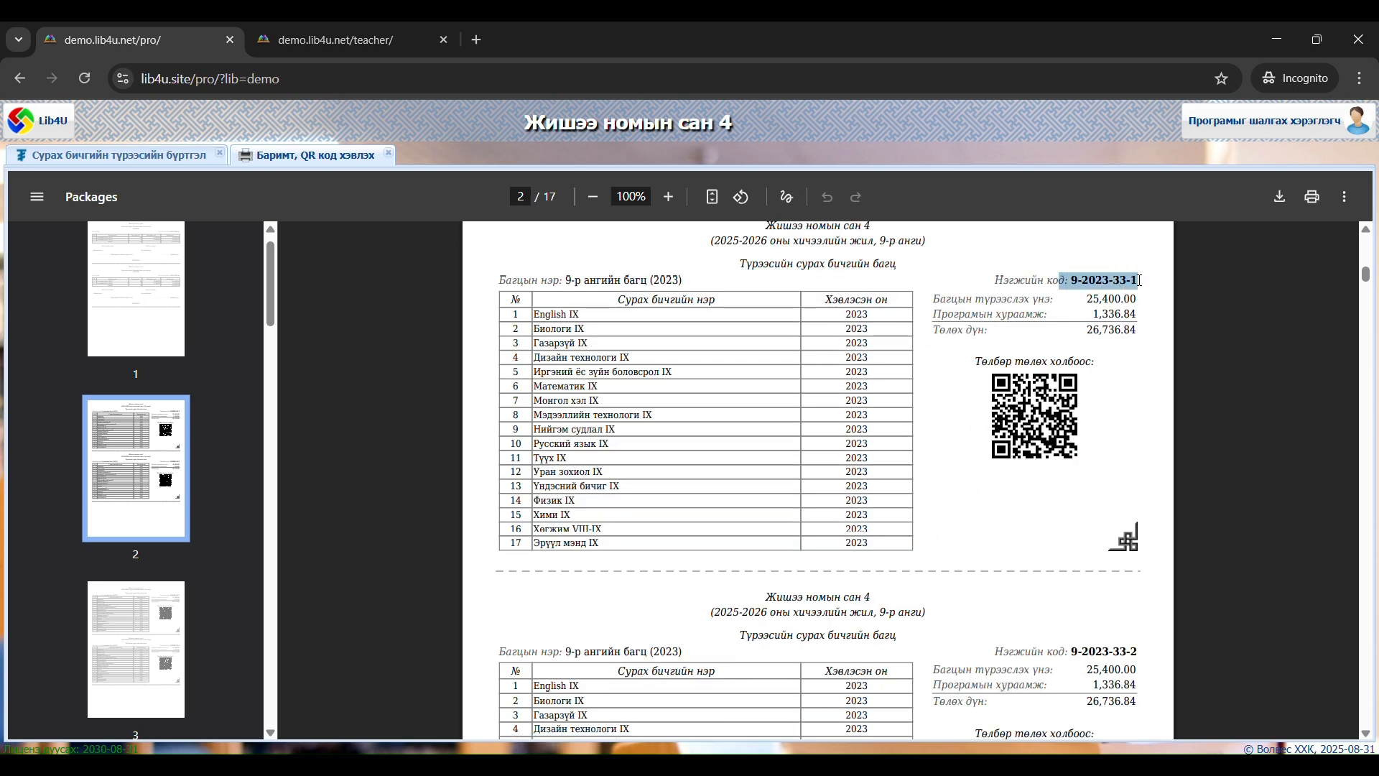
pyautogui.moveTo(1063, 652); pyautogui.dragTo(1143, 654)
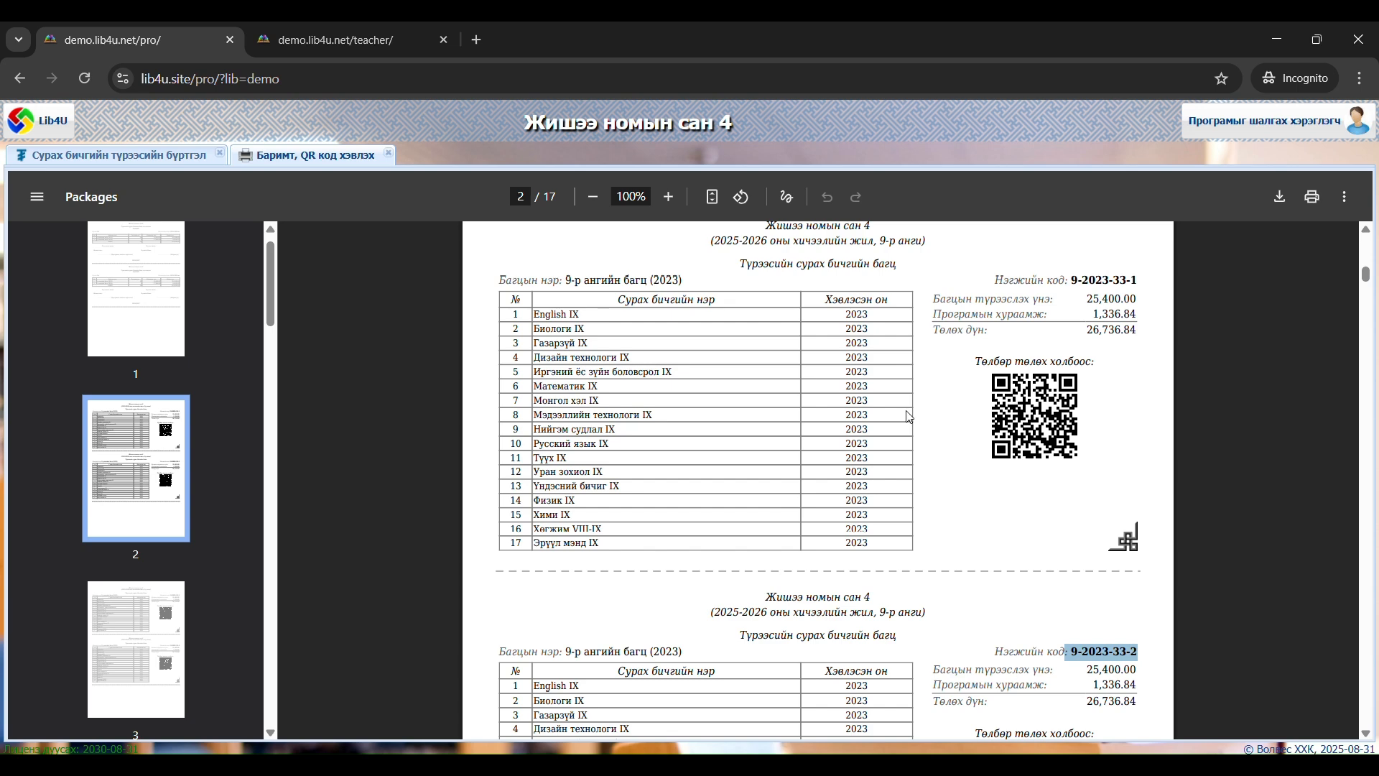
pyautogui.scroll(3, 905, 413)
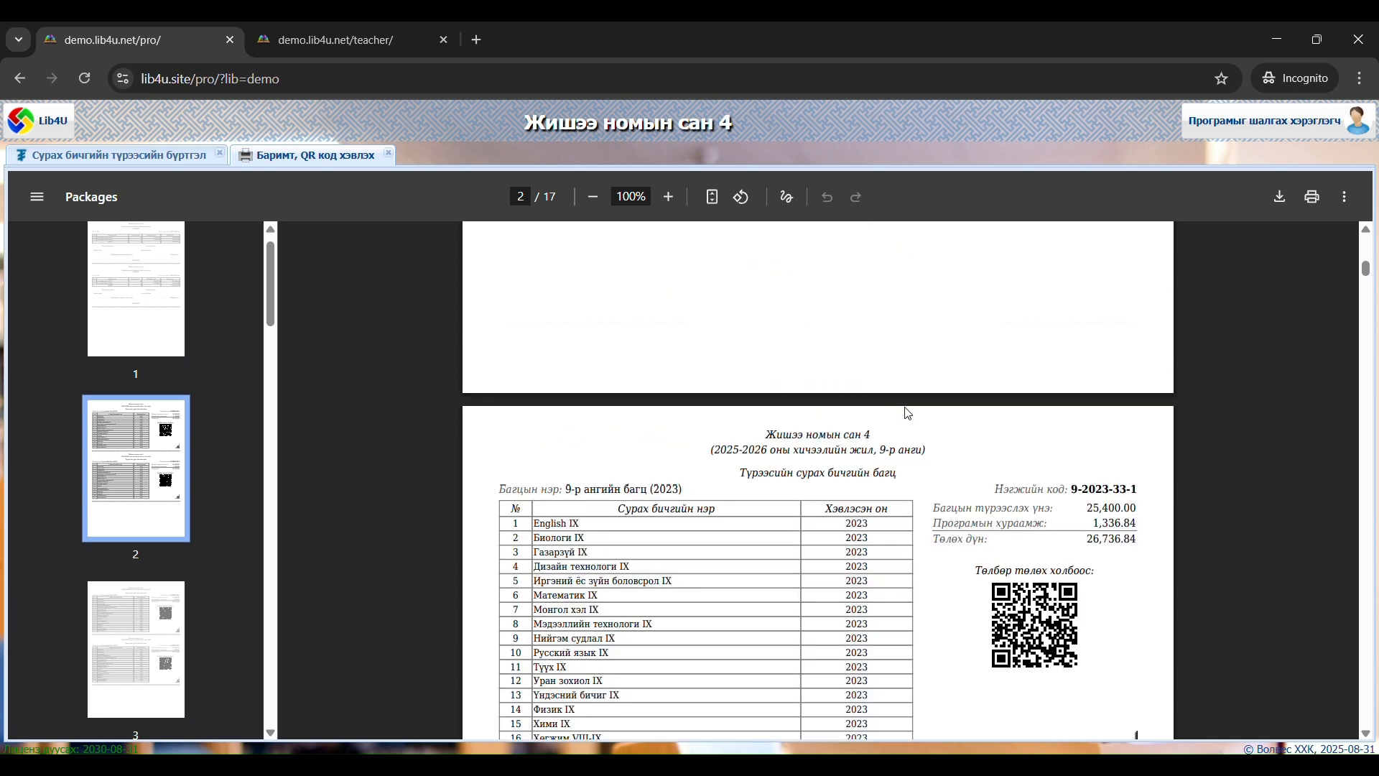
pyautogui.scroll(-2, 902, 409)
pyautogui.scroll(-1, 882, 441)
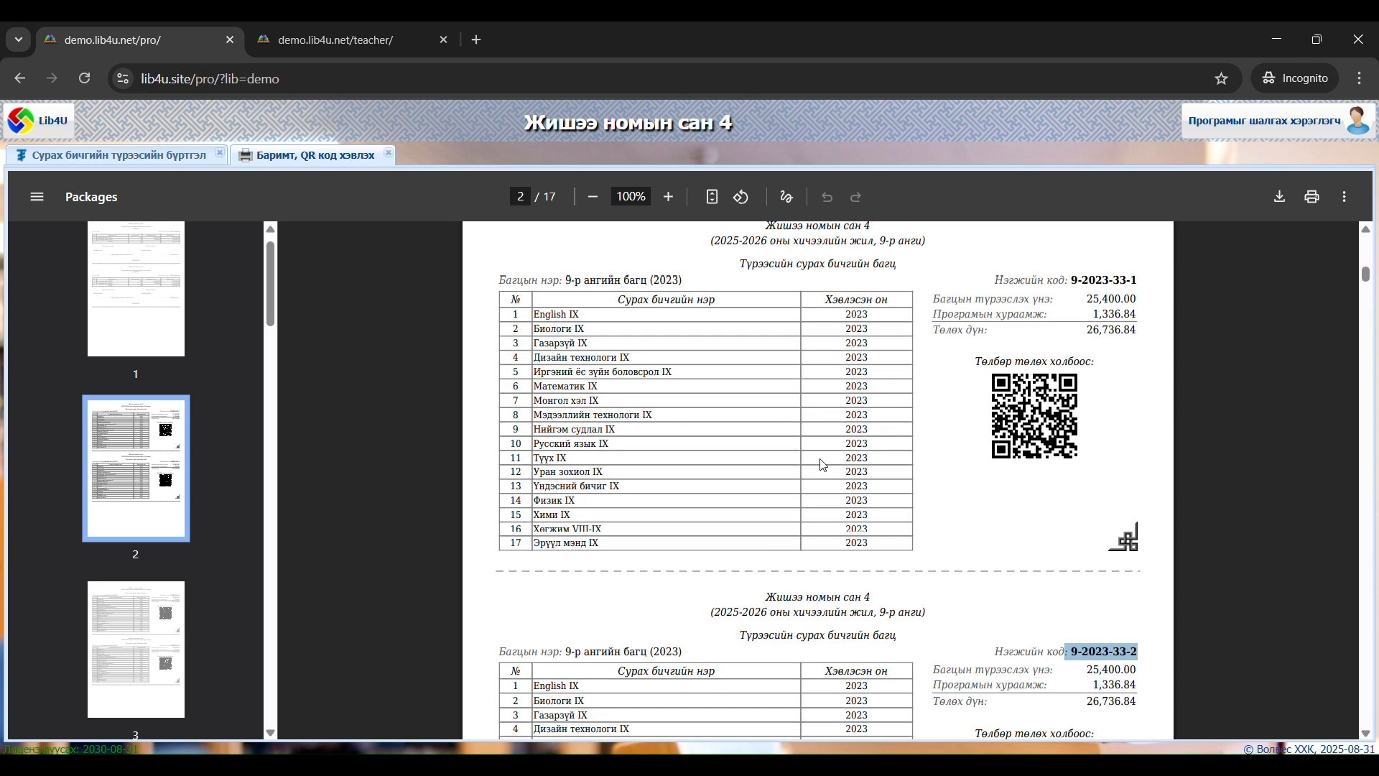
pyautogui.scroll(3, 524, 561)
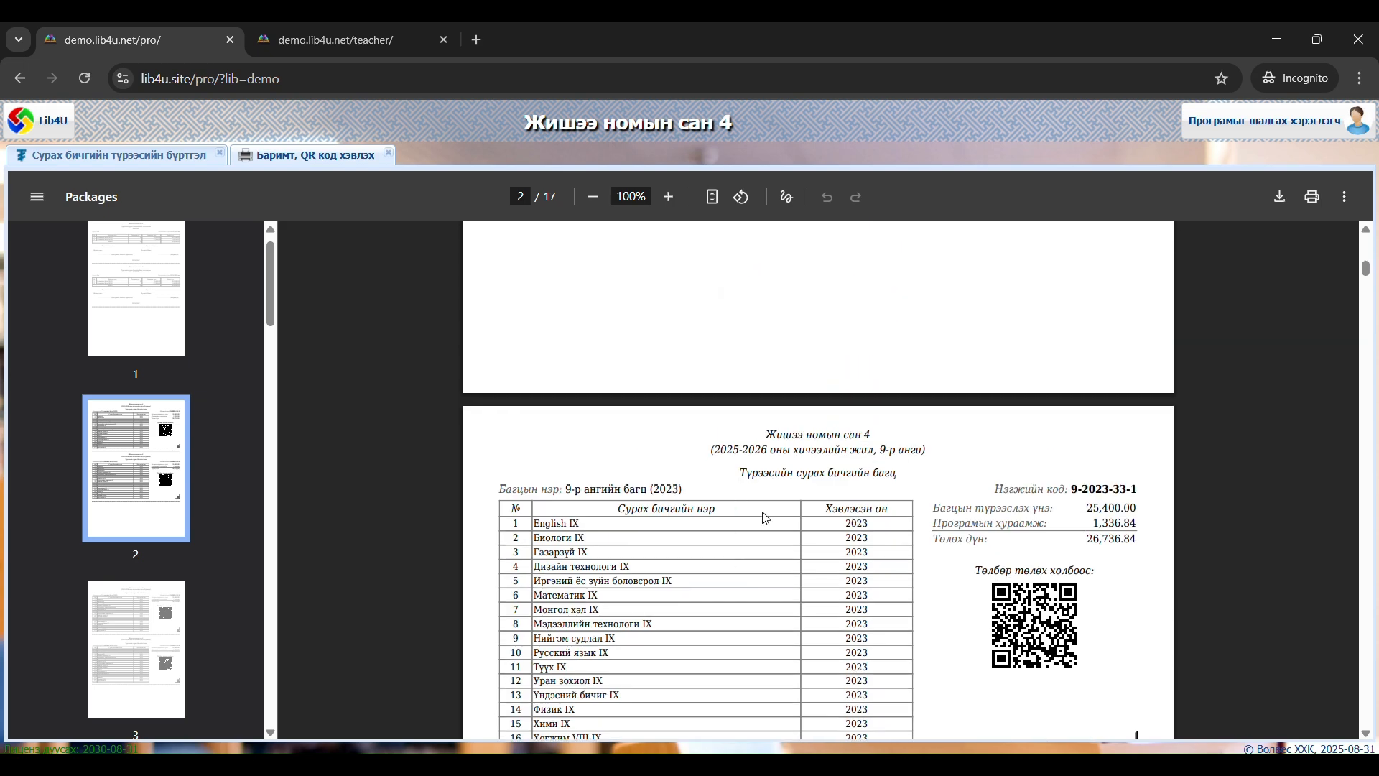
pyautogui.scroll(-14, 766, 519)
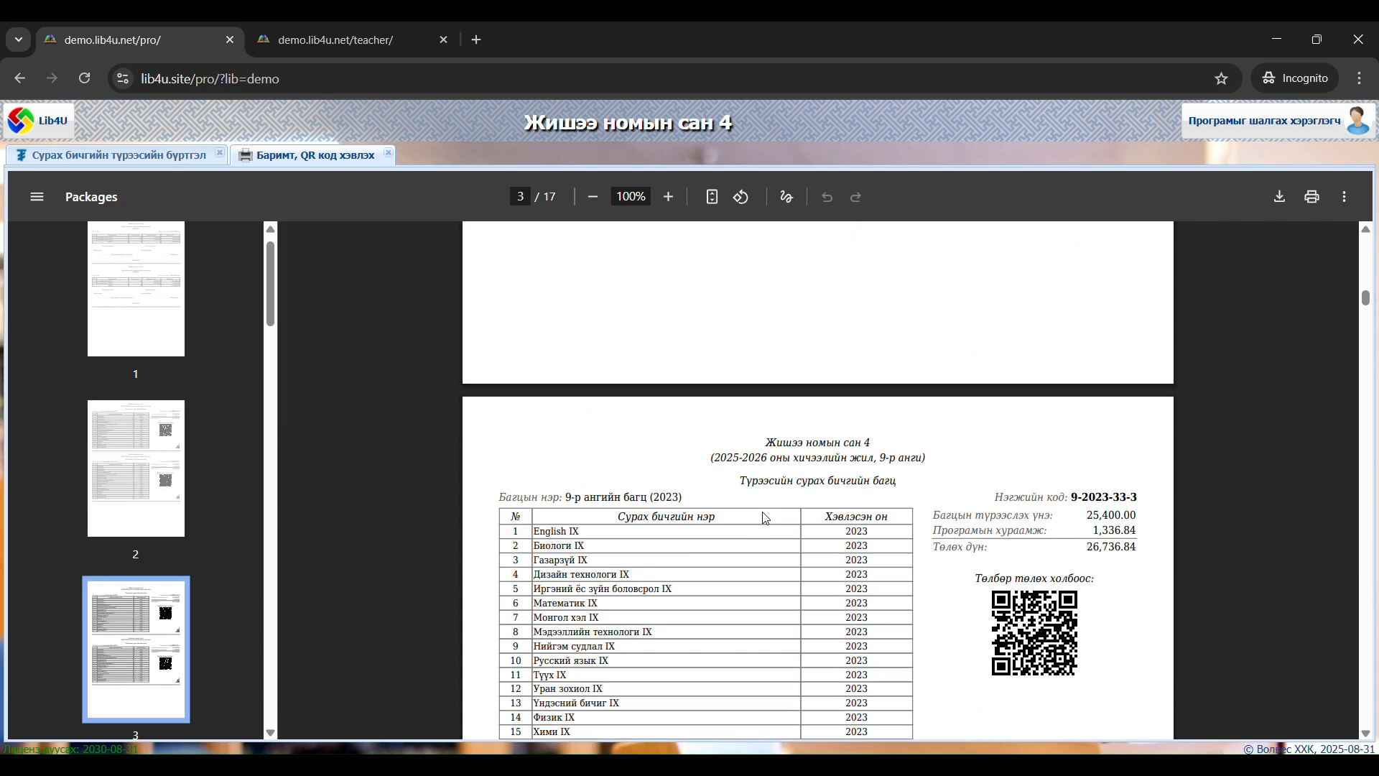
pyautogui.scroll(-9, 765, 519)
# Review the 9-р ангийн багц (2024) sheets on page 17 of the printout and look back through the preceding bundle sheets
pyautogui.moveTo(1365, 321); pyautogui.dragTo(1378, 740)
pyautogui.scroll(4, 1025, 574)
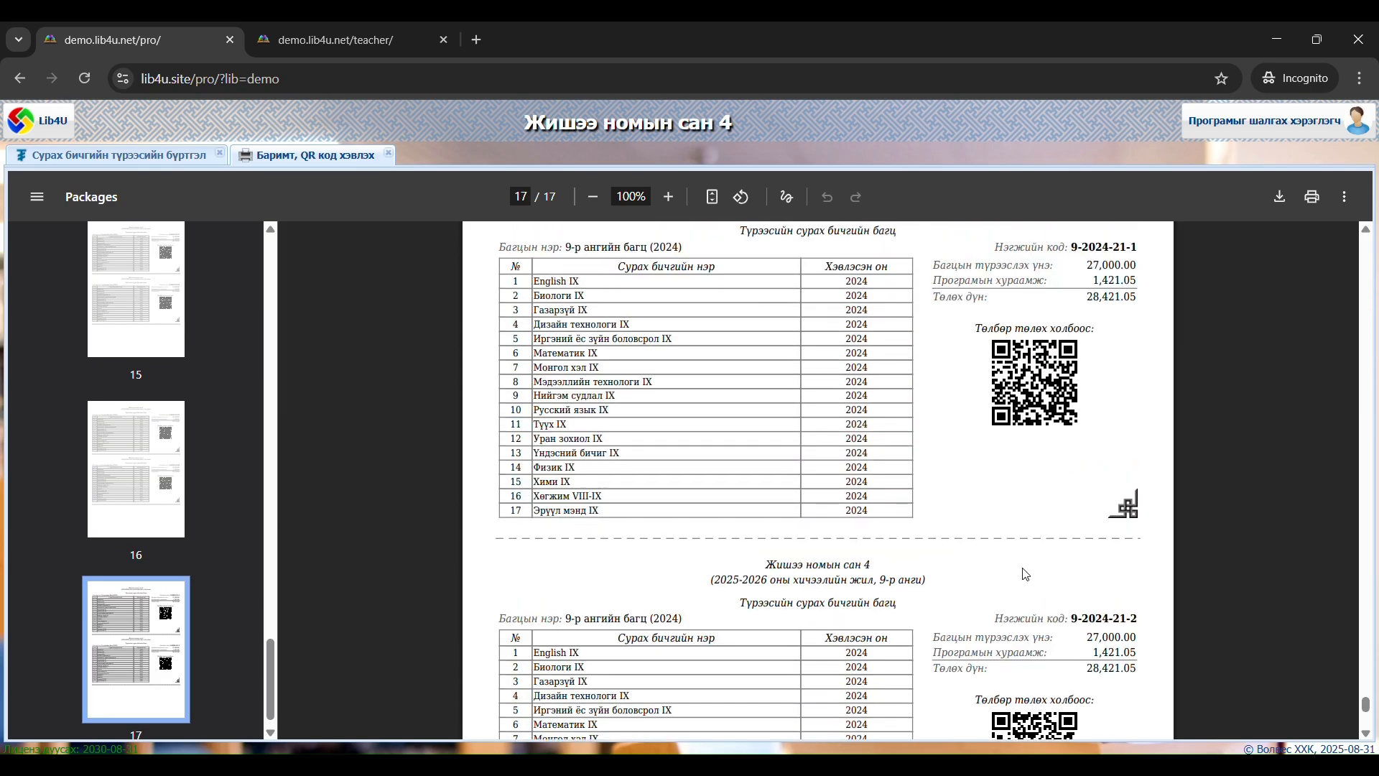
pyautogui.scroll(4, 1025, 574)
pyautogui.scroll(-4, 950, 494)
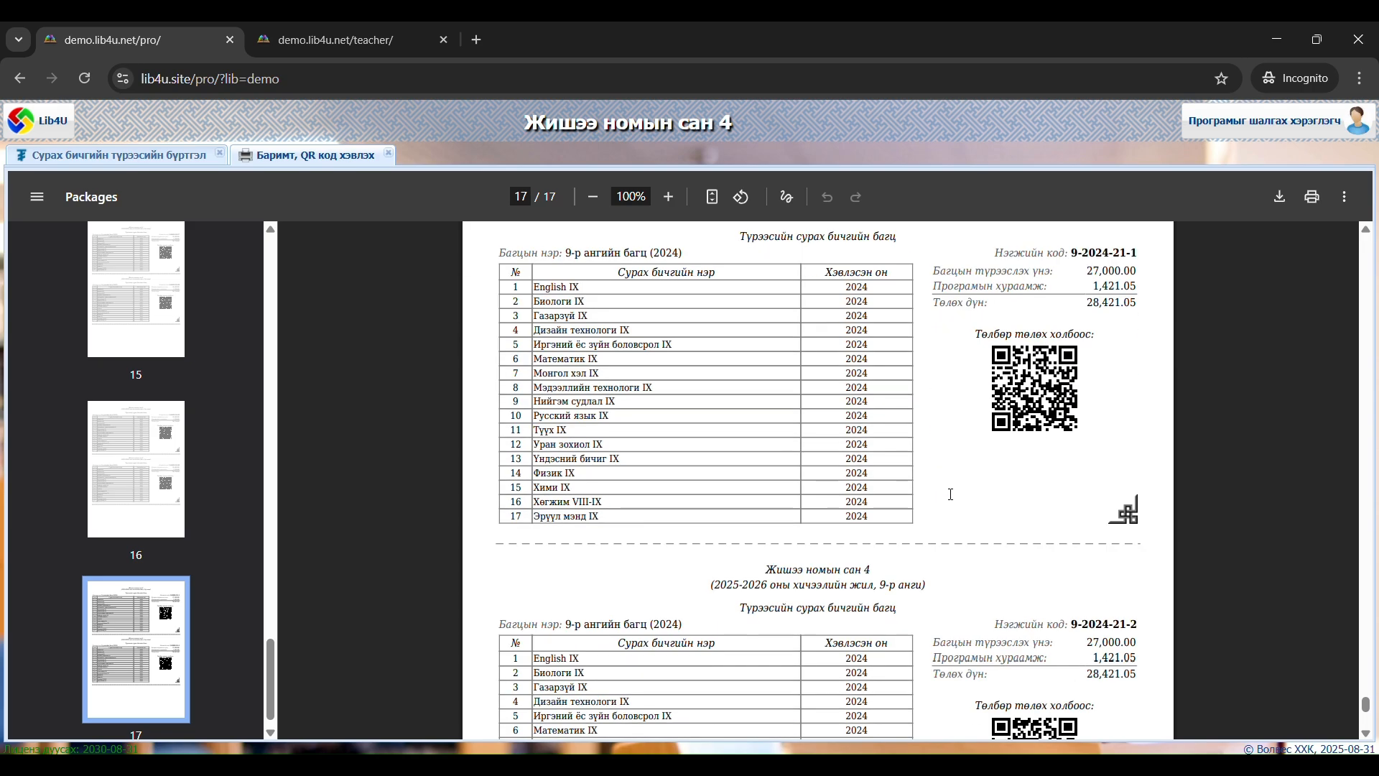
pyautogui.scroll(7, 950, 494)
pyautogui.scroll(20, 950, 494)
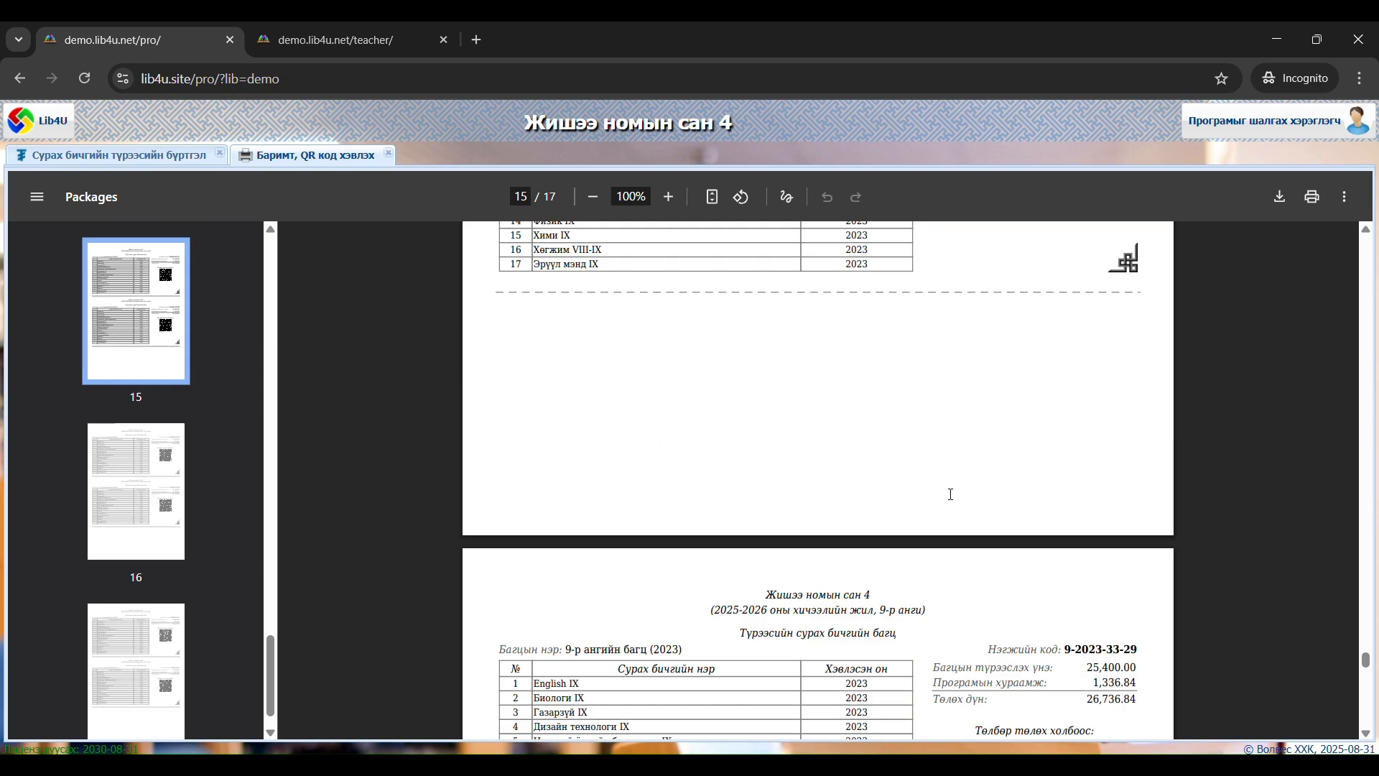
pyautogui.scroll(20, 946, 491)
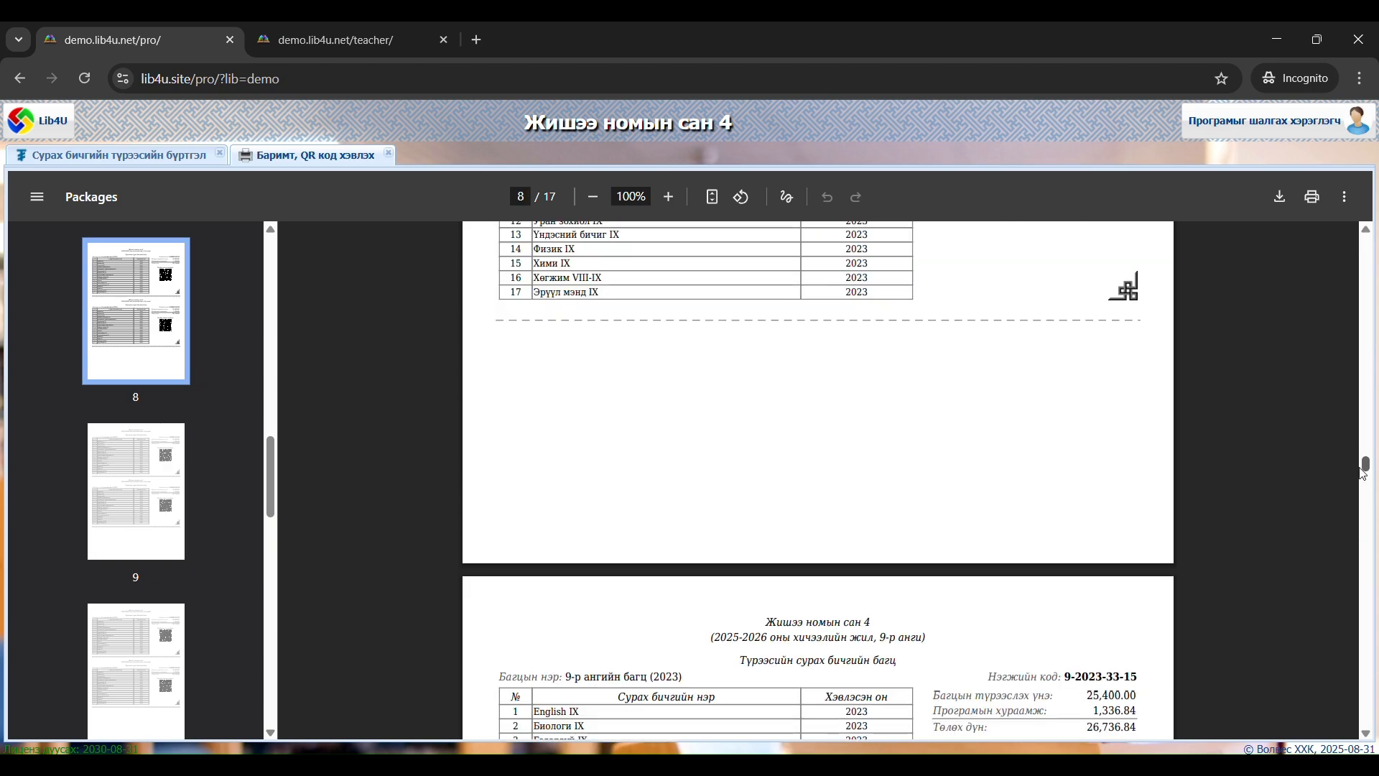
# Recheck the receipt and first bundle sheet at the start of the printout, and return to group 9а in the textbook rental register
pyautogui.moveTo(1366, 465); pyautogui.dragTo(1373, 248)
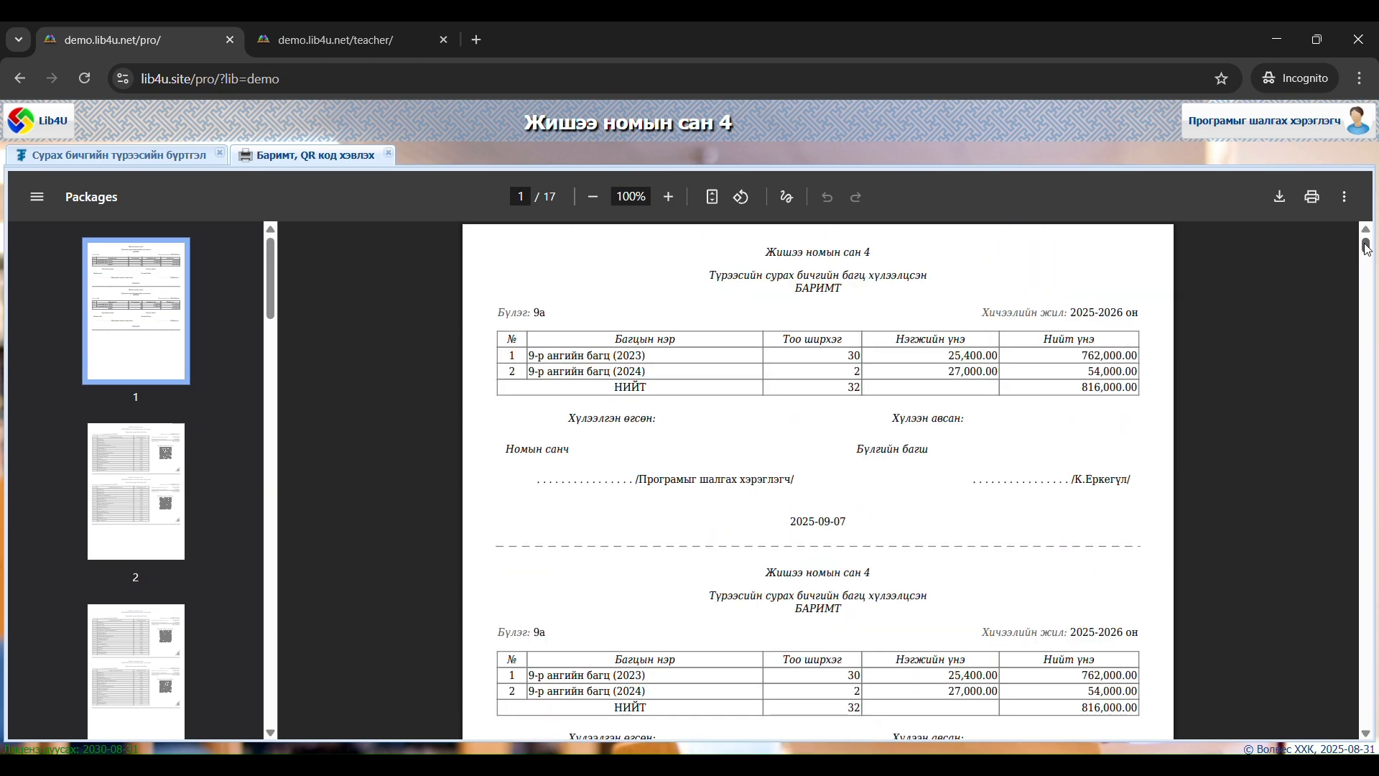
pyautogui.scroll(-8, 933, 391)
pyautogui.scroll(6, 933, 391)
pyautogui.scroll(-8, 933, 391)
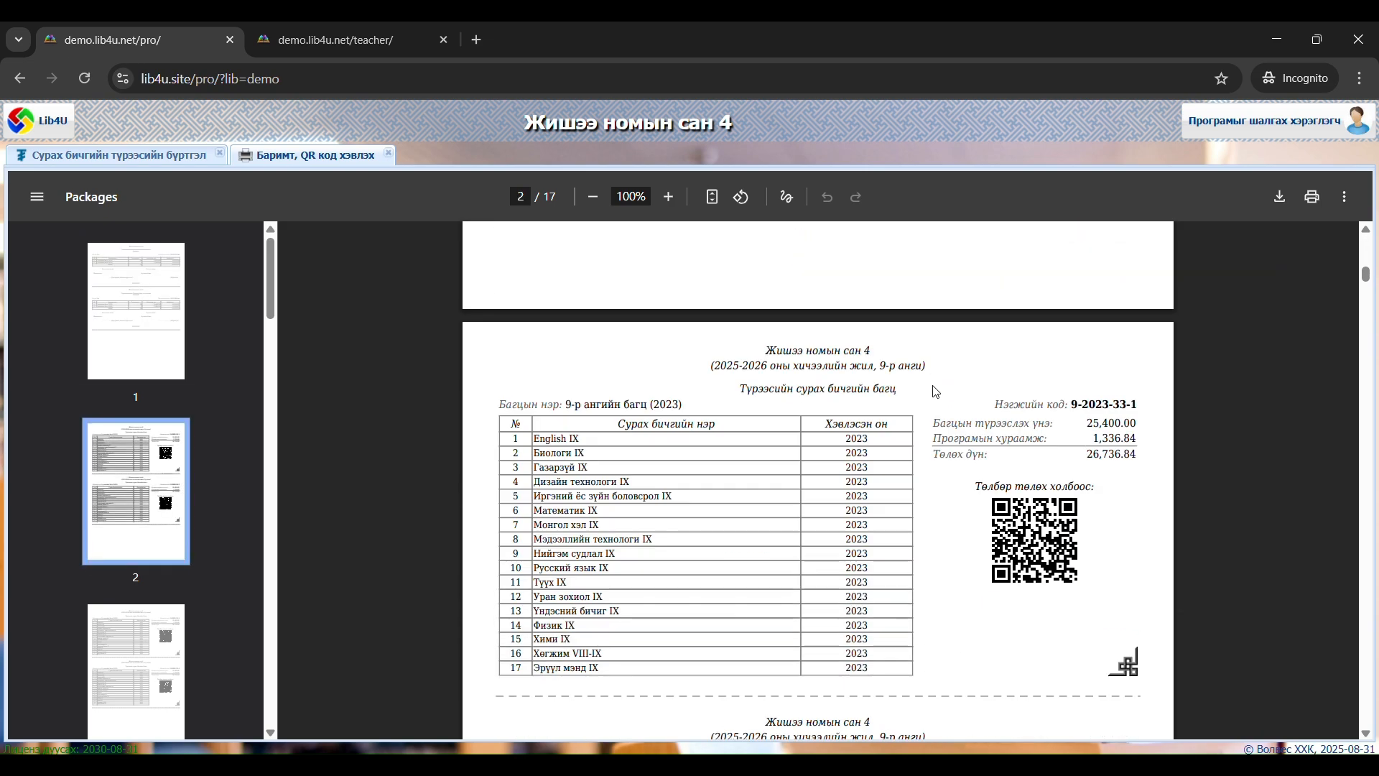
pyautogui.click(868, 390)
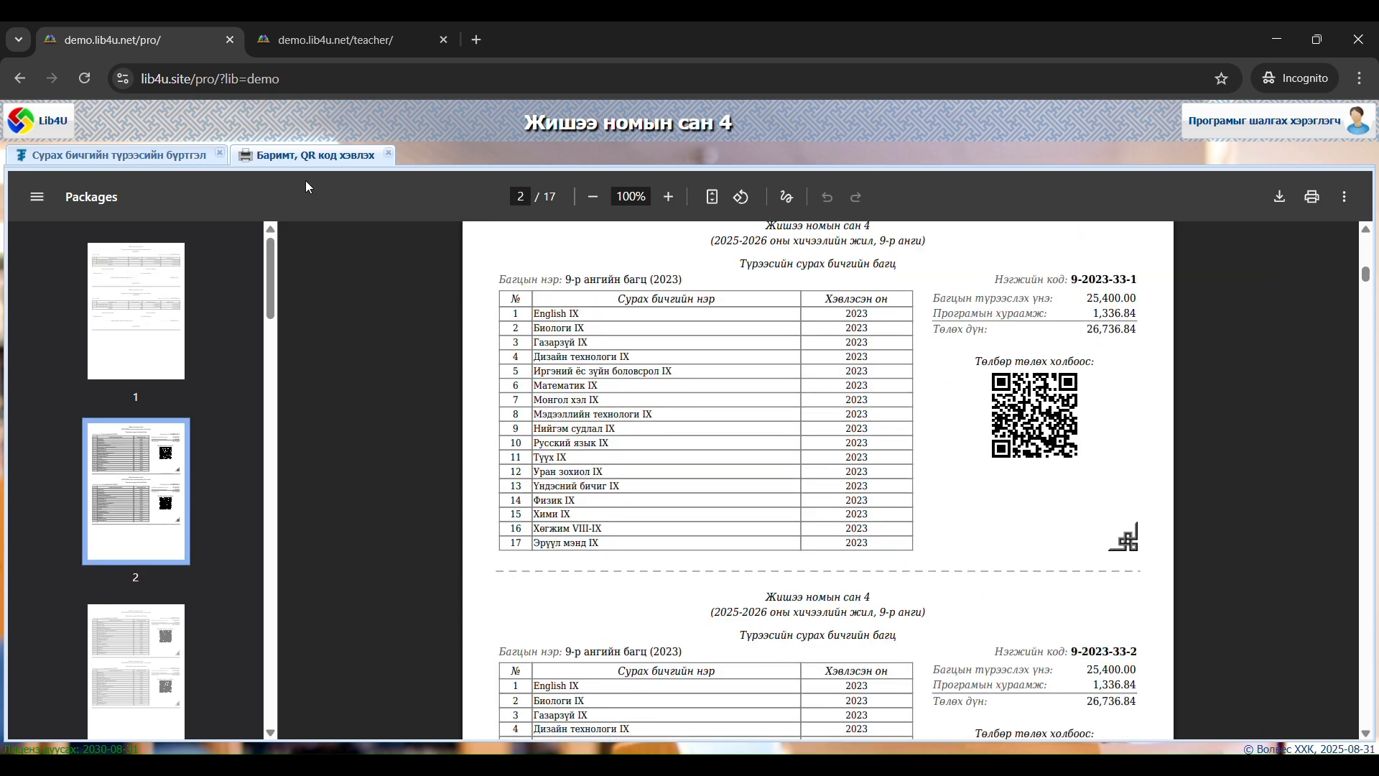
pyautogui.click(181, 159)
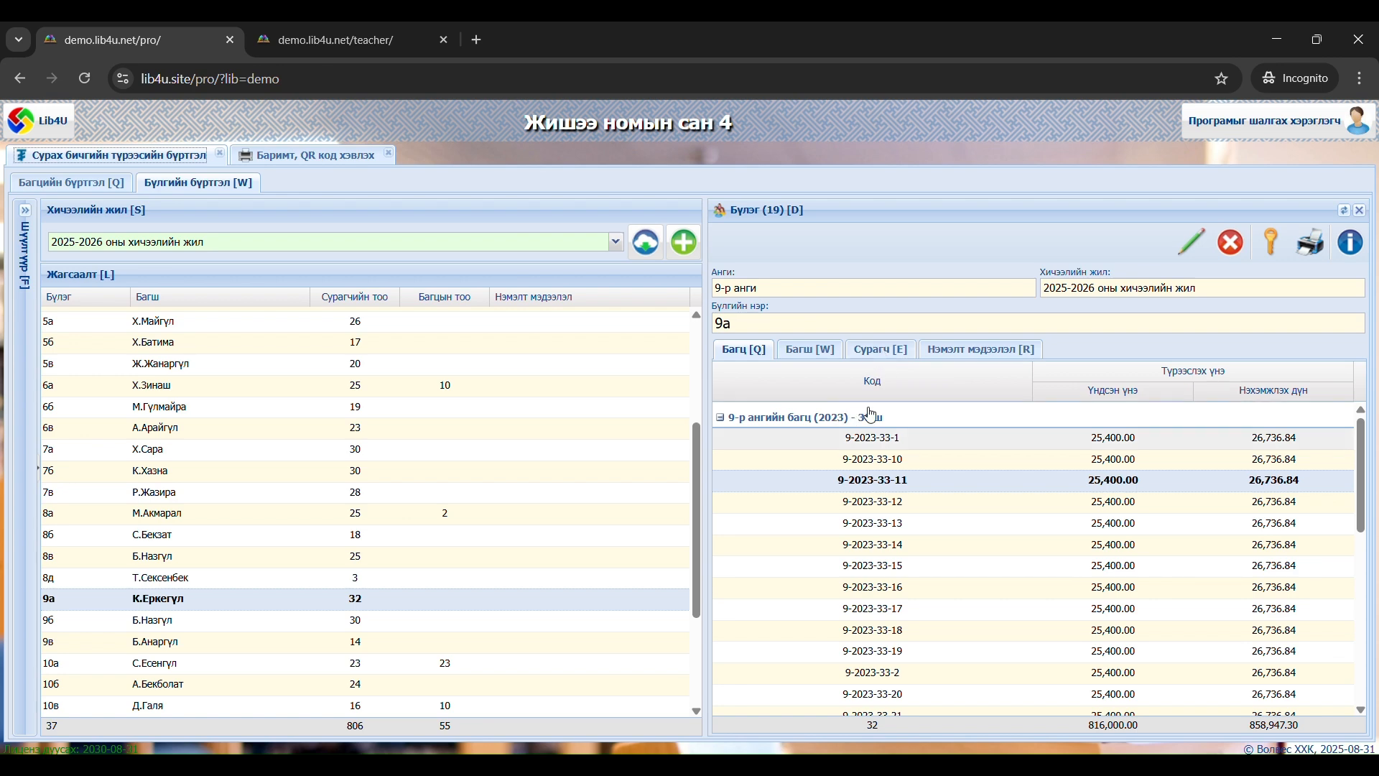
# Issue textbook bundle 9-2023-33-1 to the first student in group 9а's student list and save it
pyautogui.click(882, 350)
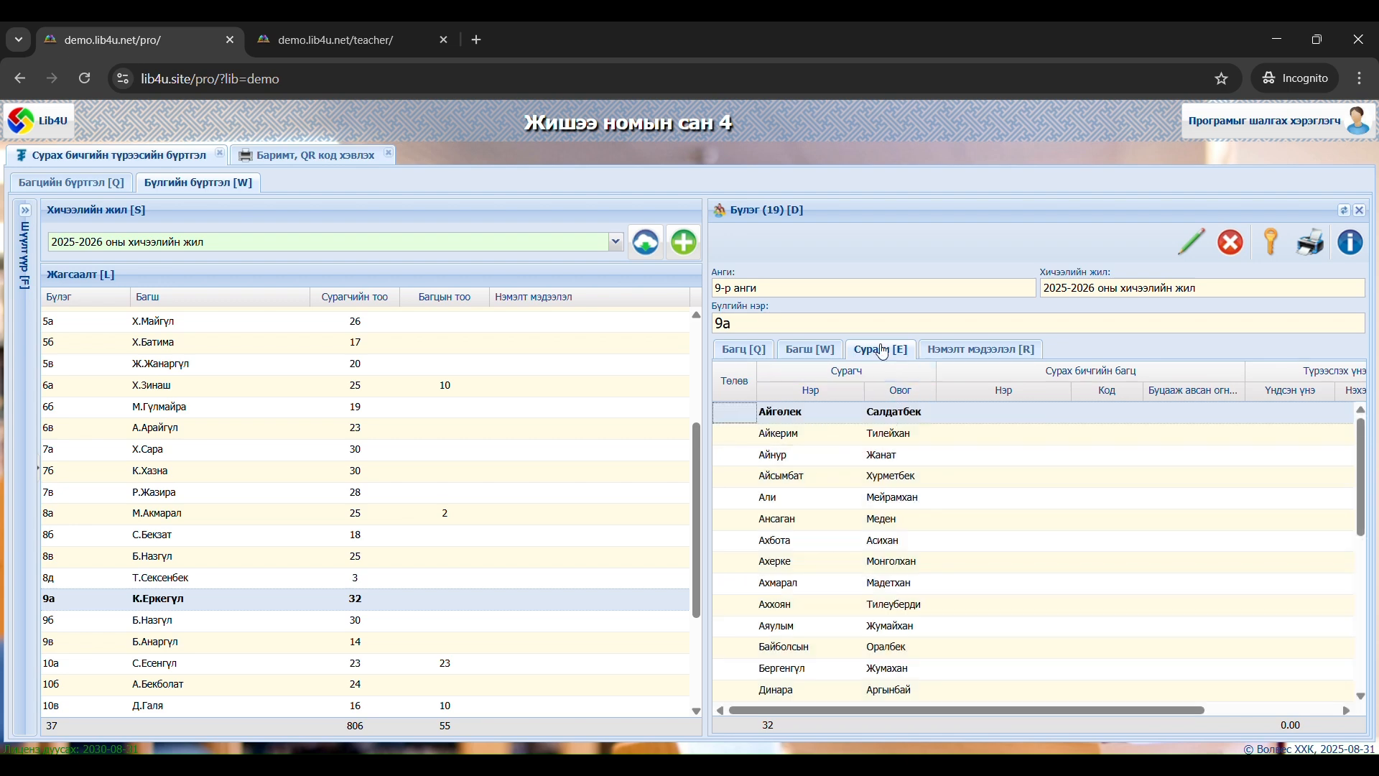
pyautogui.rightClick(913, 415)
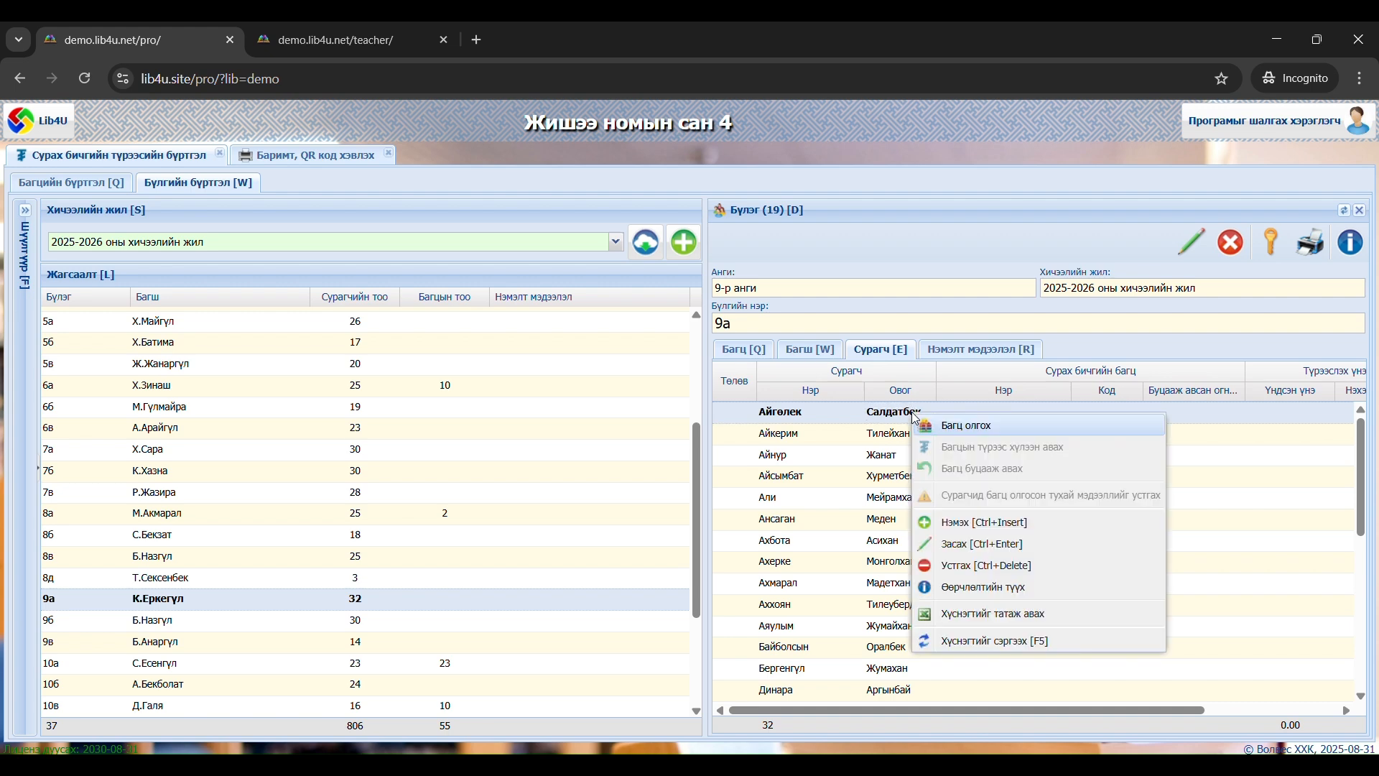
pyautogui.click(954, 426)
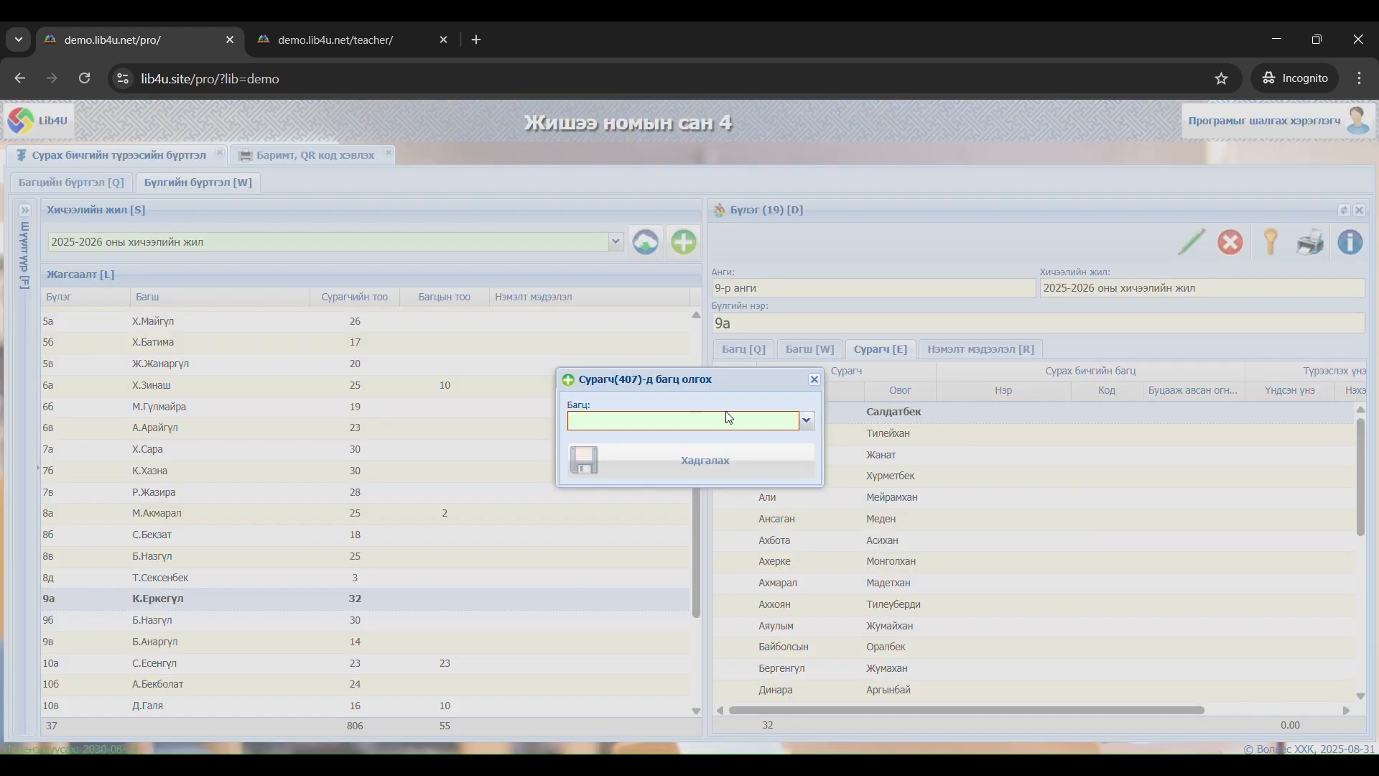
pyautogui.moveTo(711, 379); pyautogui.dragTo(618, 385)
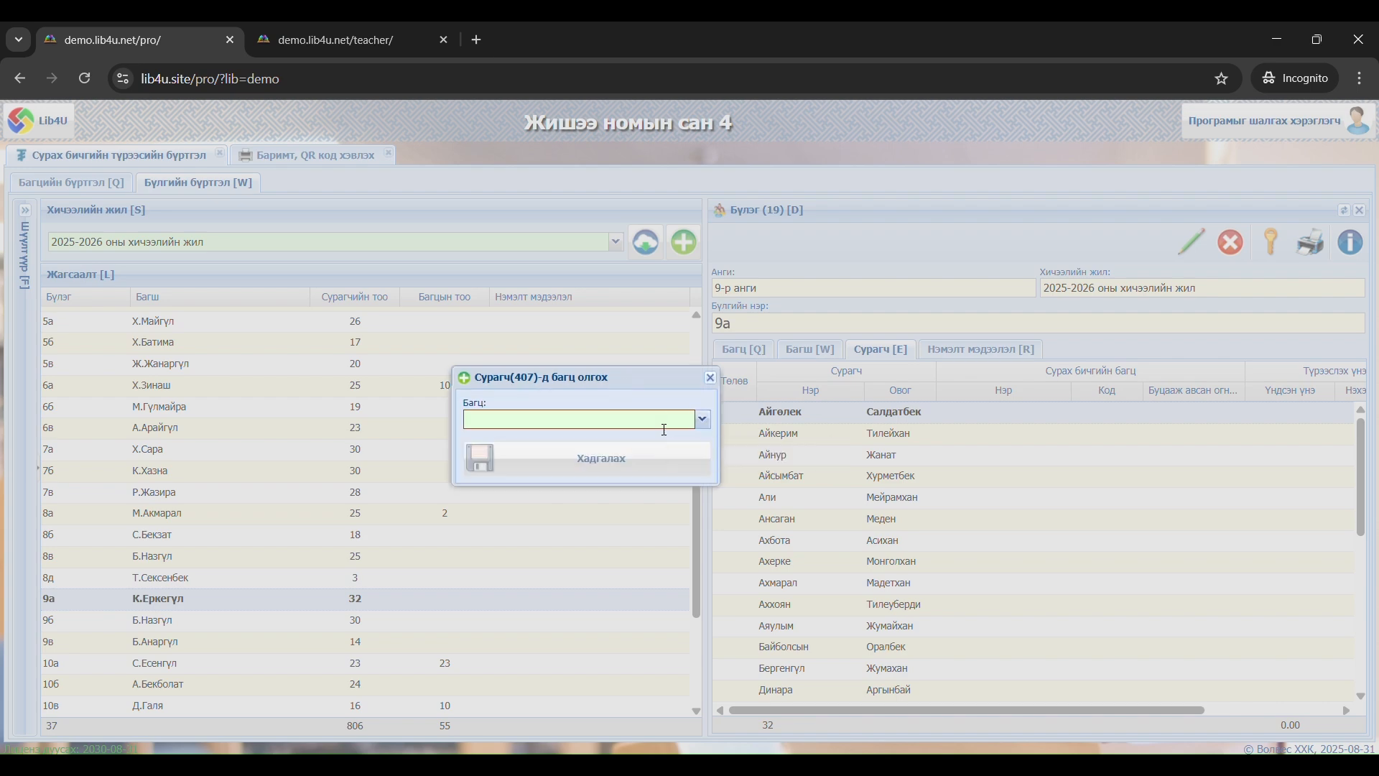
pyautogui.click(664, 429)
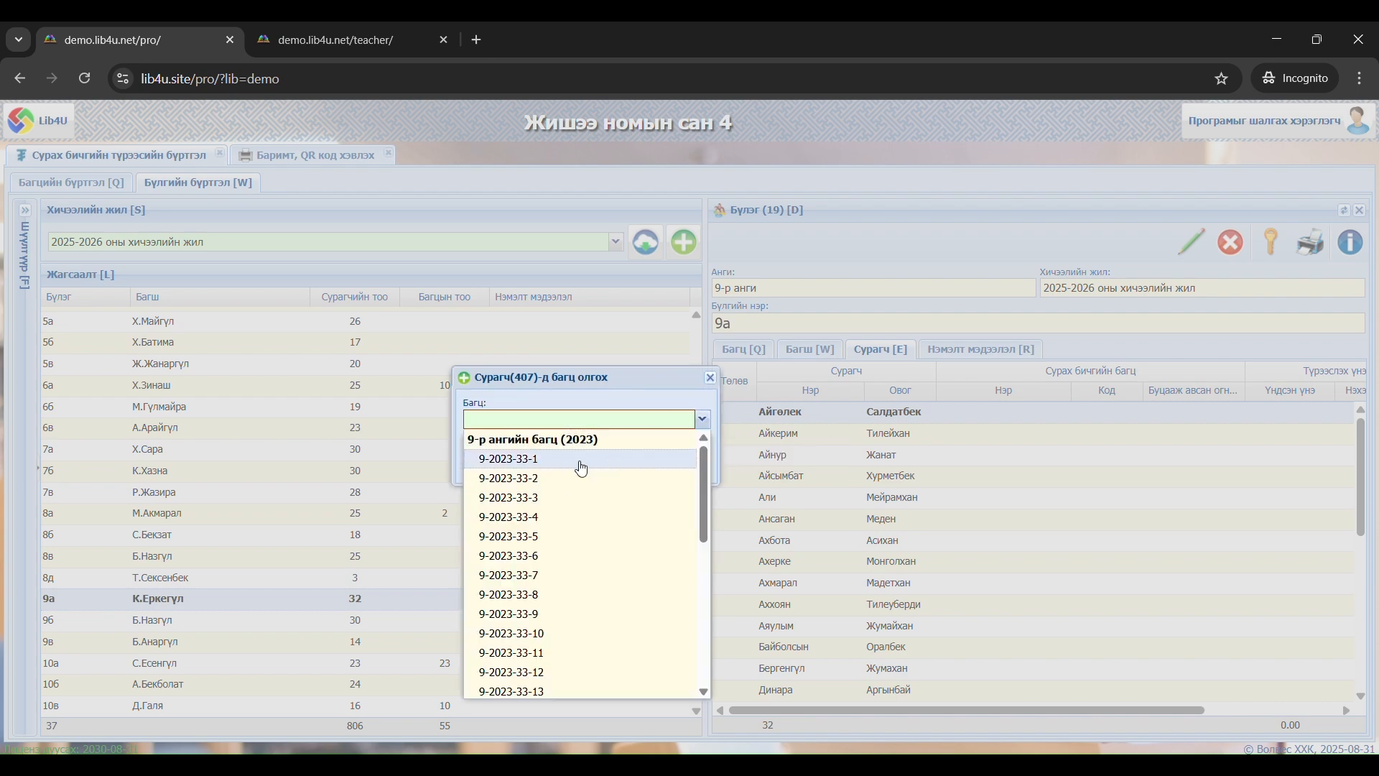
pyautogui.click(582, 459)
pyautogui.click(645, 463)
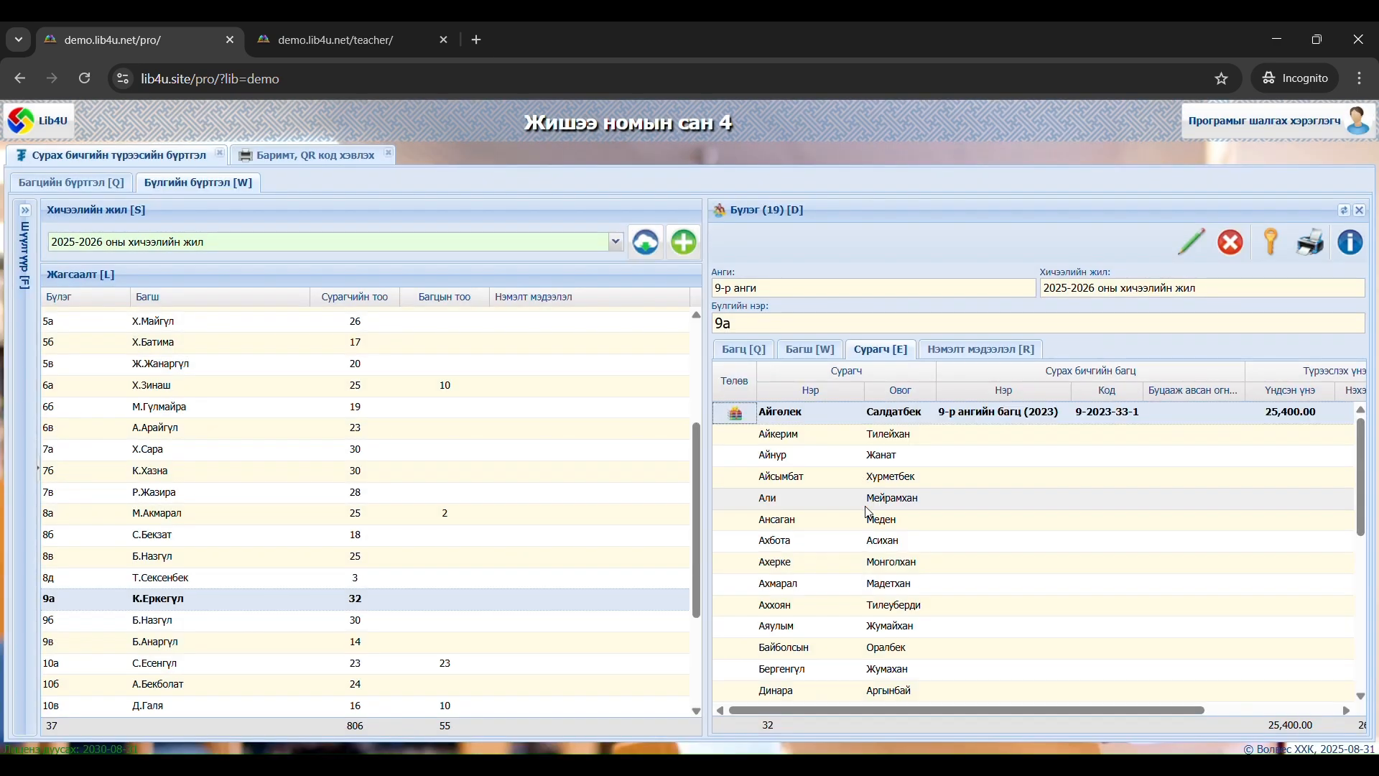
# Issue textbook bundle 9-2023-33-2 to the second student in group 9а and save it
pyautogui.rightClick(910, 431)
pyautogui.click(941, 440)
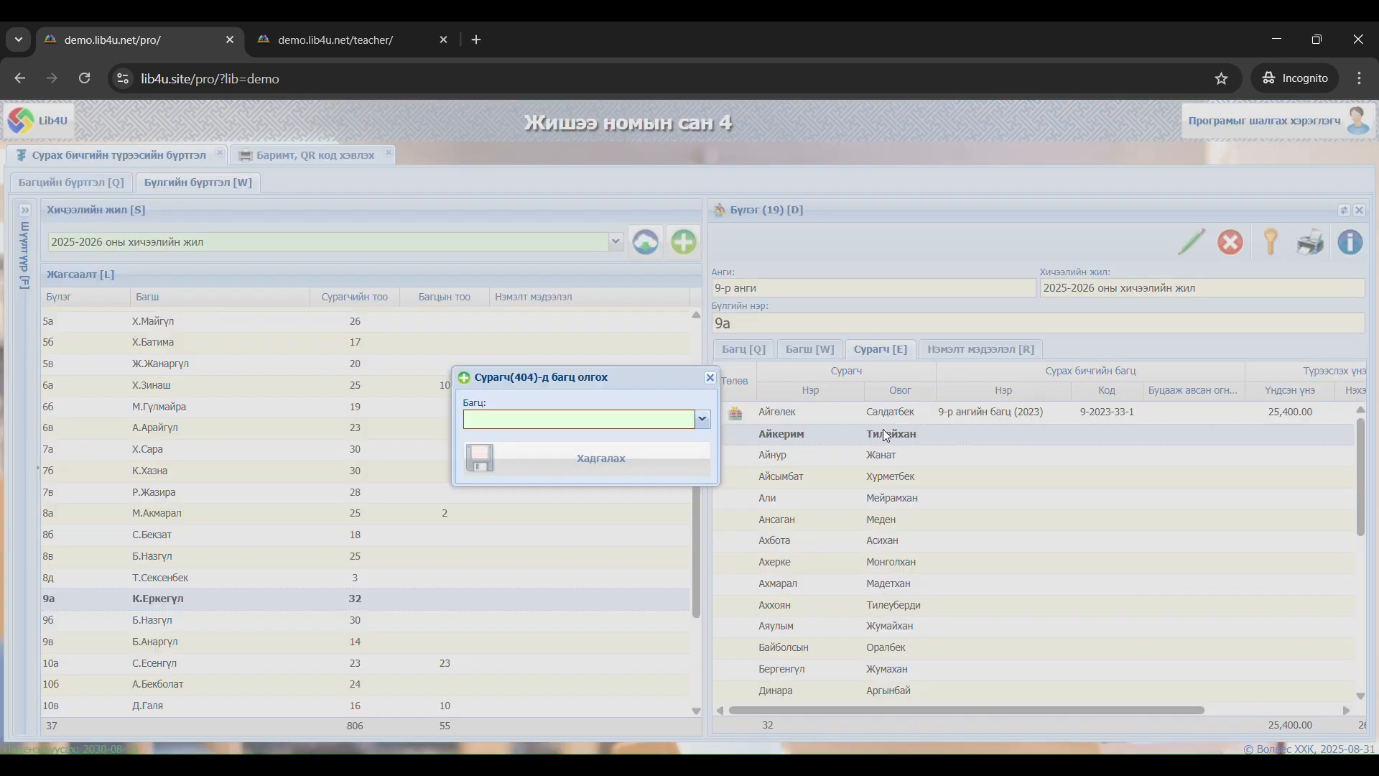
pyautogui.click(624, 420)
pyautogui.click(530, 459)
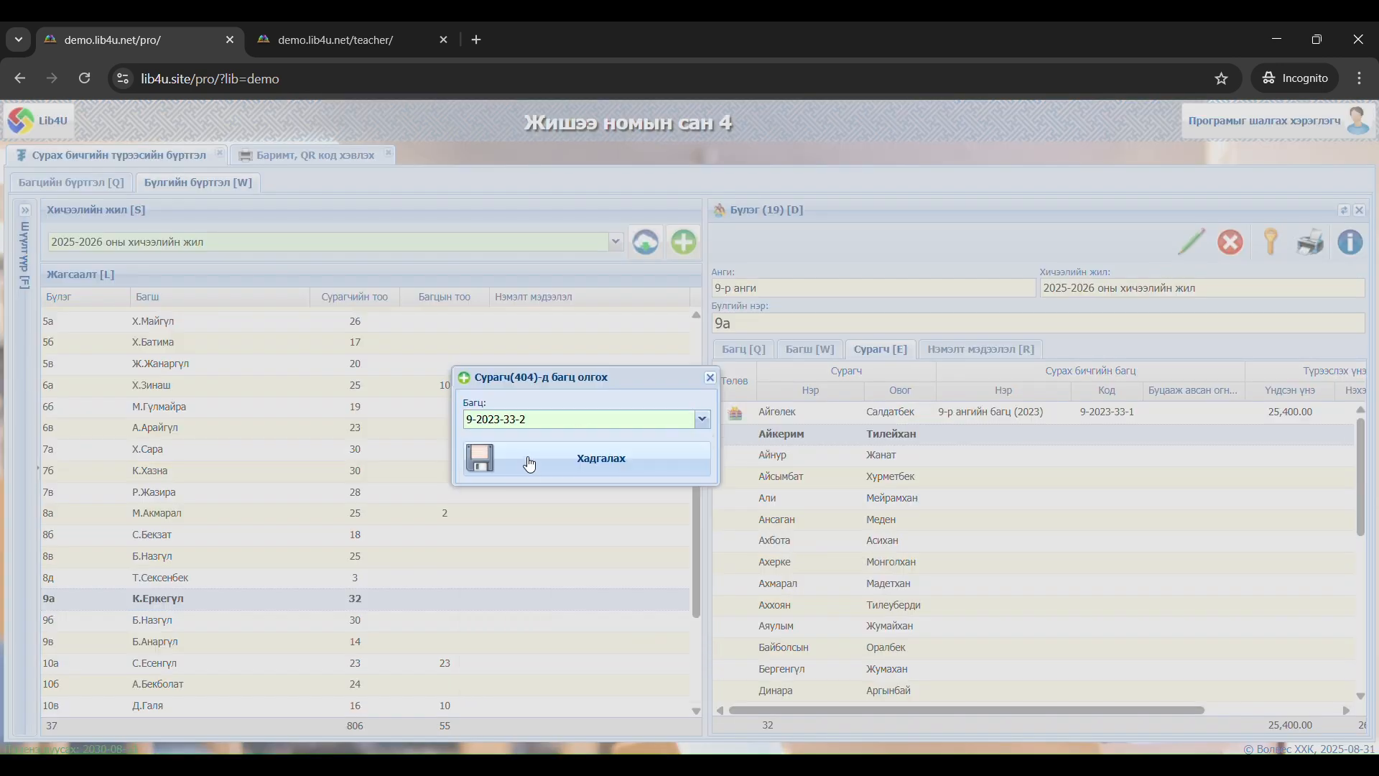
pyautogui.click(530, 464)
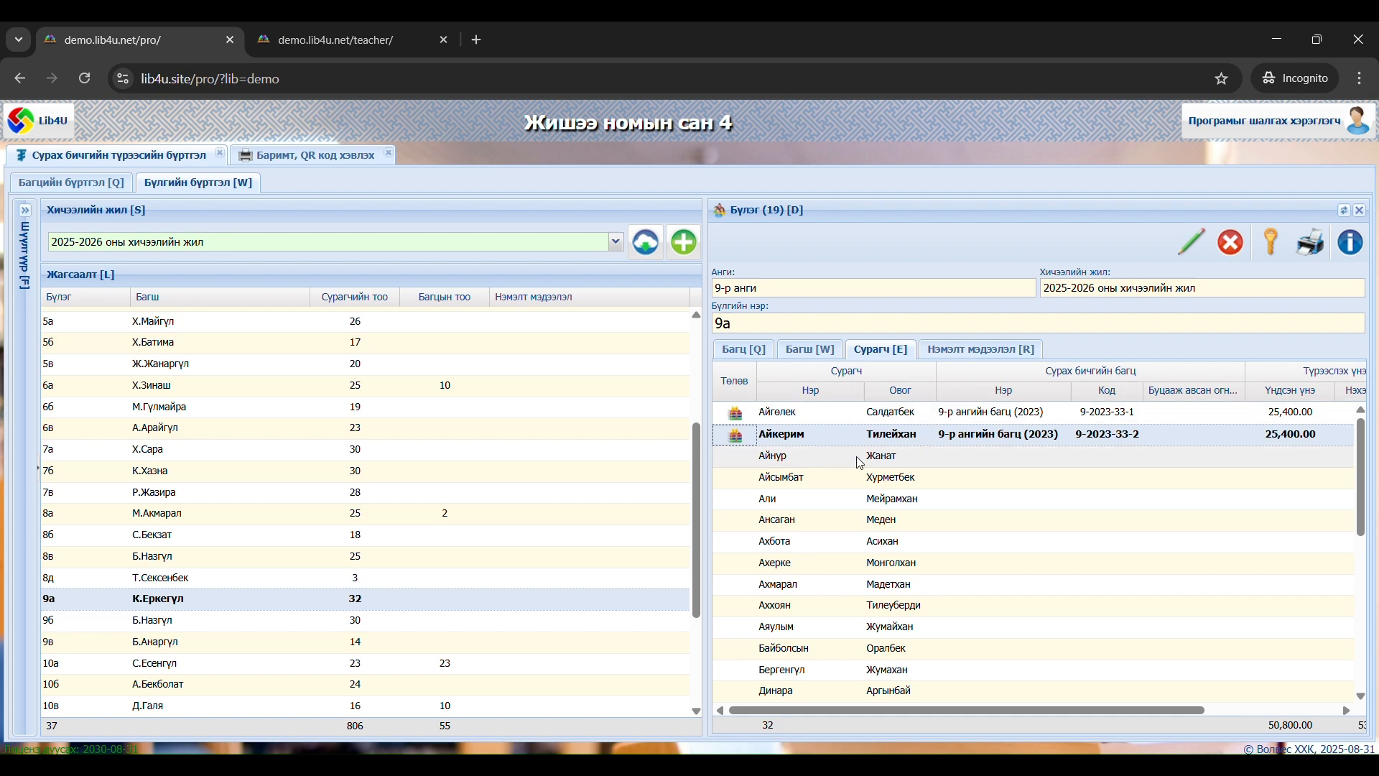
# Check group 9а's teacher details and bundle list, and assign the teacher a new password, entering and repeating it
pyautogui.click(811, 351)
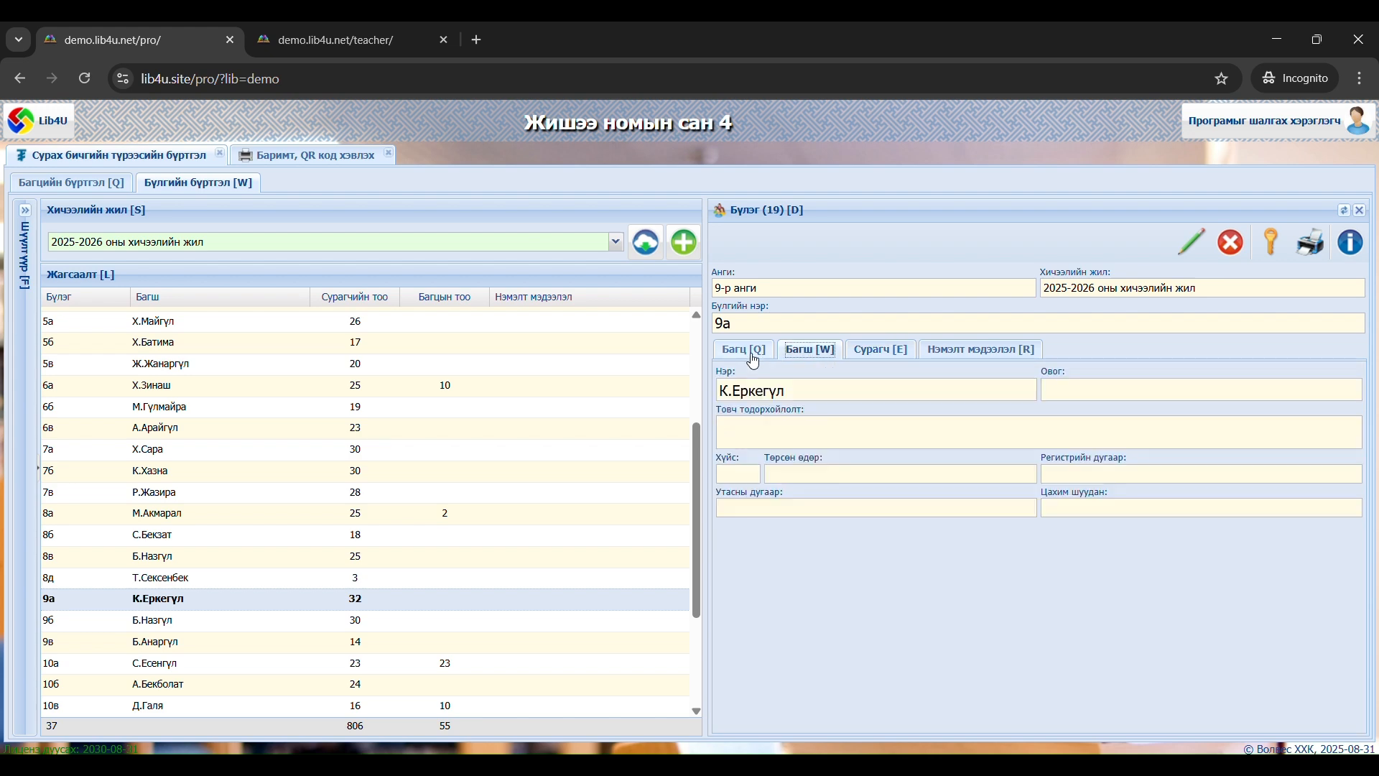
pyautogui.click(750, 352)
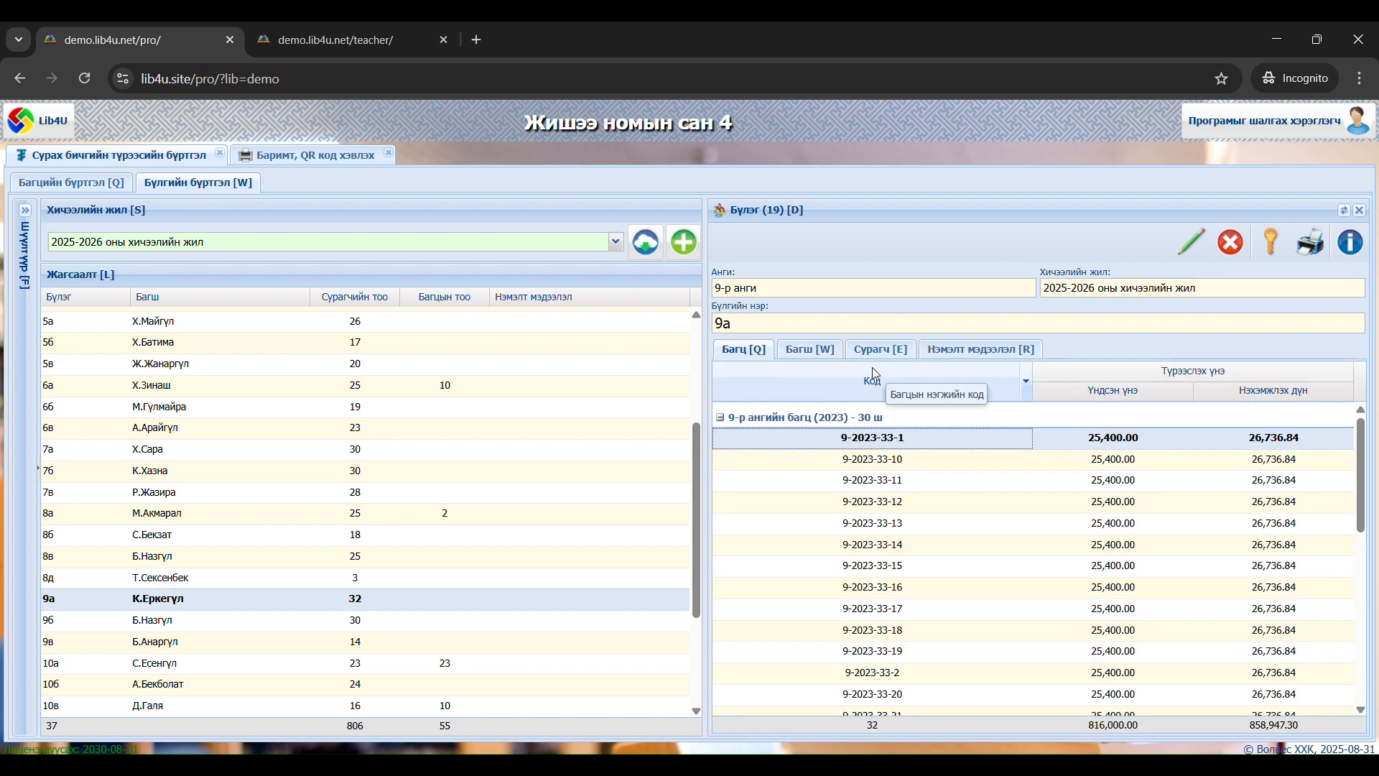
pyautogui.click(833, 356)
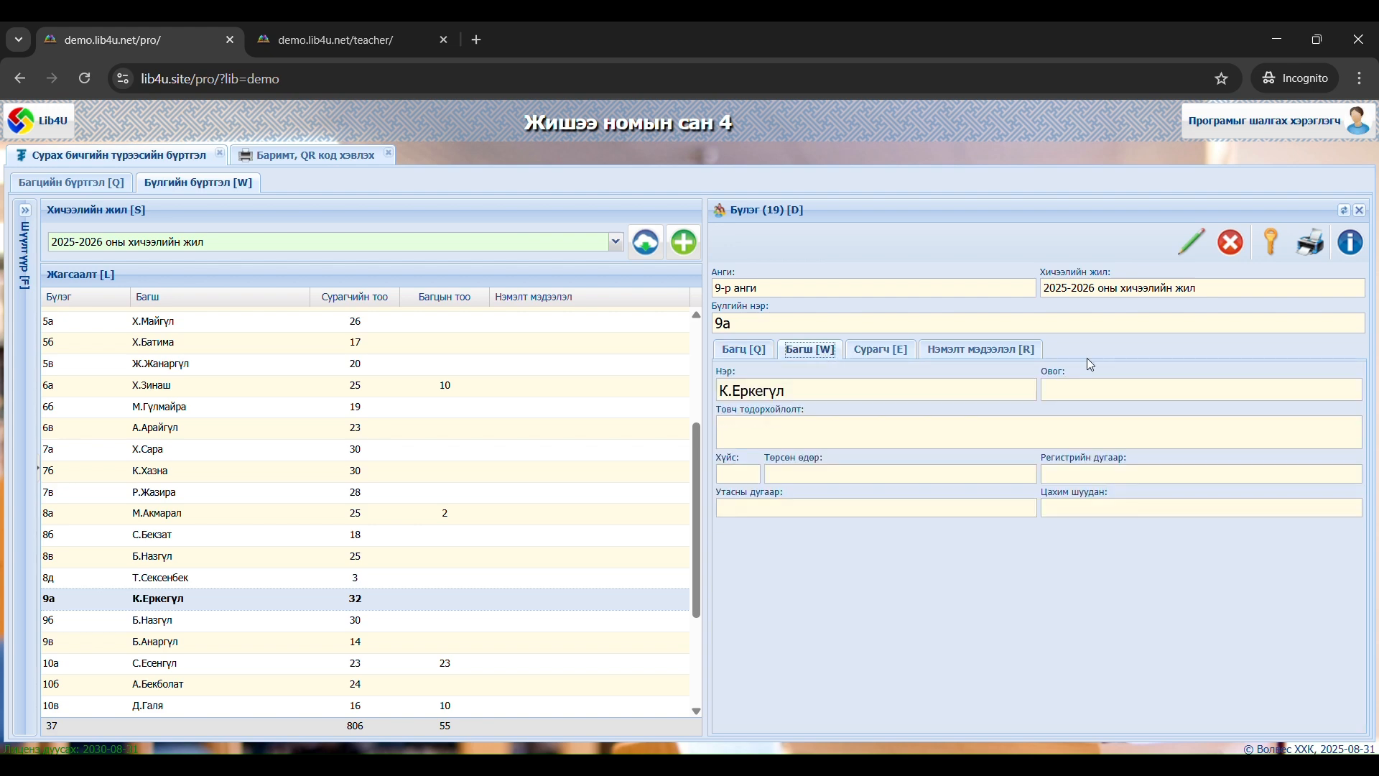
pyautogui.click(1282, 257)
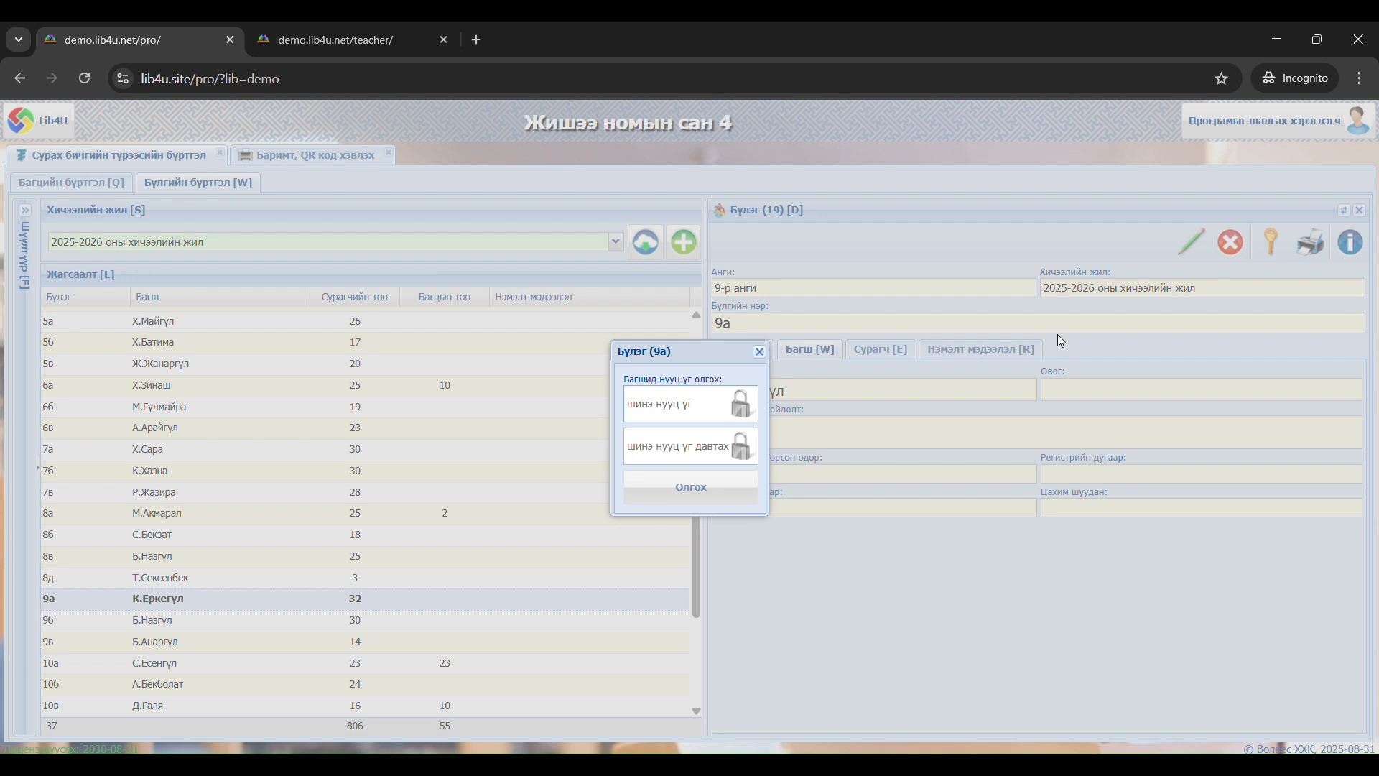
pyautogui.write('123')
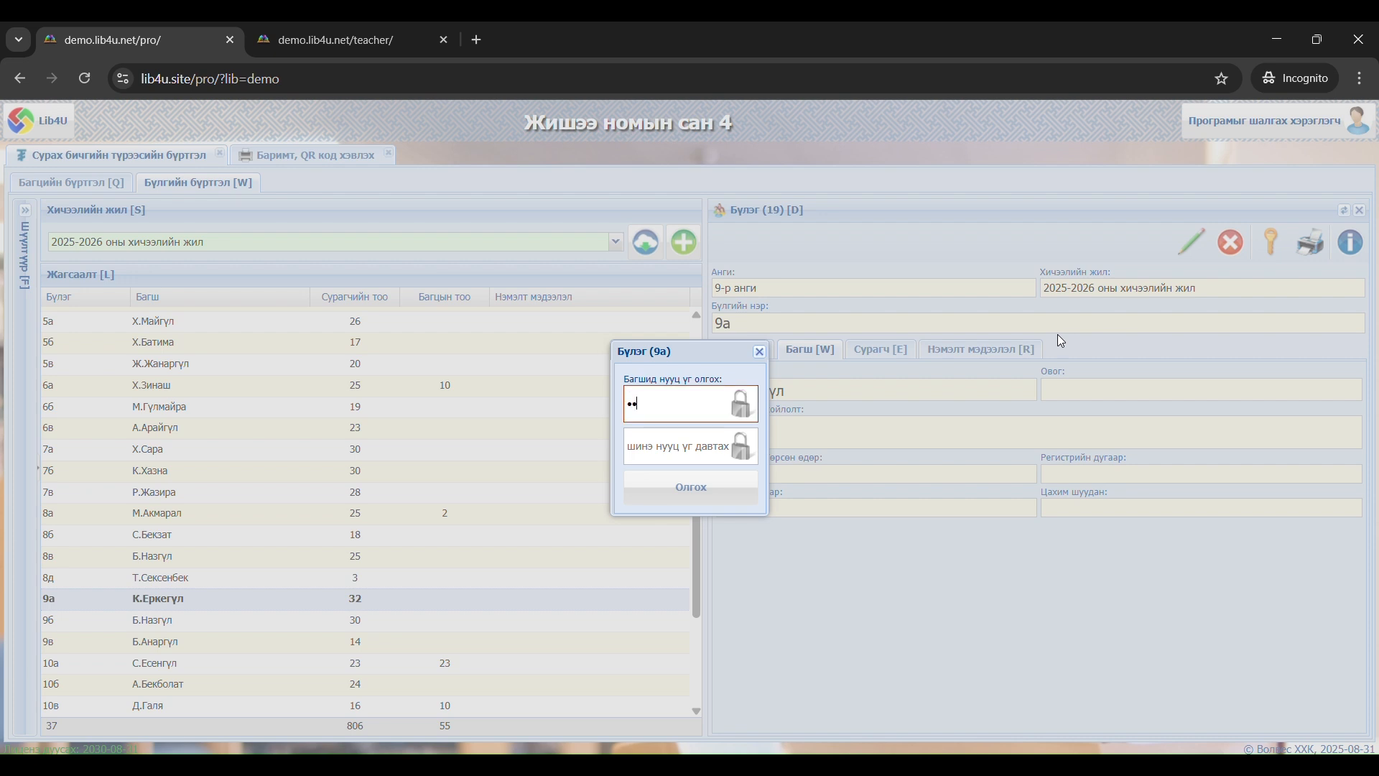
pyautogui.write('45678')
pyautogui.press('Tab')
pyautogui.write('1234')
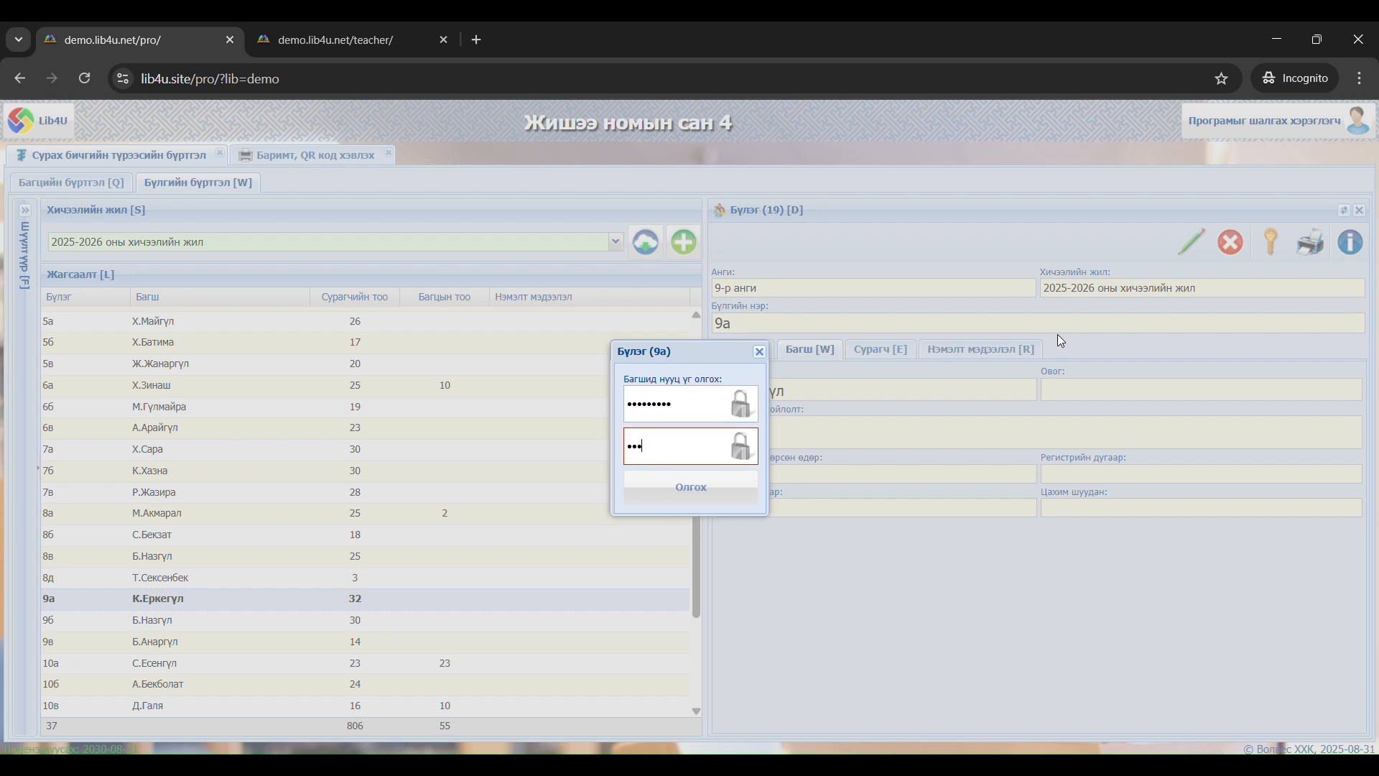
pyautogui.write('5678')
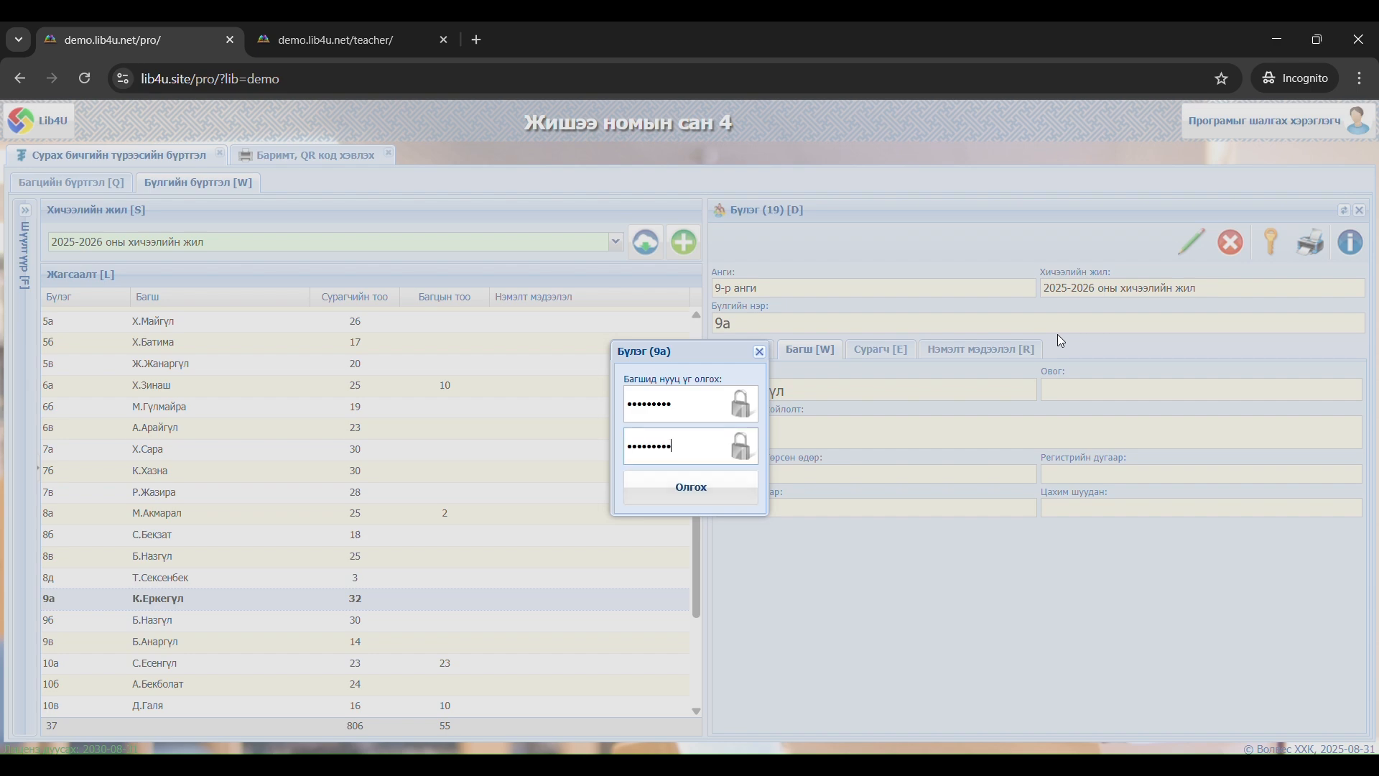
pyautogui.click(747, 488)
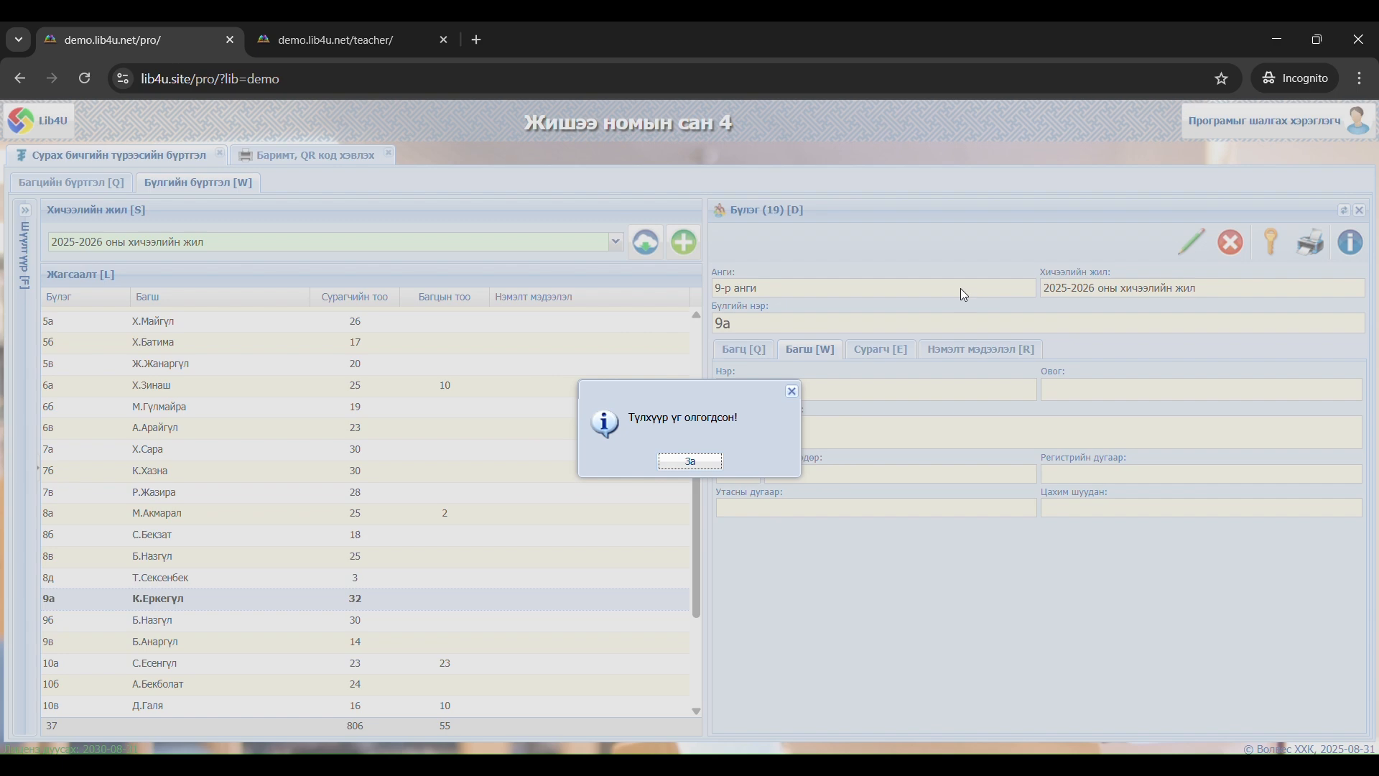
pyautogui.click(686, 462)
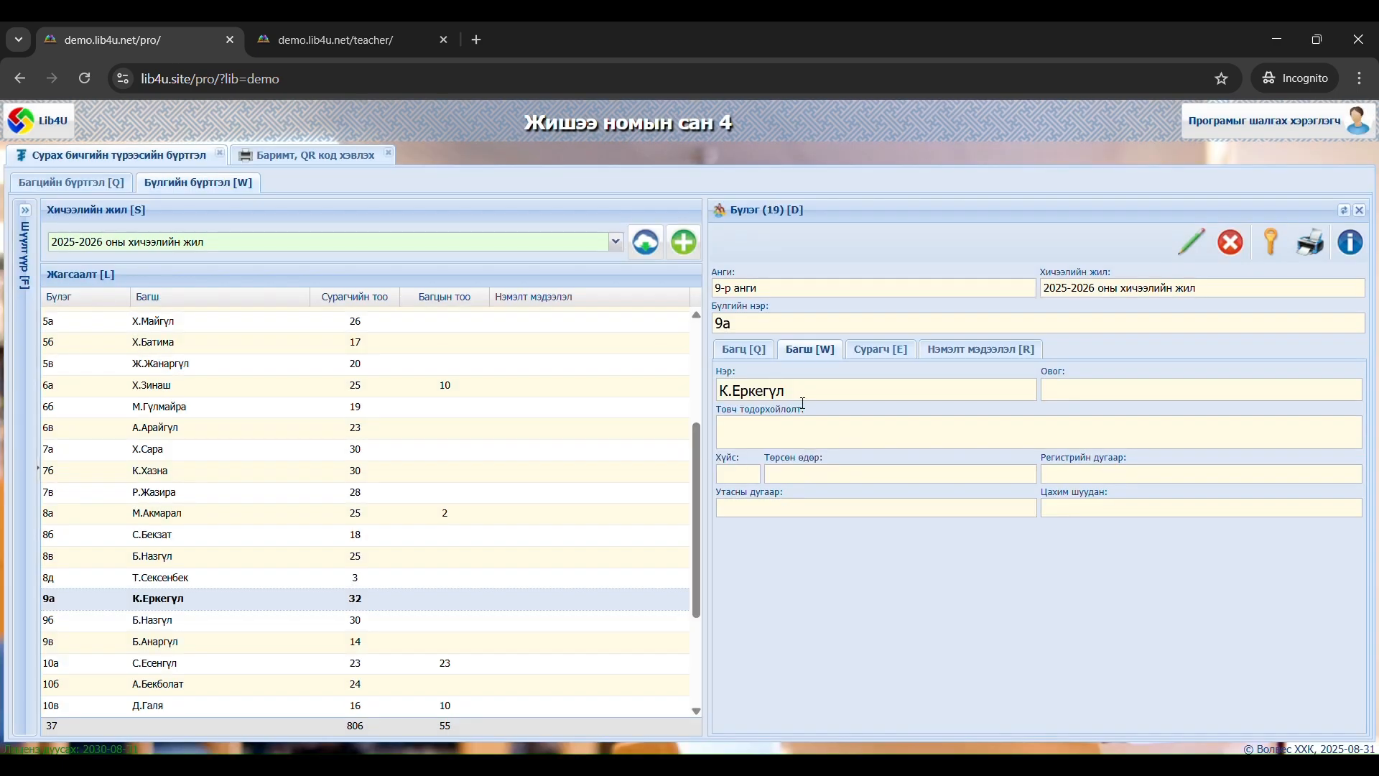
# Switch to the Lib4U teacher site and try to sign in with group name 9a and the teacher's password
pyautogui.click(371, 54)
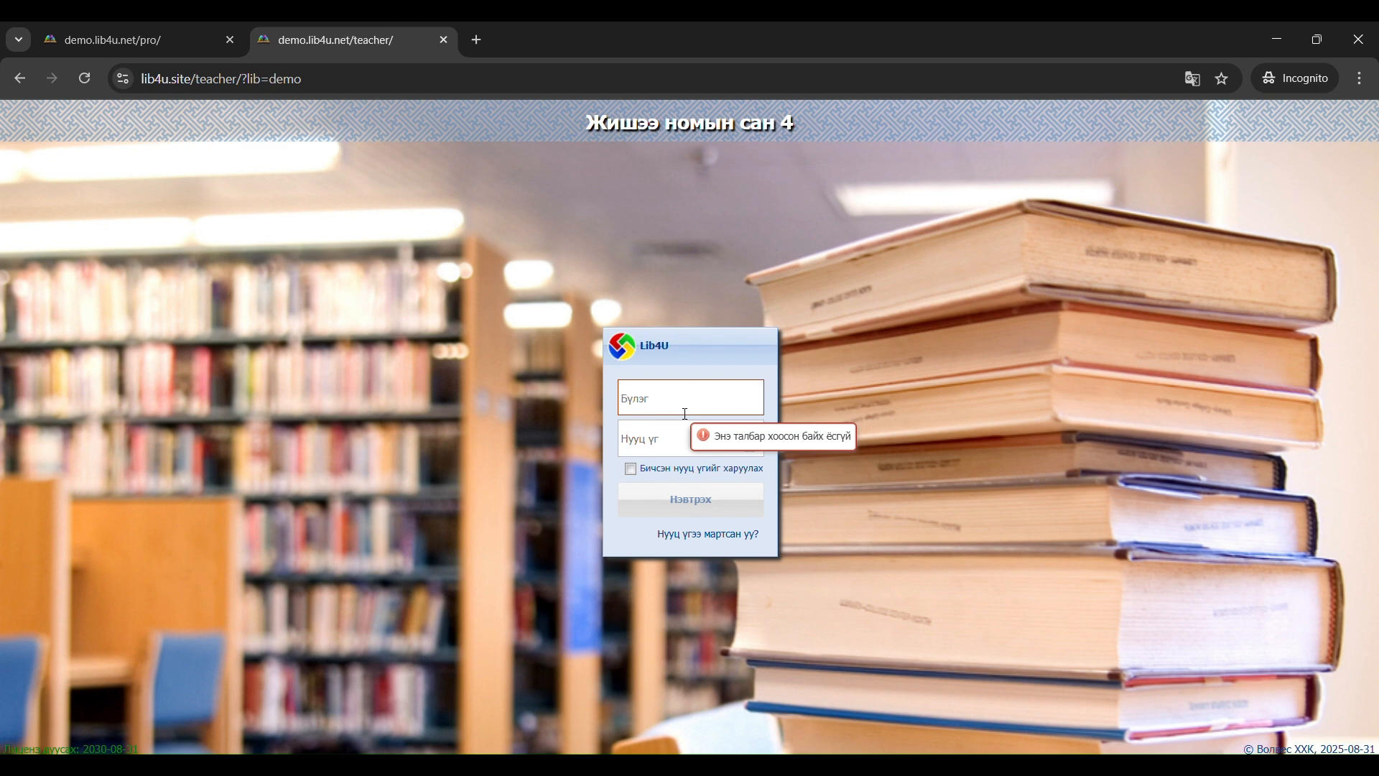
pyautogui.write('9a')
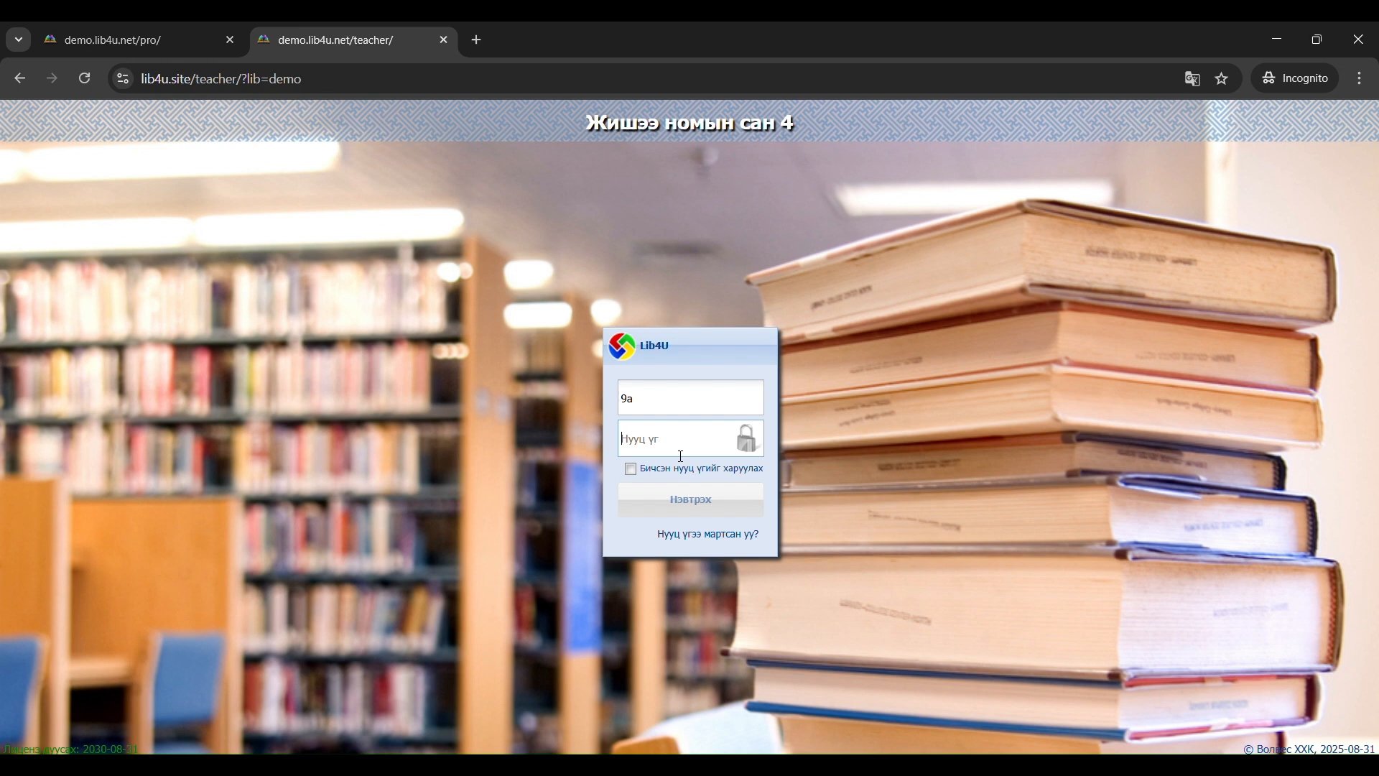
pyautogui.write('123456')
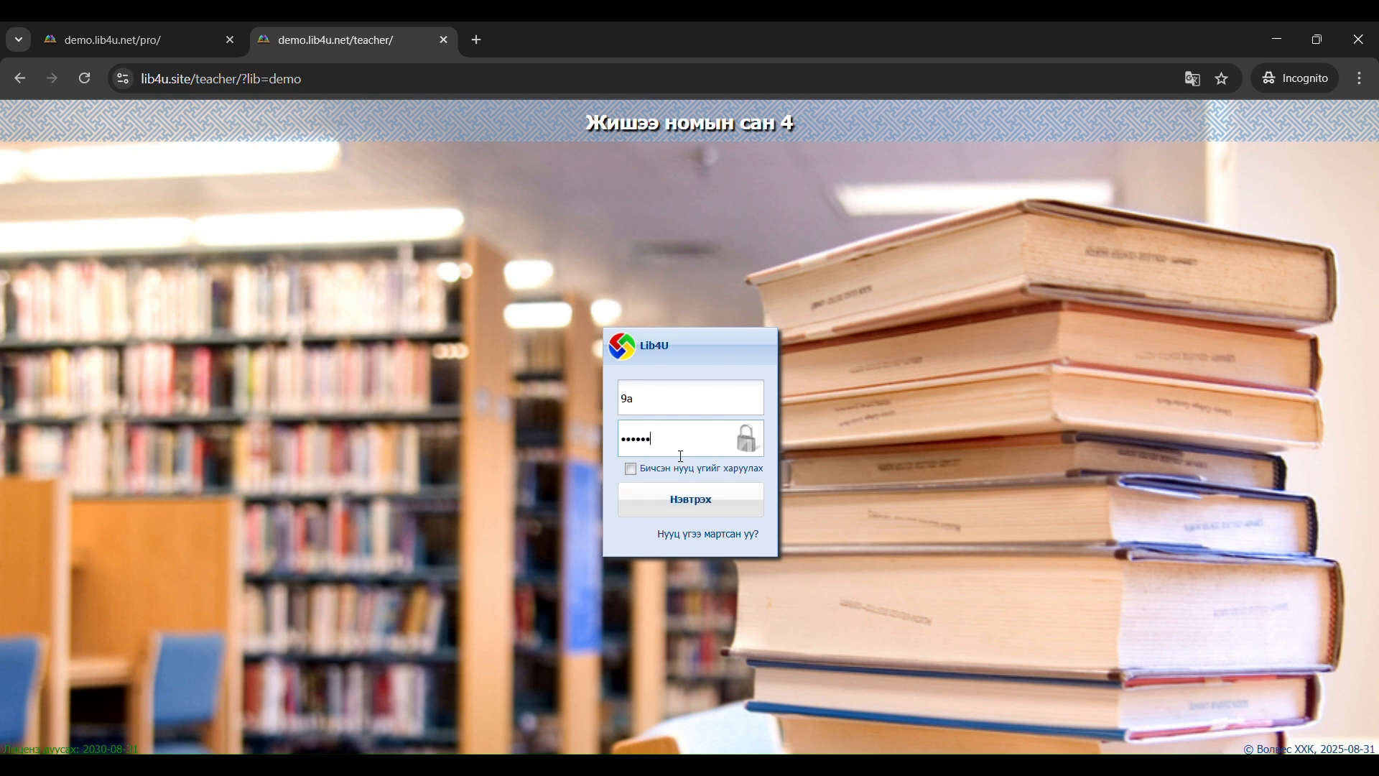
pyautogui.write('78')
pyautogui.click(702, 503)
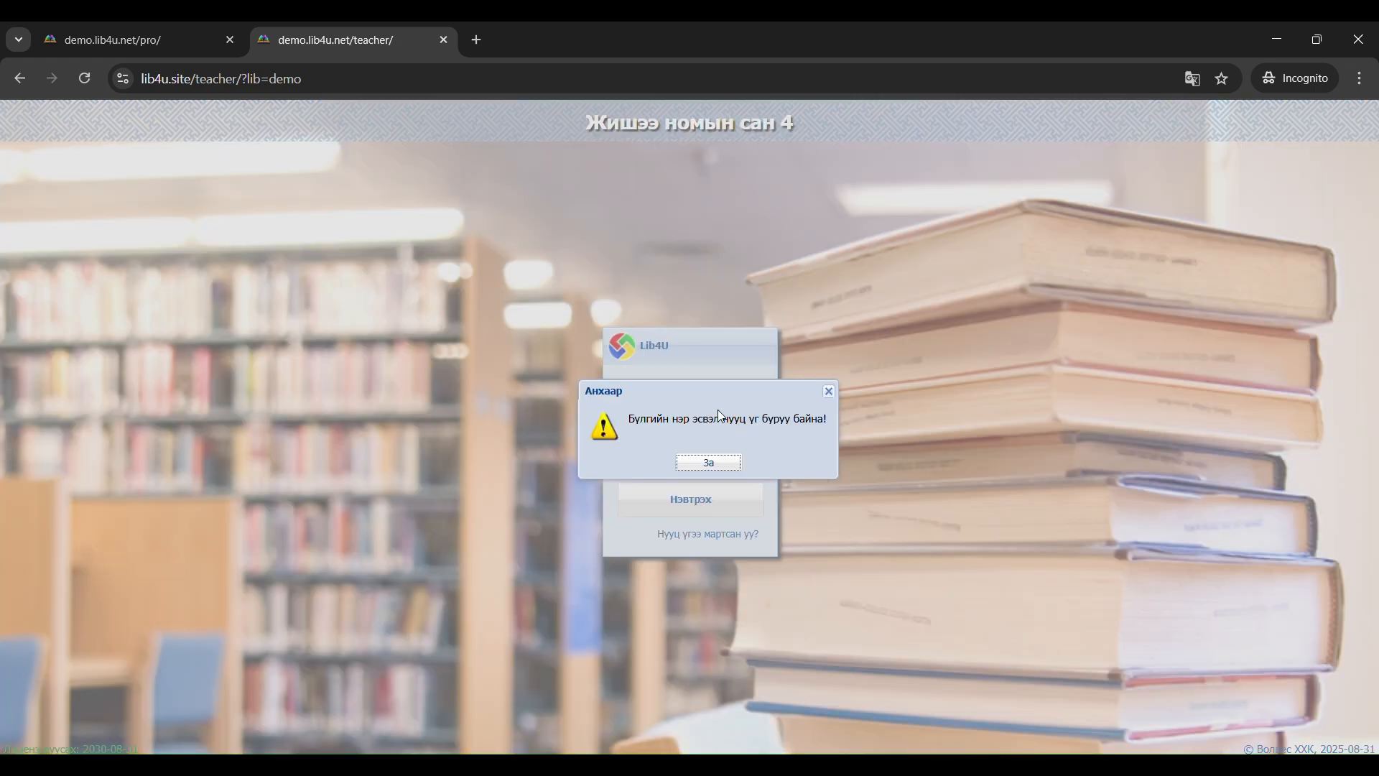
pyautogui.click(717, 460)
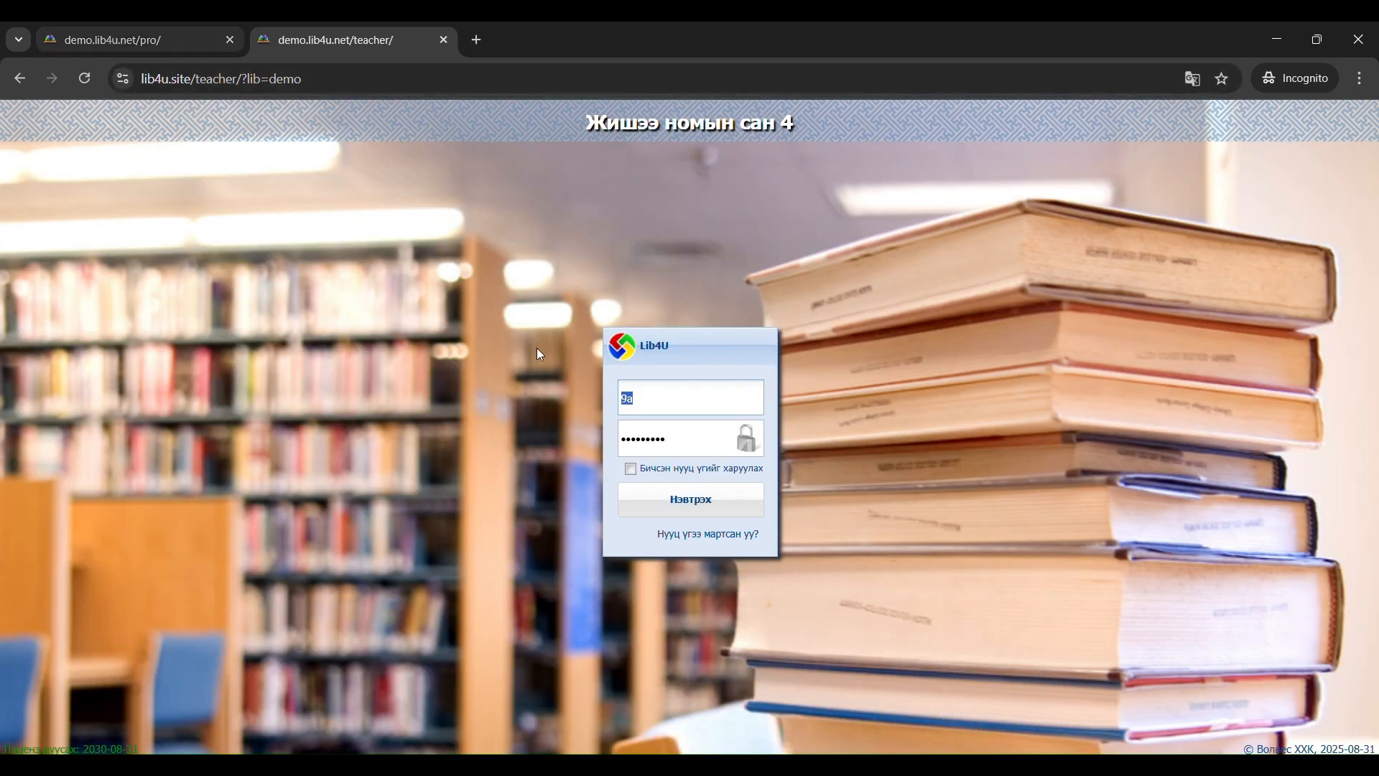
# Correct the group name to 9а, sign in to the teacher site and dismiss the e-mail verification request
pyautogui.click(647, 393)
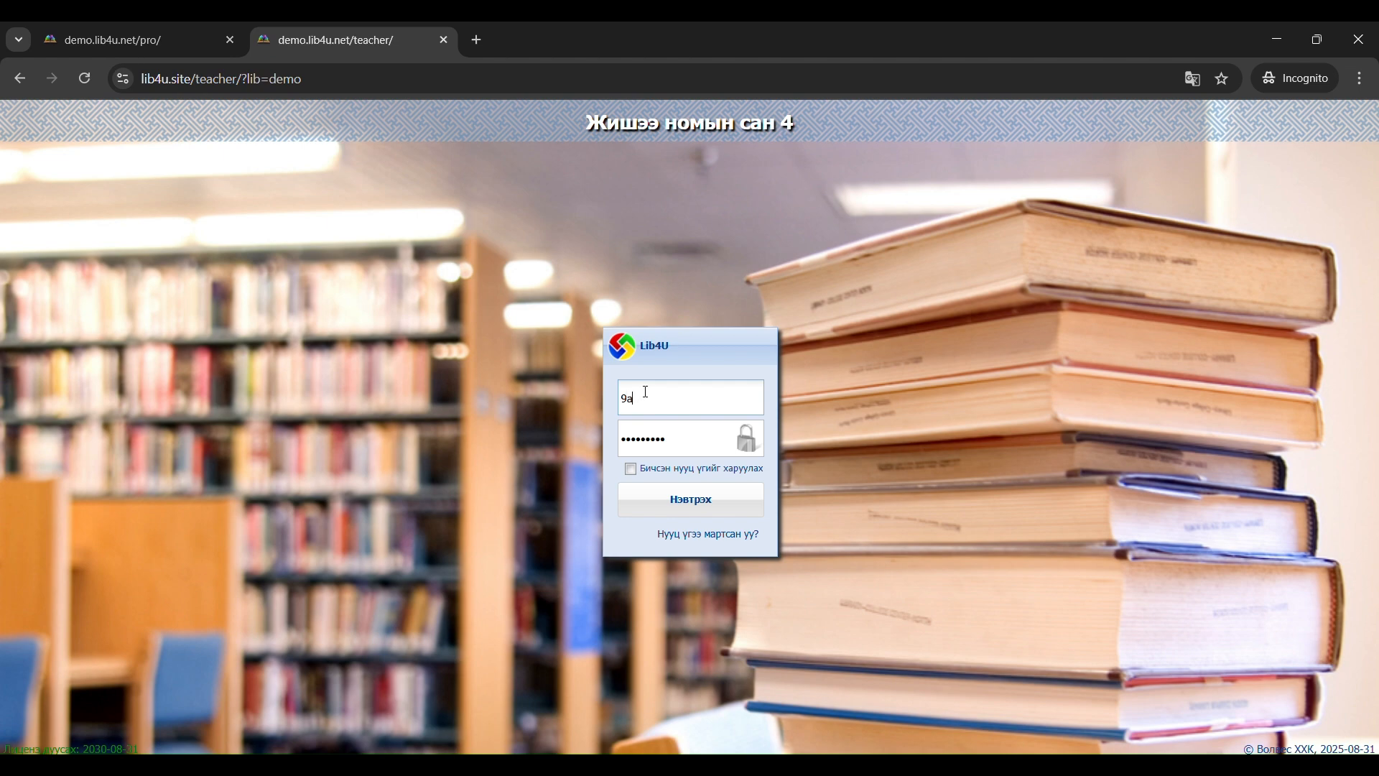
pyautogui.click(695, 496)
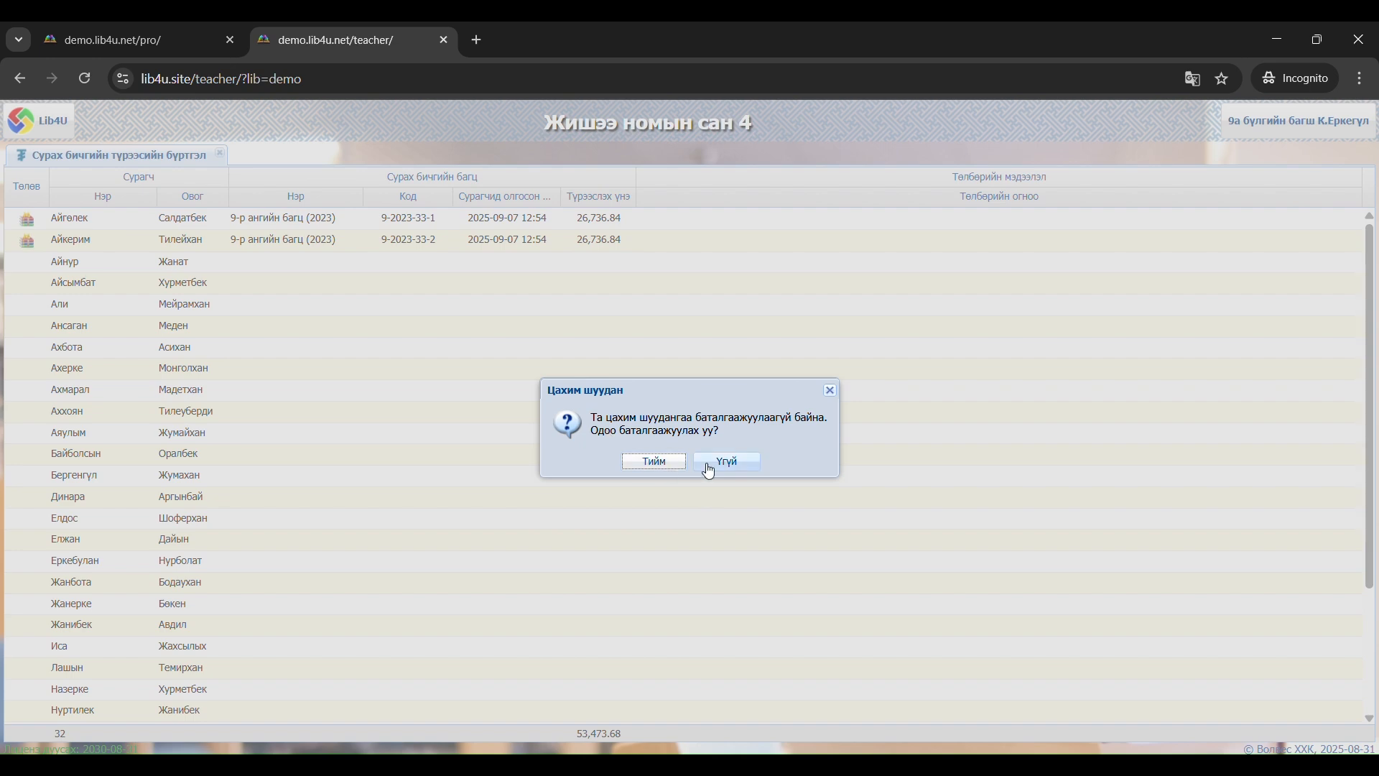
pyautogui.click(831, 391)
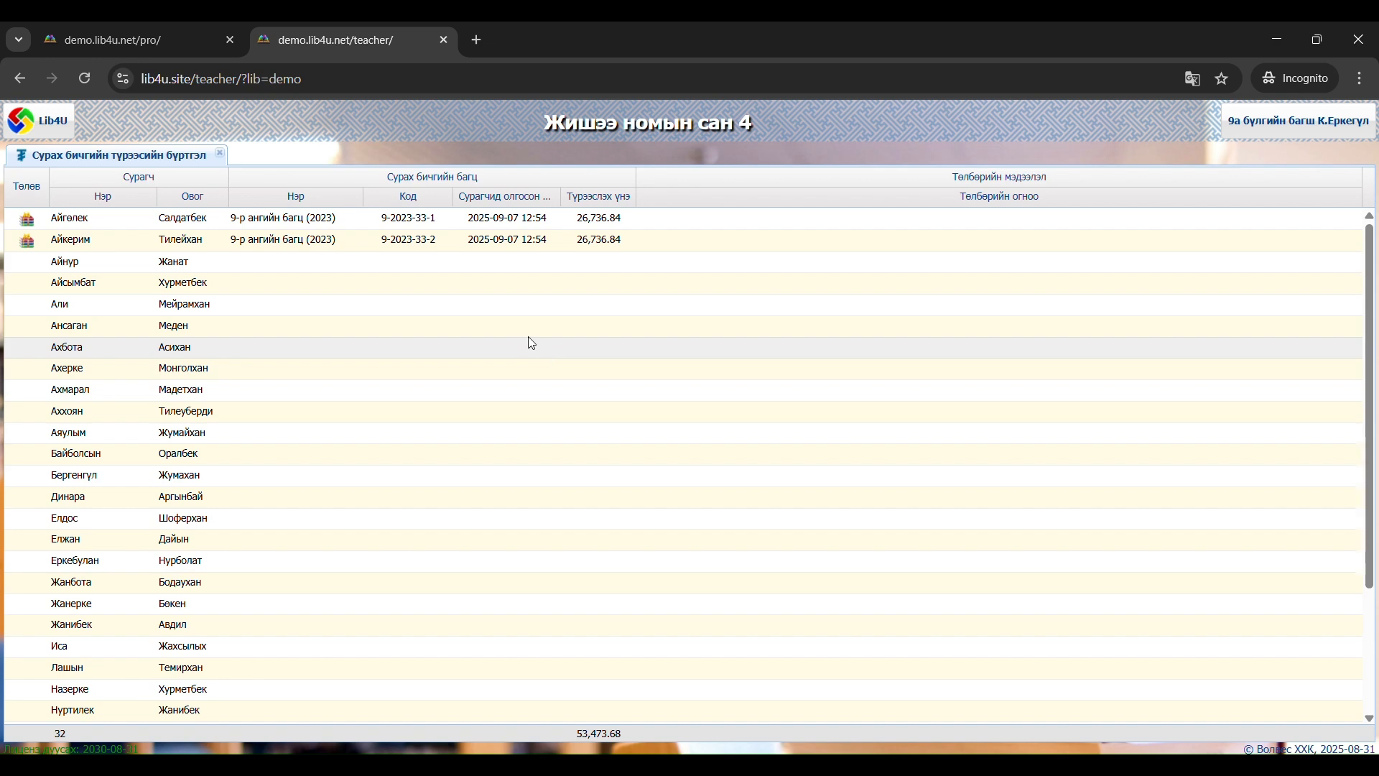
# Look through the class's student list and issue bundle 9-2023-33-3 to the third student
pyautogui.scroll(-3, 493, 332)
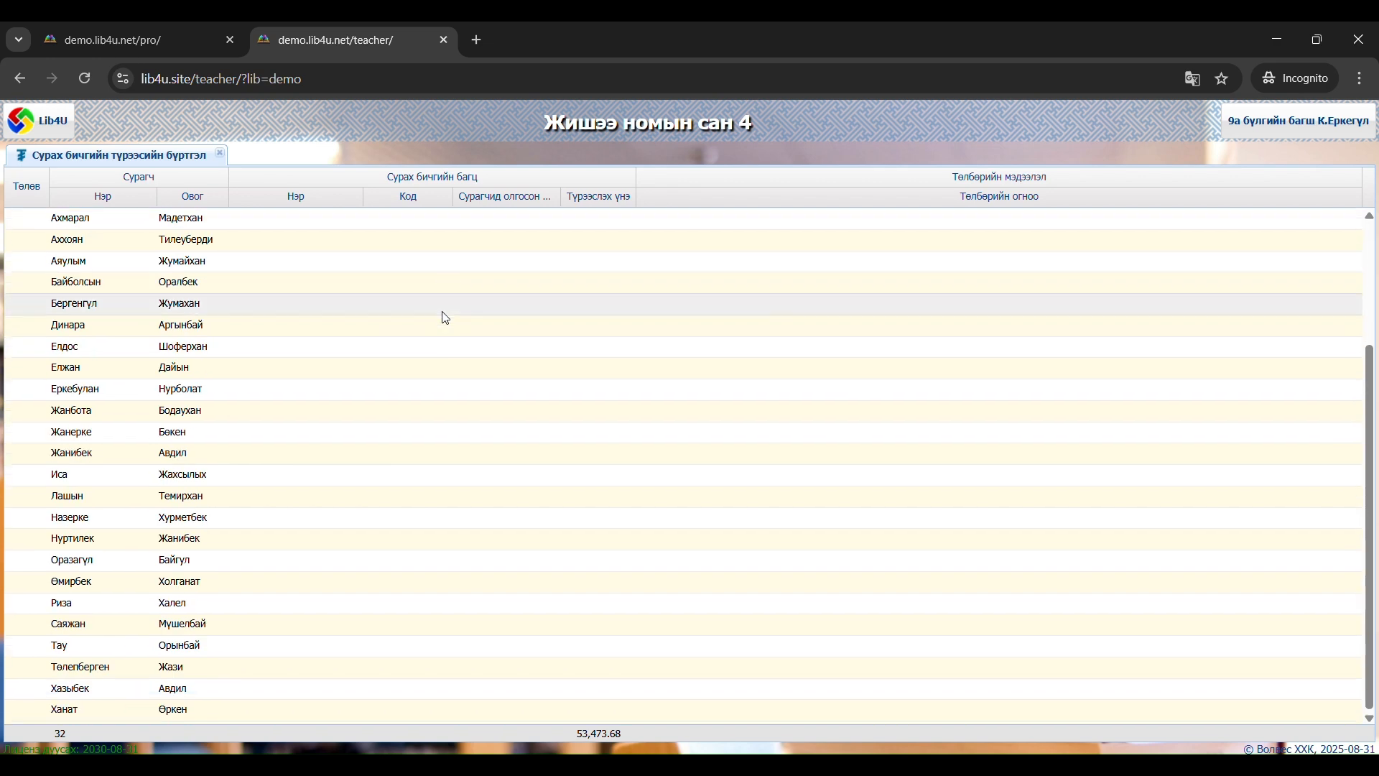
pyautogui.scroll(3, 445, 318)
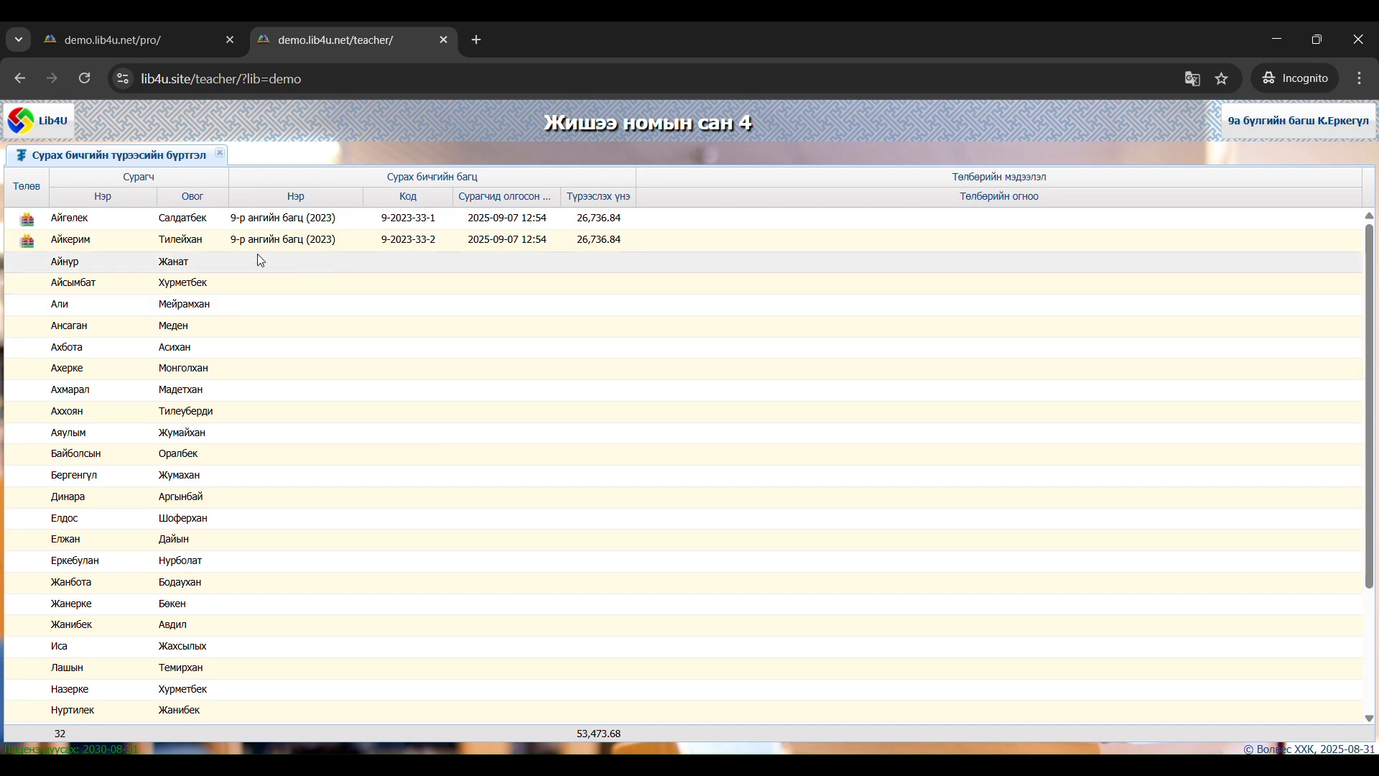
pyautogui.rightClick(127, 267)
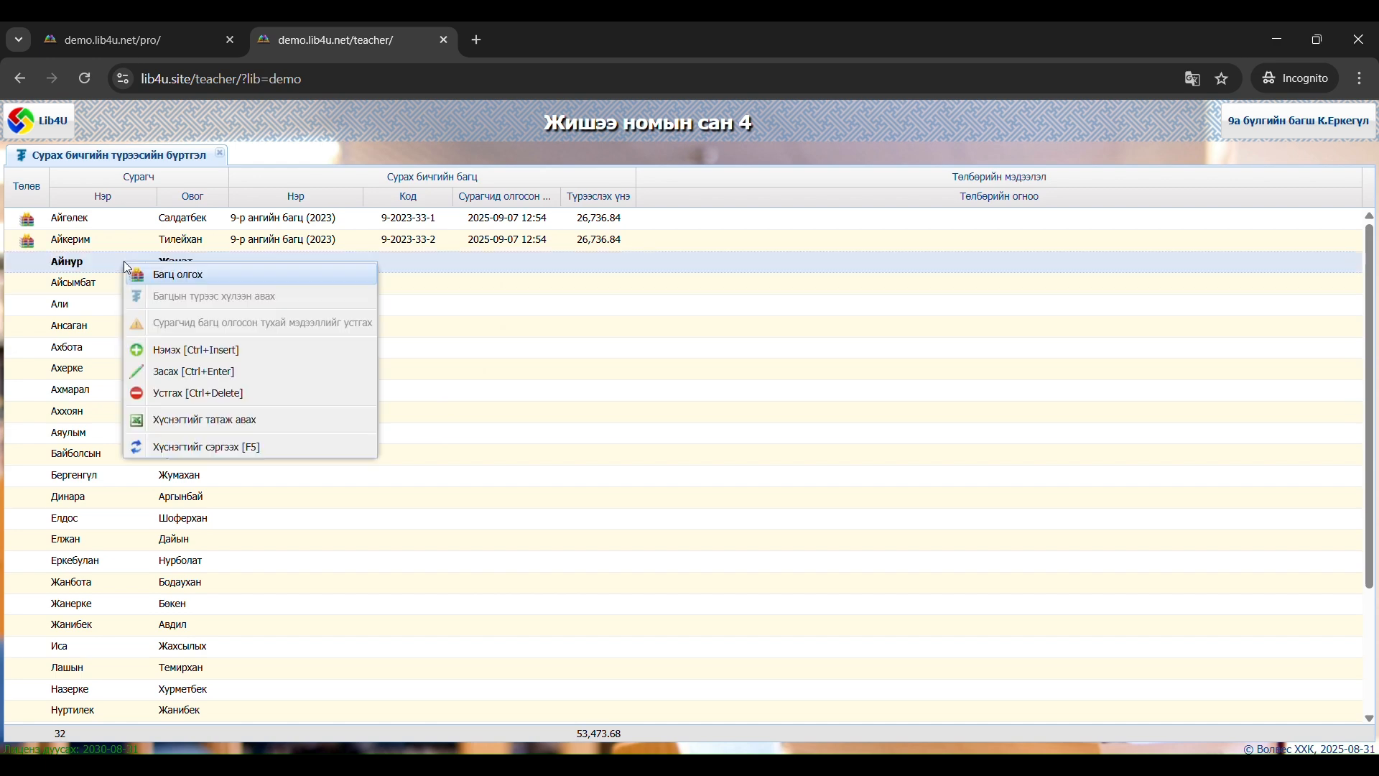
pyautogui.click(178, 273)
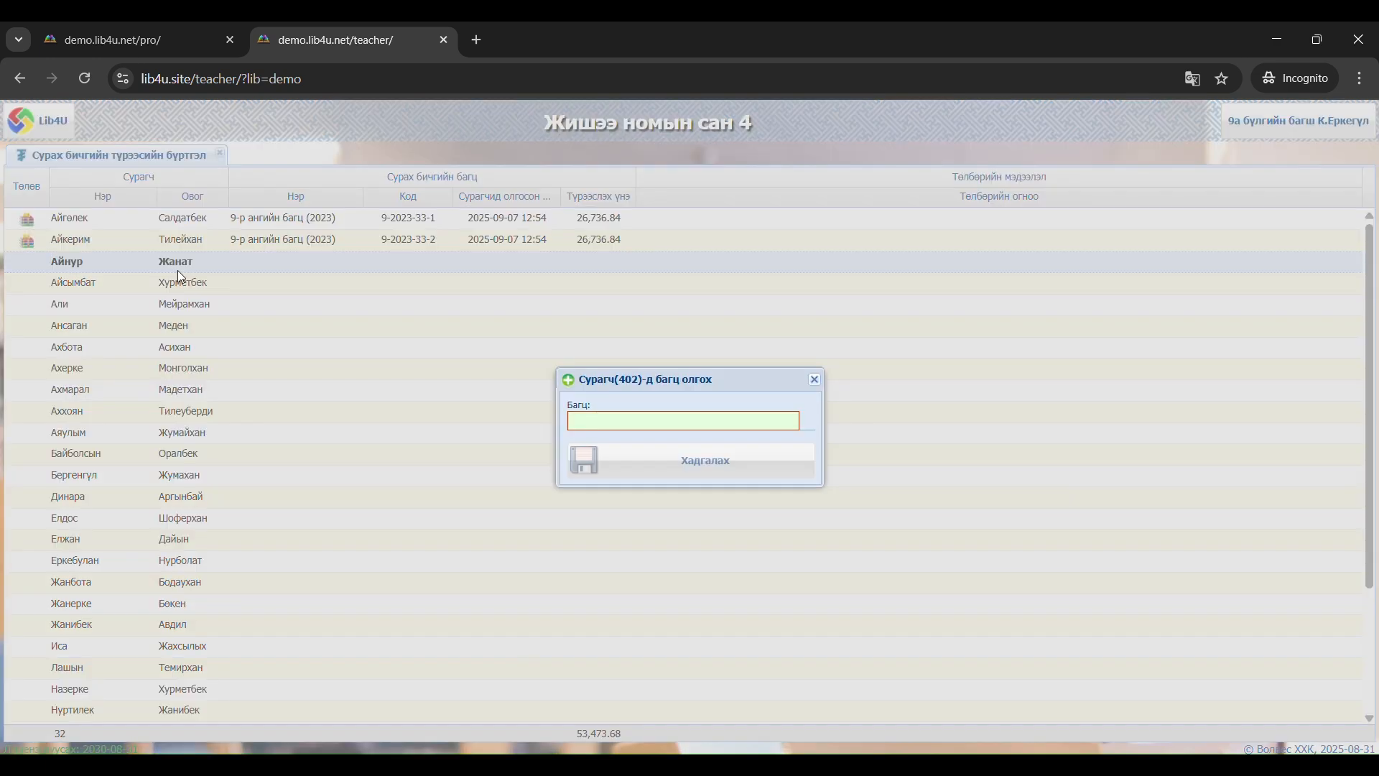
pyautogui.click(674, 418)
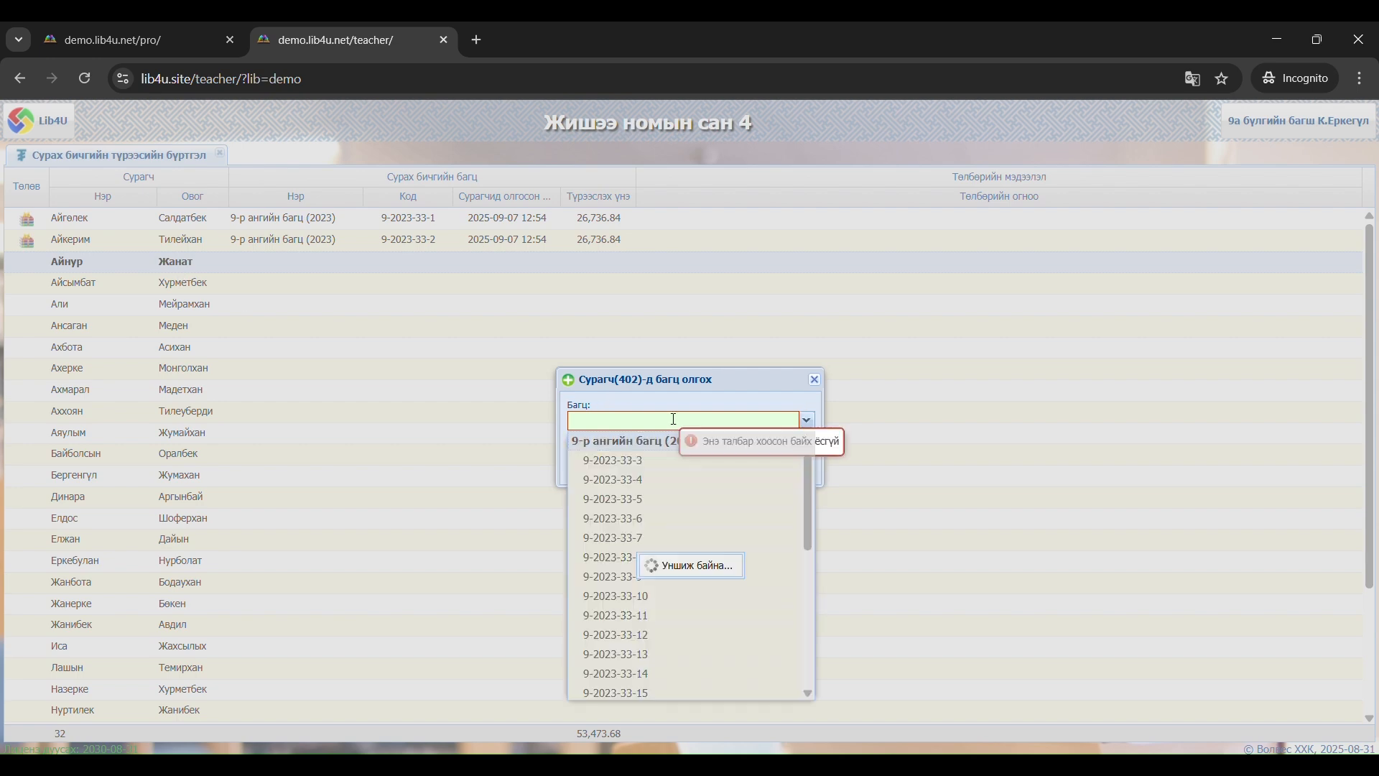
pyautogui.click(638, 463)
pyautogui.click(639, 467)
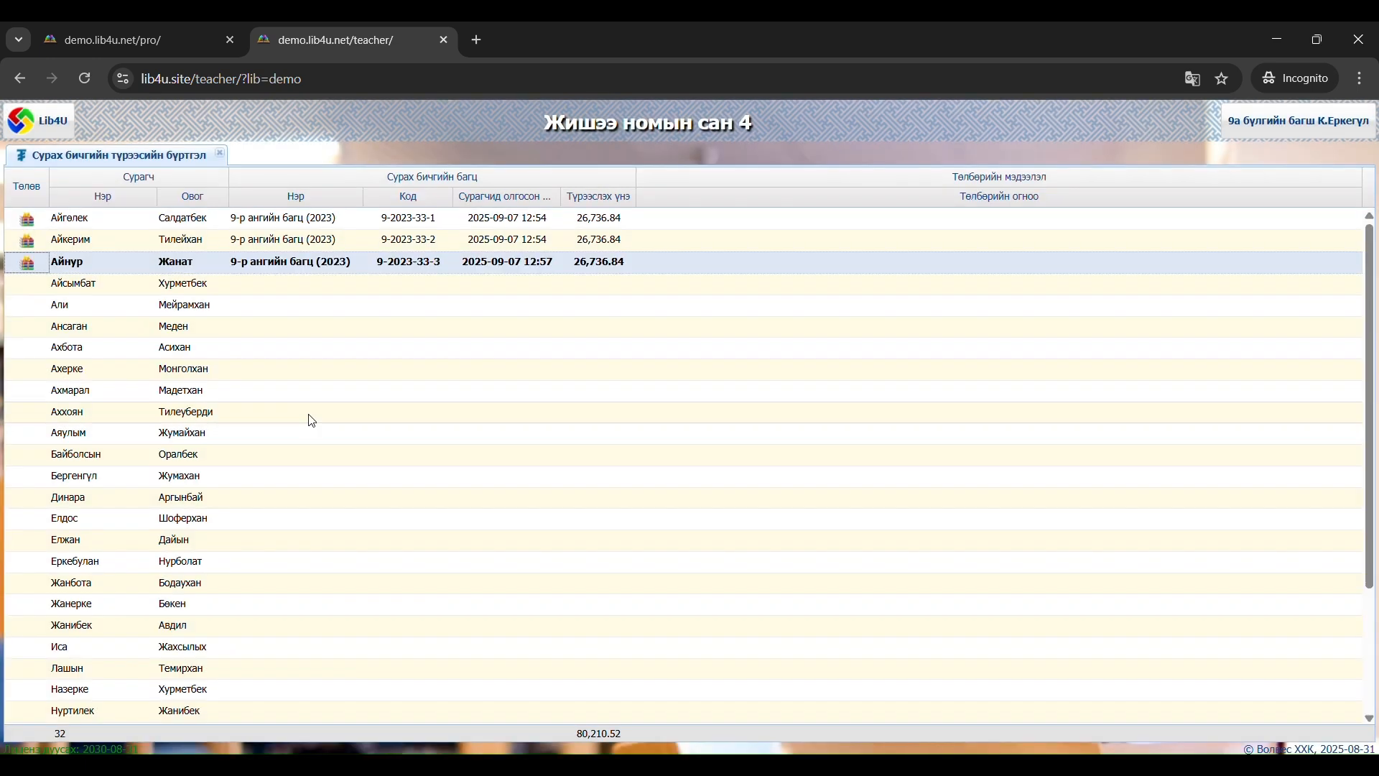
# Issue bundle 9-2024-21-1 from 9-р ангийн багц (2024) to the fifth student in the list
pyautogui.rightClick(238, 302)
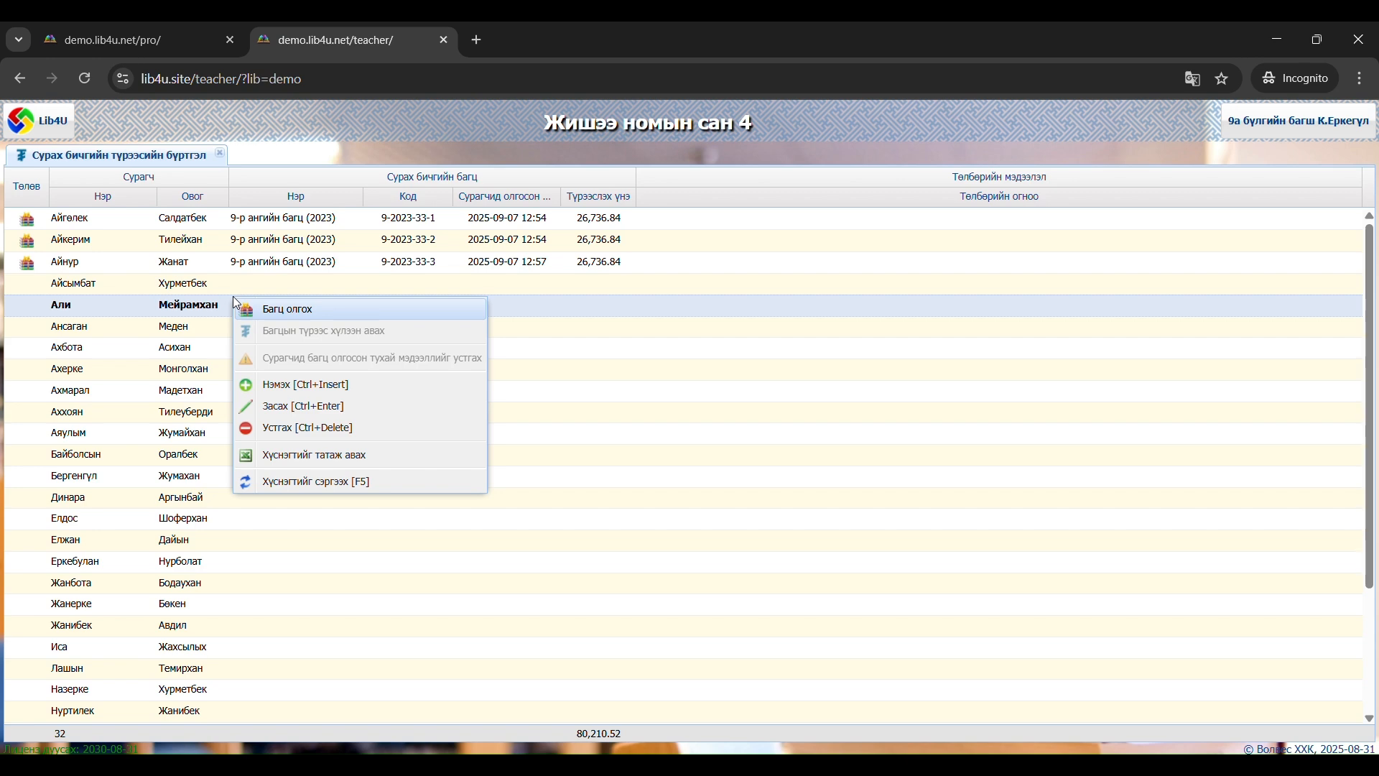
pyautogui.click(280, 309)
pyautogui.click(643, 421)
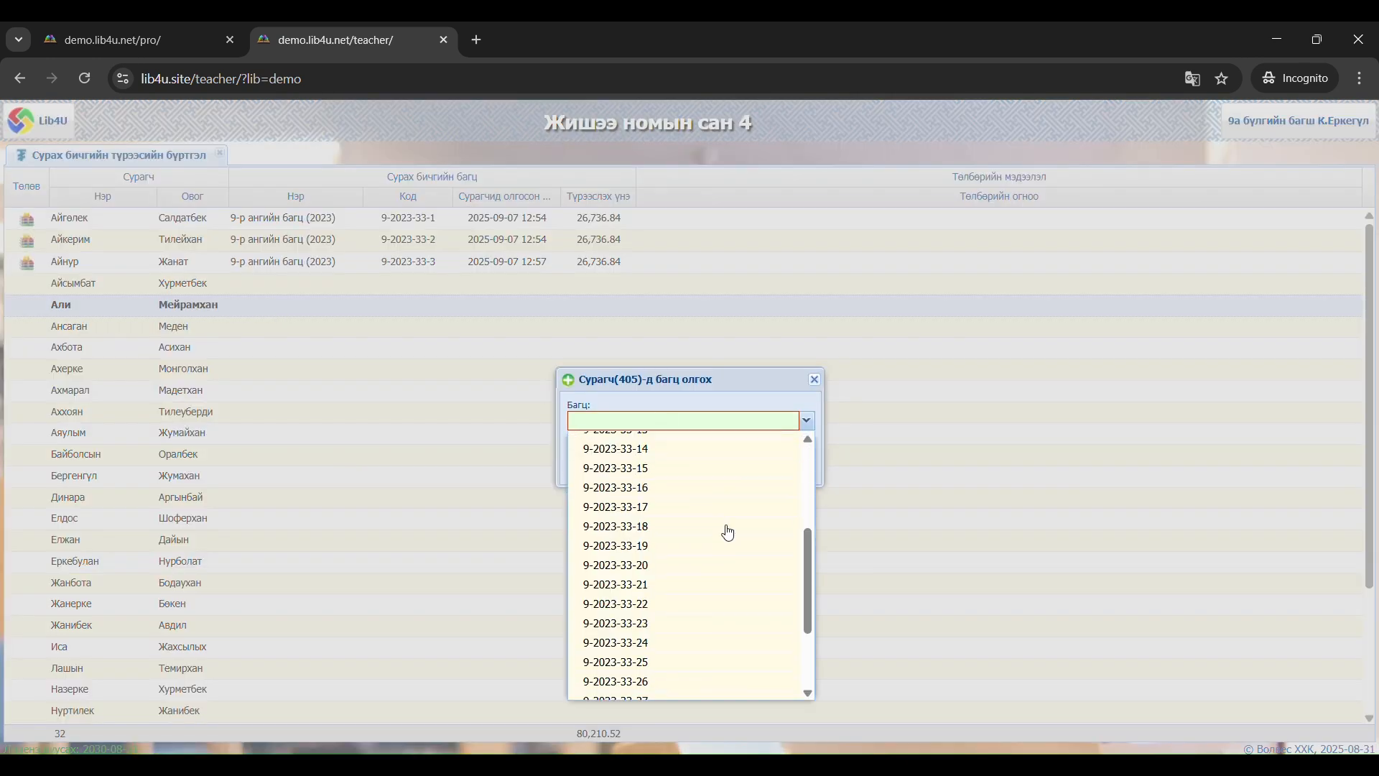
pyautogui.scroll(-3, 728, 532)
pyautogui.click(646, 679)
pyautogui.click(671, 478)
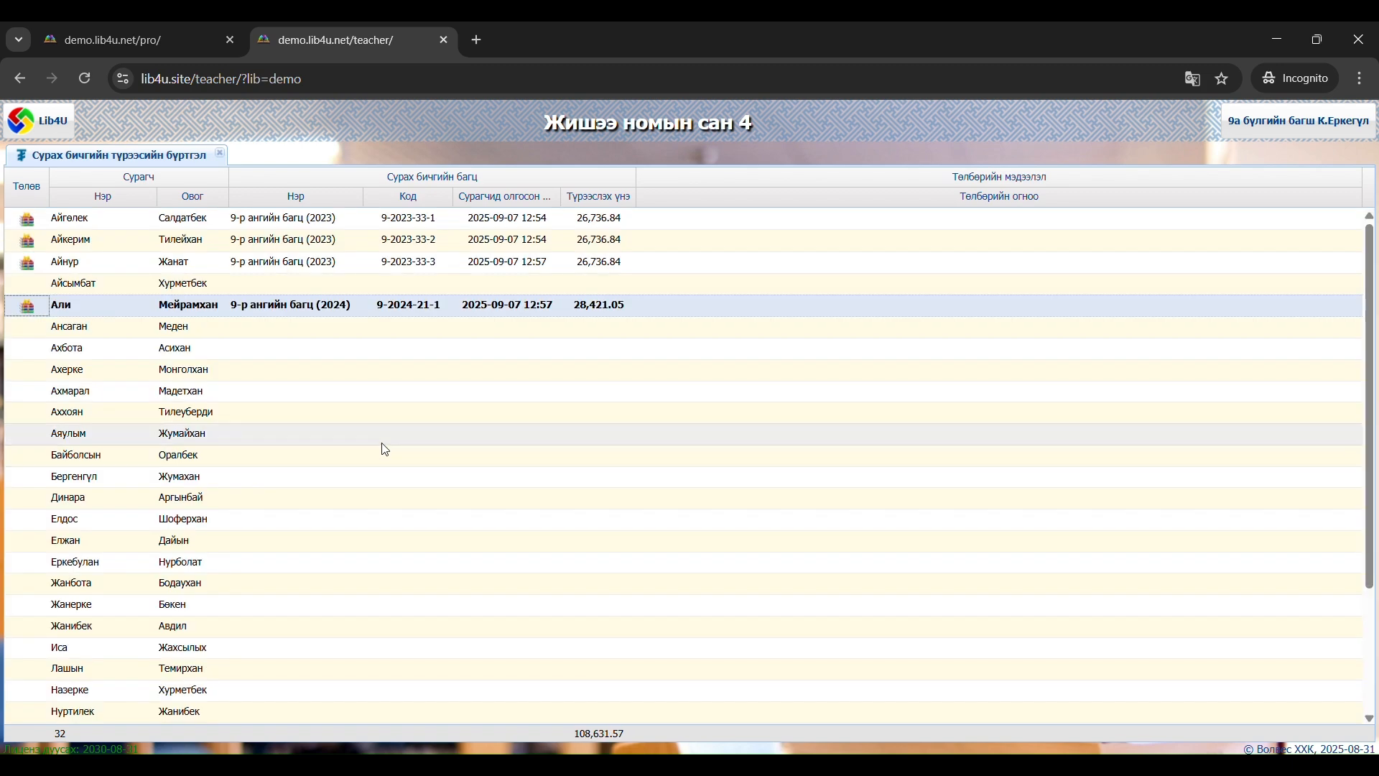
# Look through the class list, the add-student form and a student's available commands without saving anything
pyautogui.scroll(-3, 388, 417)
pyautogui.scroll(3, 391, 418)
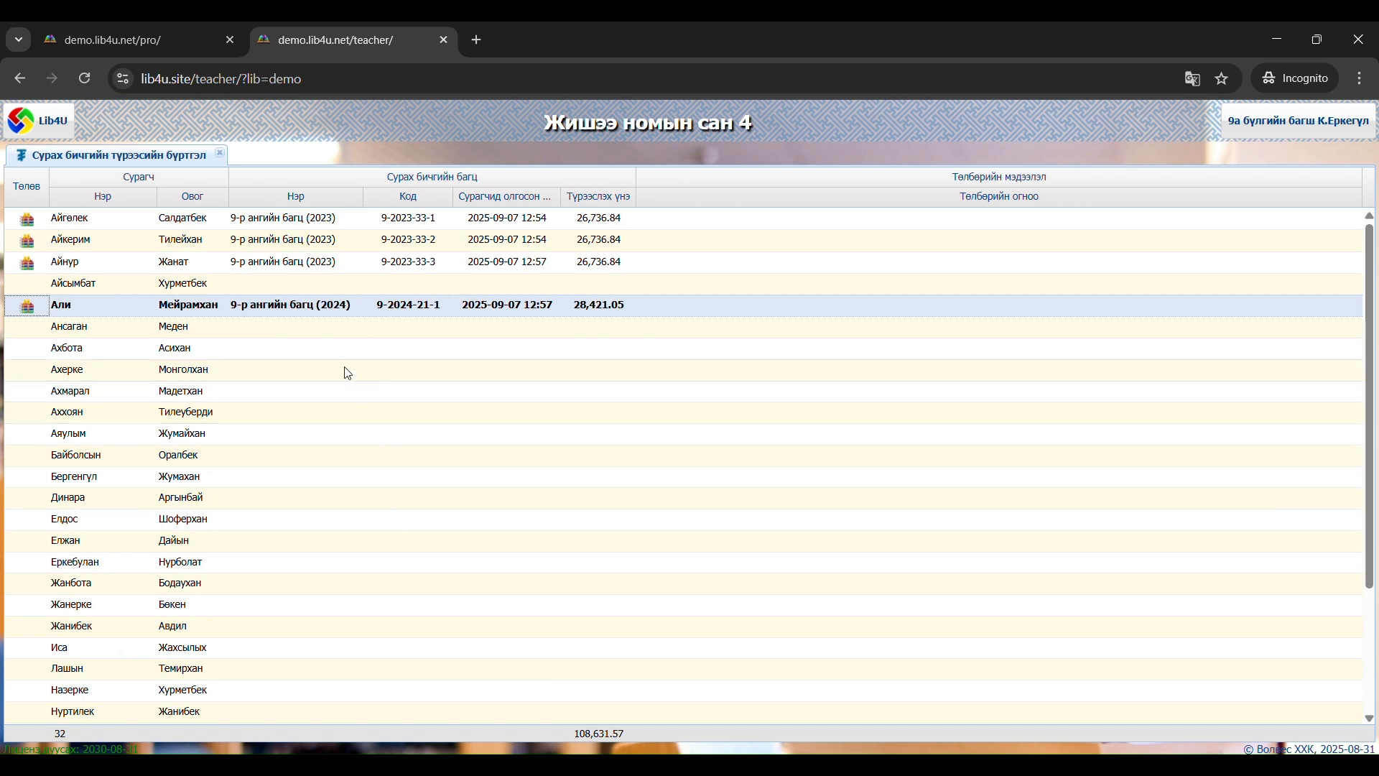
pyautogui.rightClick(275, 335)
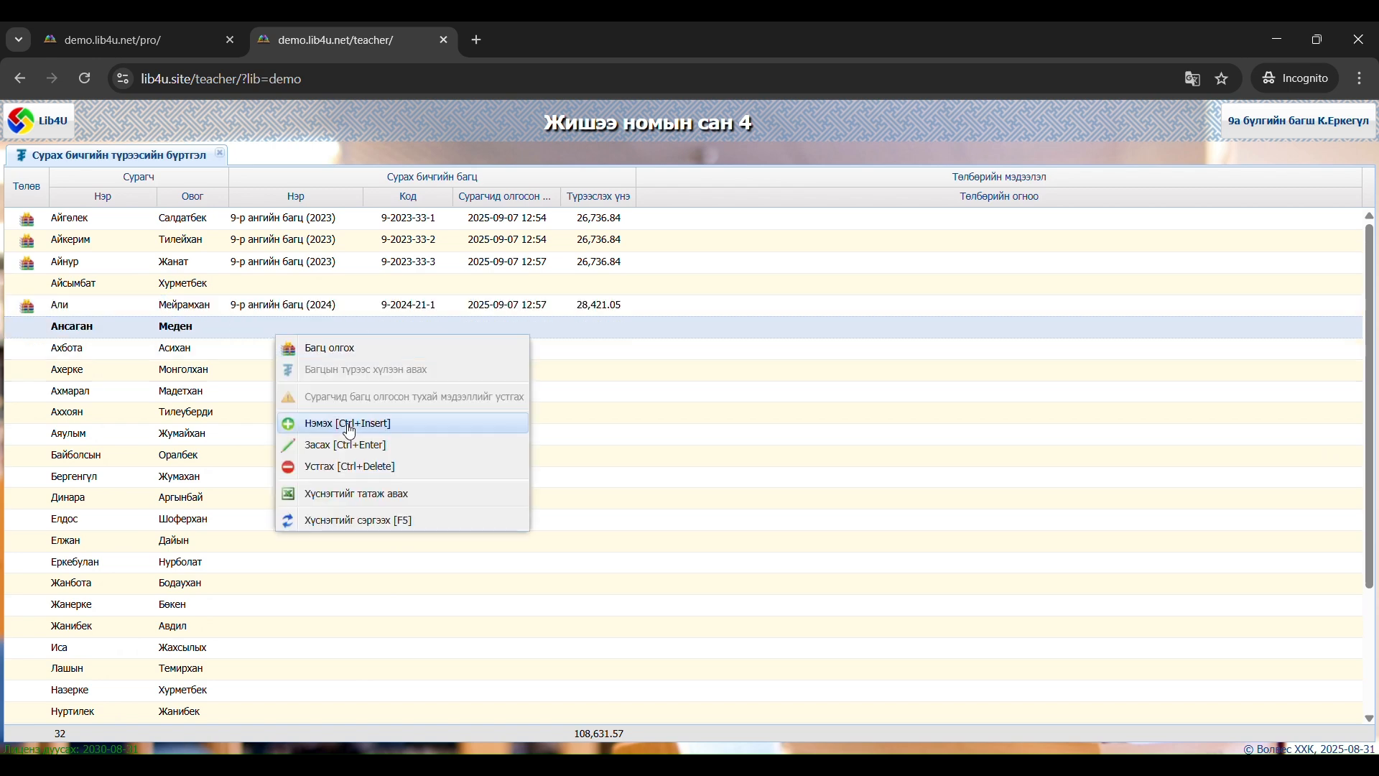
pyautogui.click(350, 425)
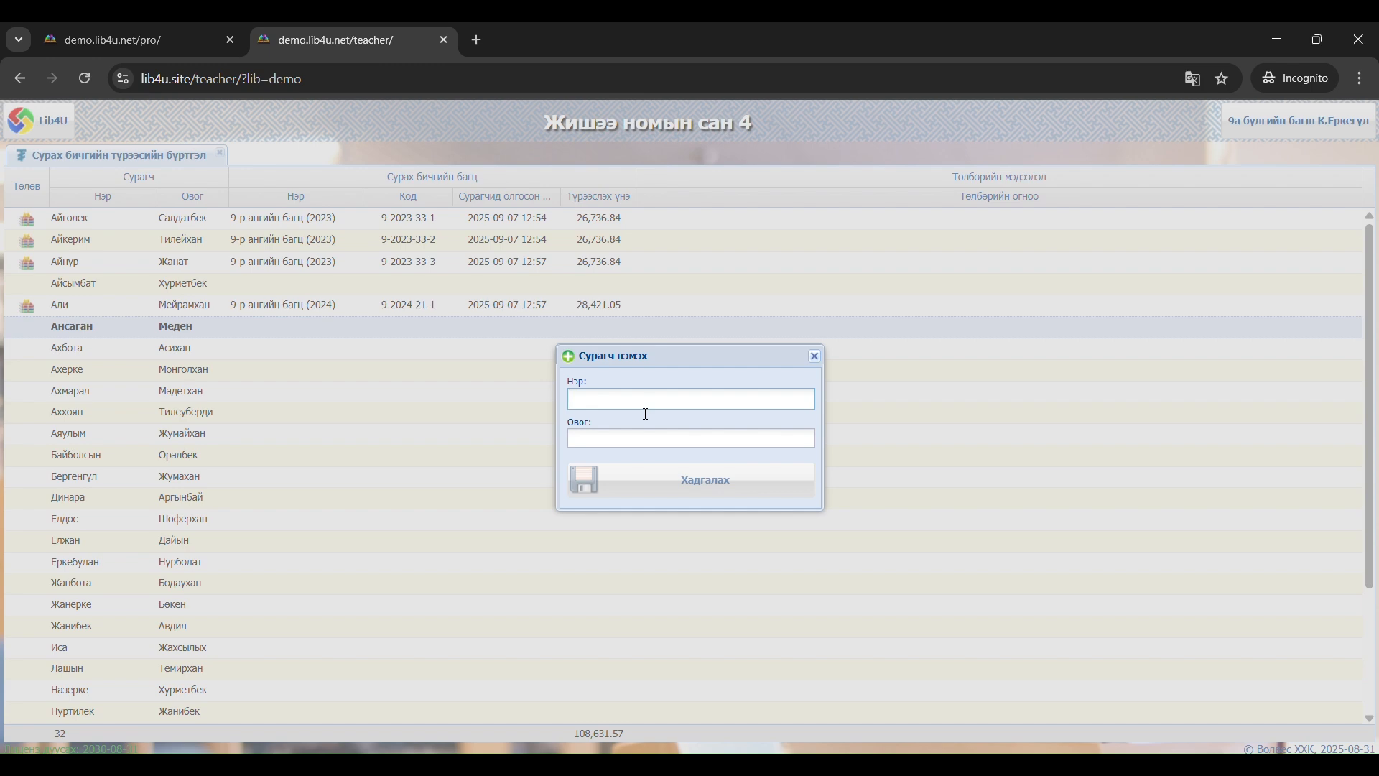
pyautogui.click(817, 360)
pyautogui.rightClick(324, 387)
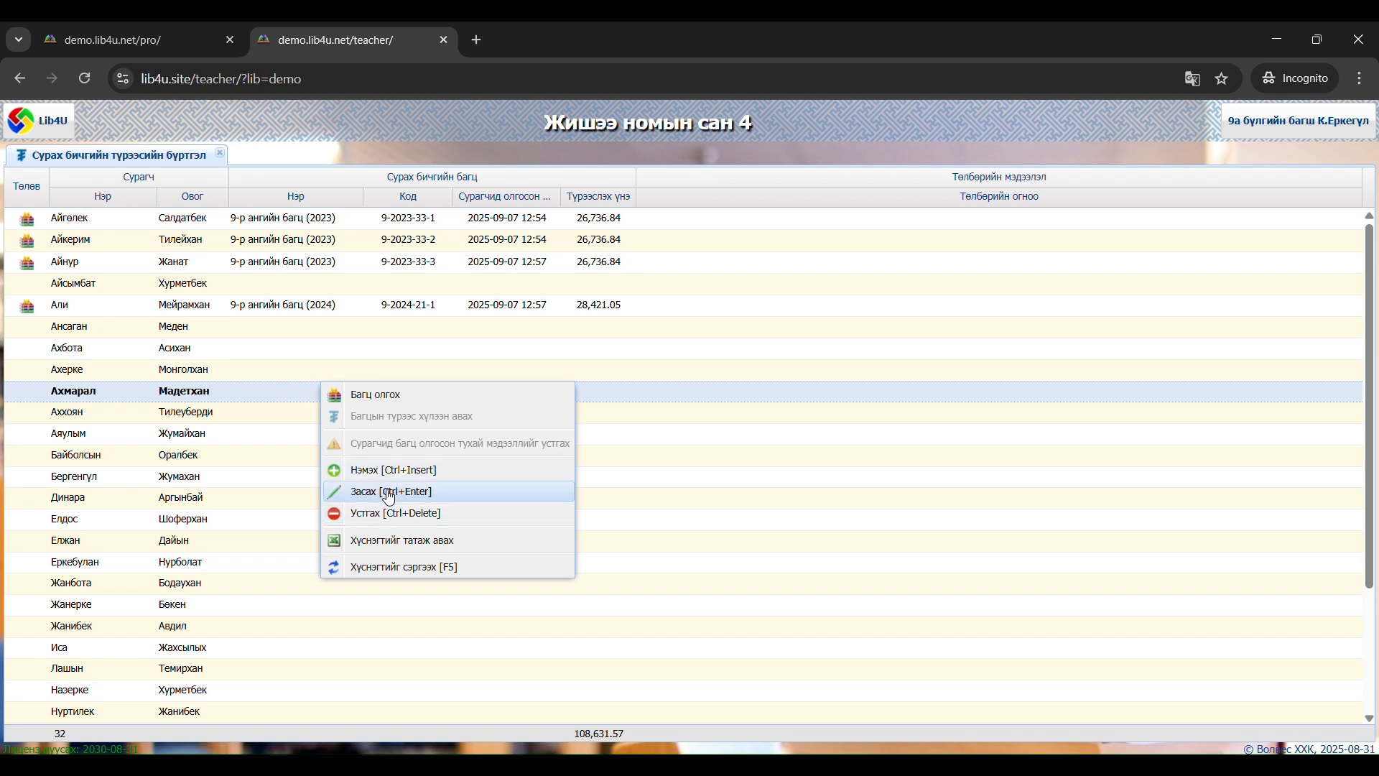
pyautogui.click(241, 415)
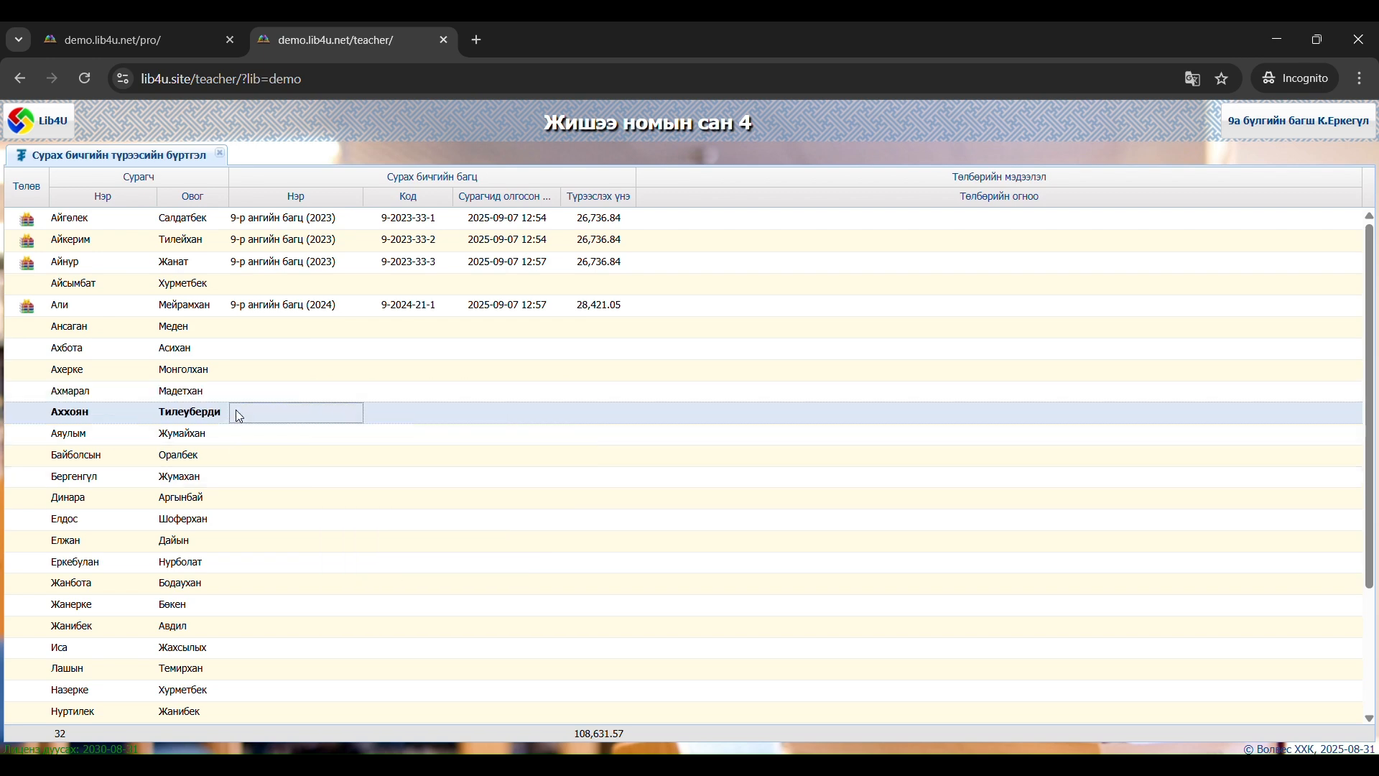
# Issue bundle 9-2023-33-5 from 9-р ангийн багц (2023) to the sixth student in the list
pyautogui.rightClick(295, 327)
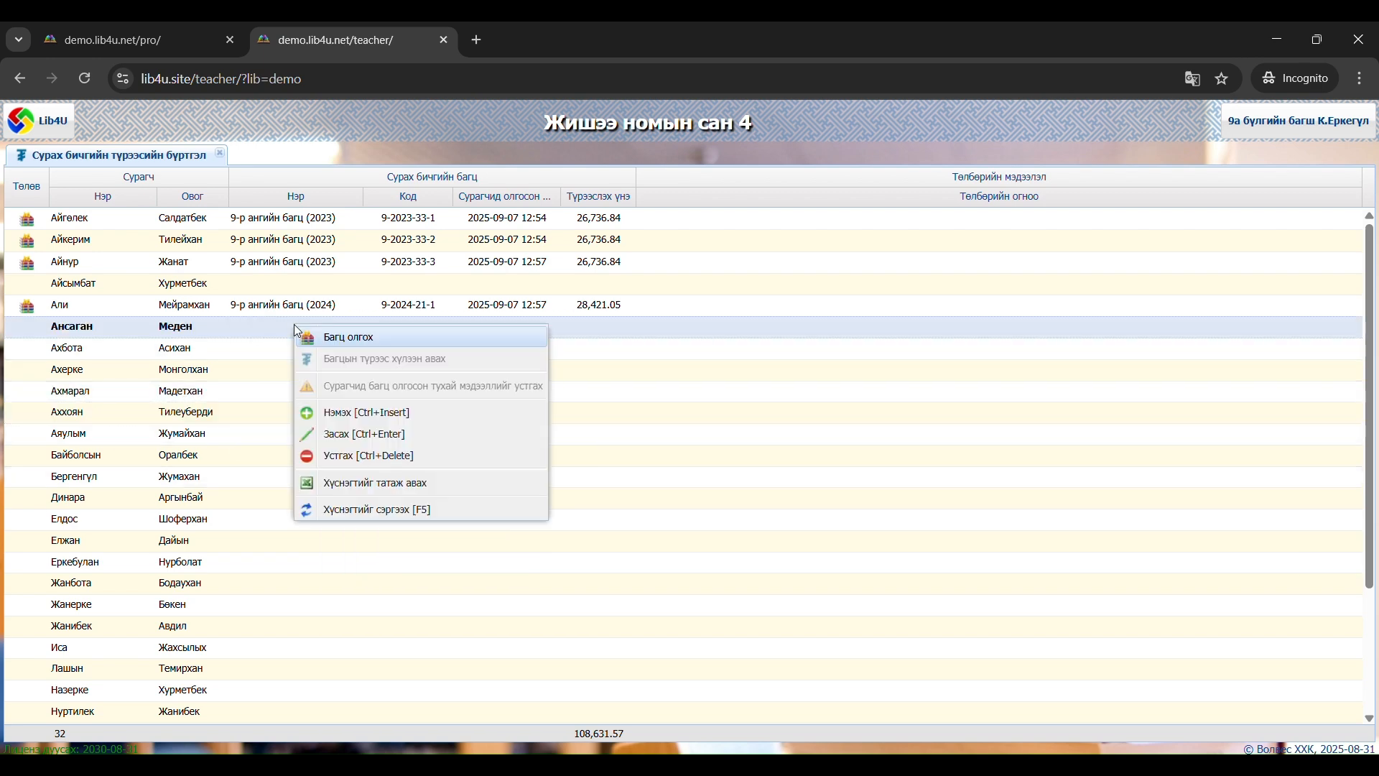
pyautogui.click(360, 346)
pyautogui.click(682, 419)
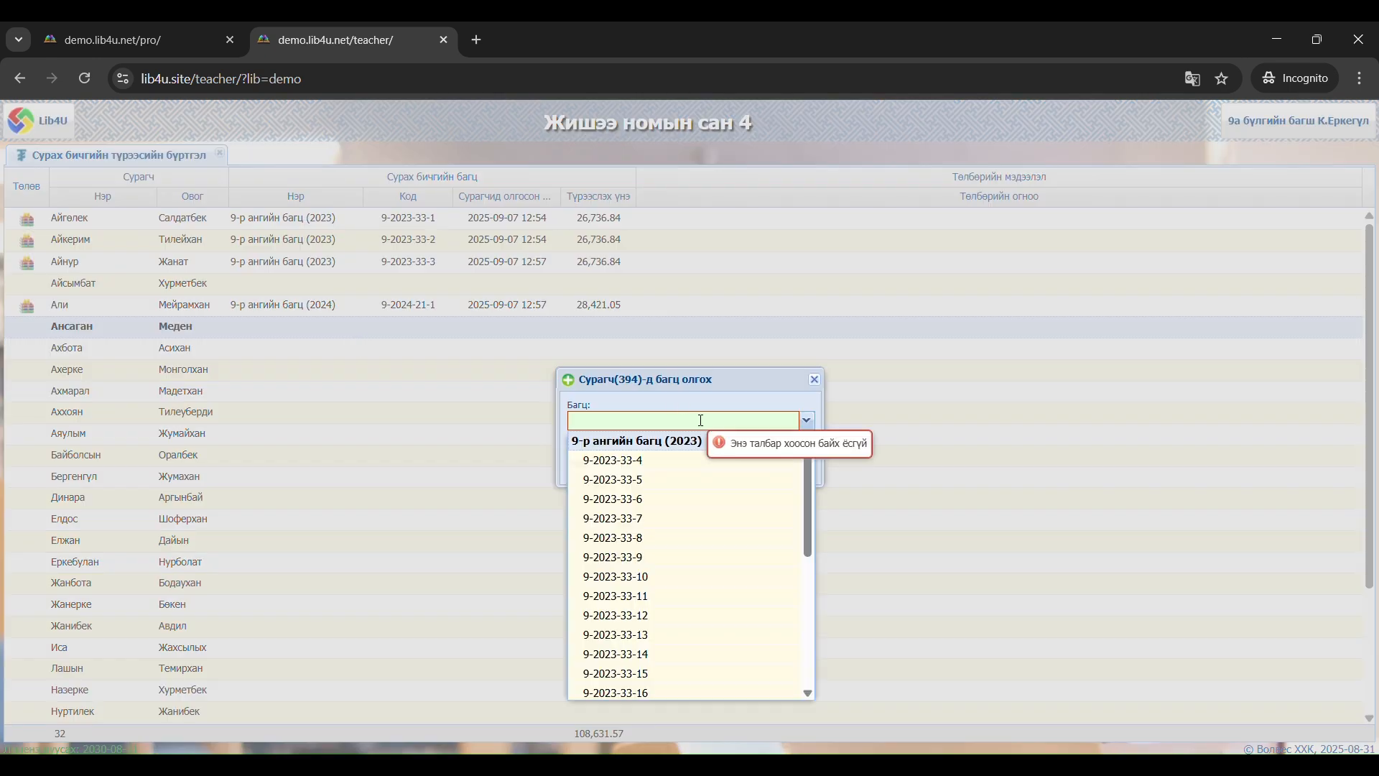
pyautogui.click(661, 481)
pyautogui.click(694, 464)
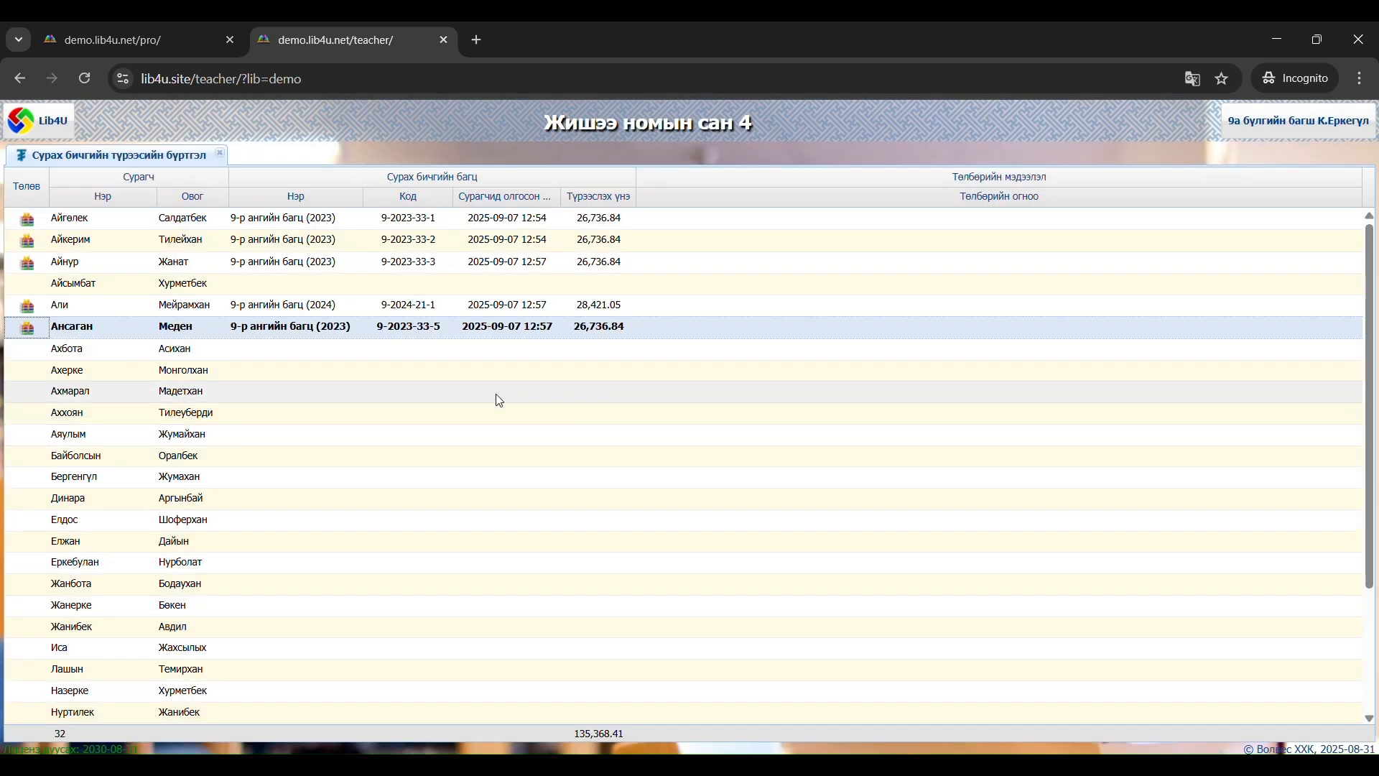
# Issue bundle 9-2023-33-11 from 9-р ангийн багц (2023) to the eighth student in the list
pyautogui.rightClick(313, 370)
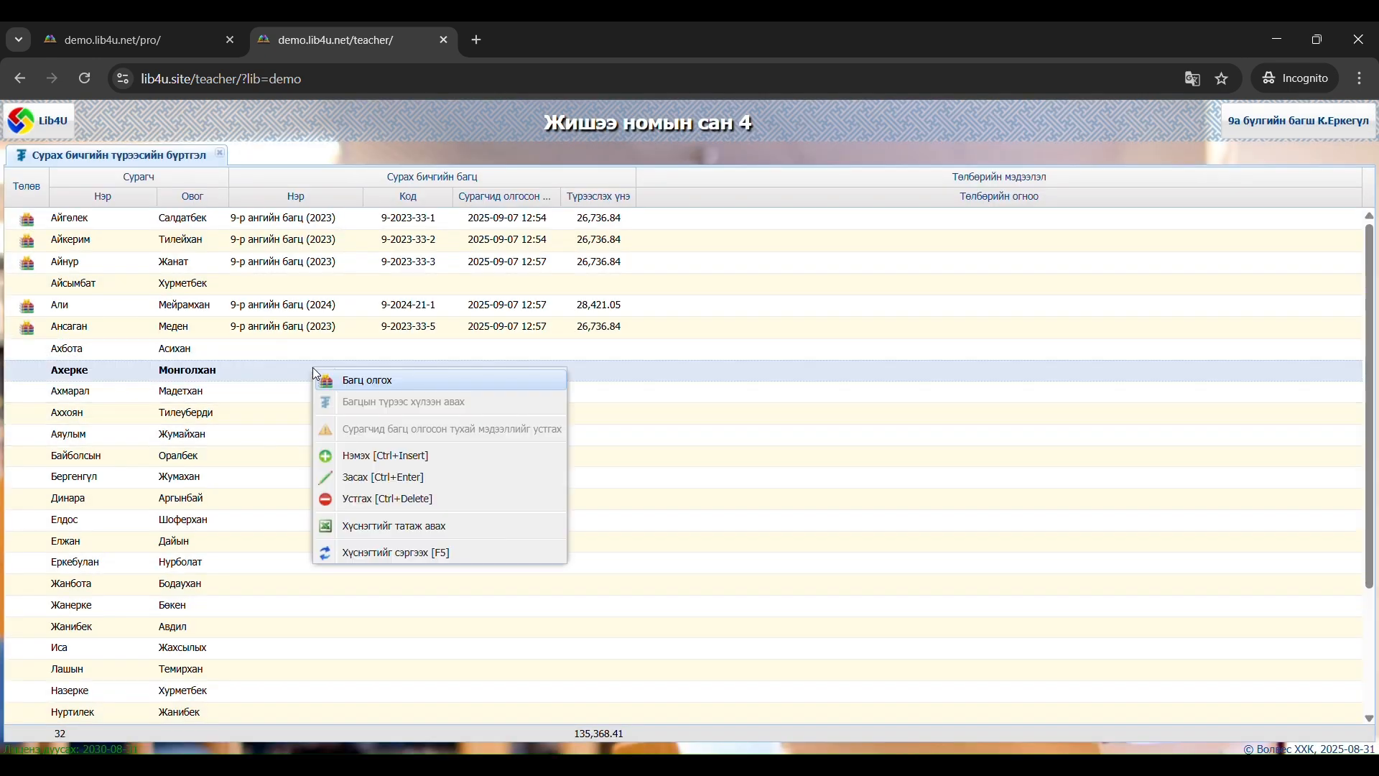
pyautogui.click(381, 389)
pyautogui.click(675, 420)
pyautogui.click(656, 577)
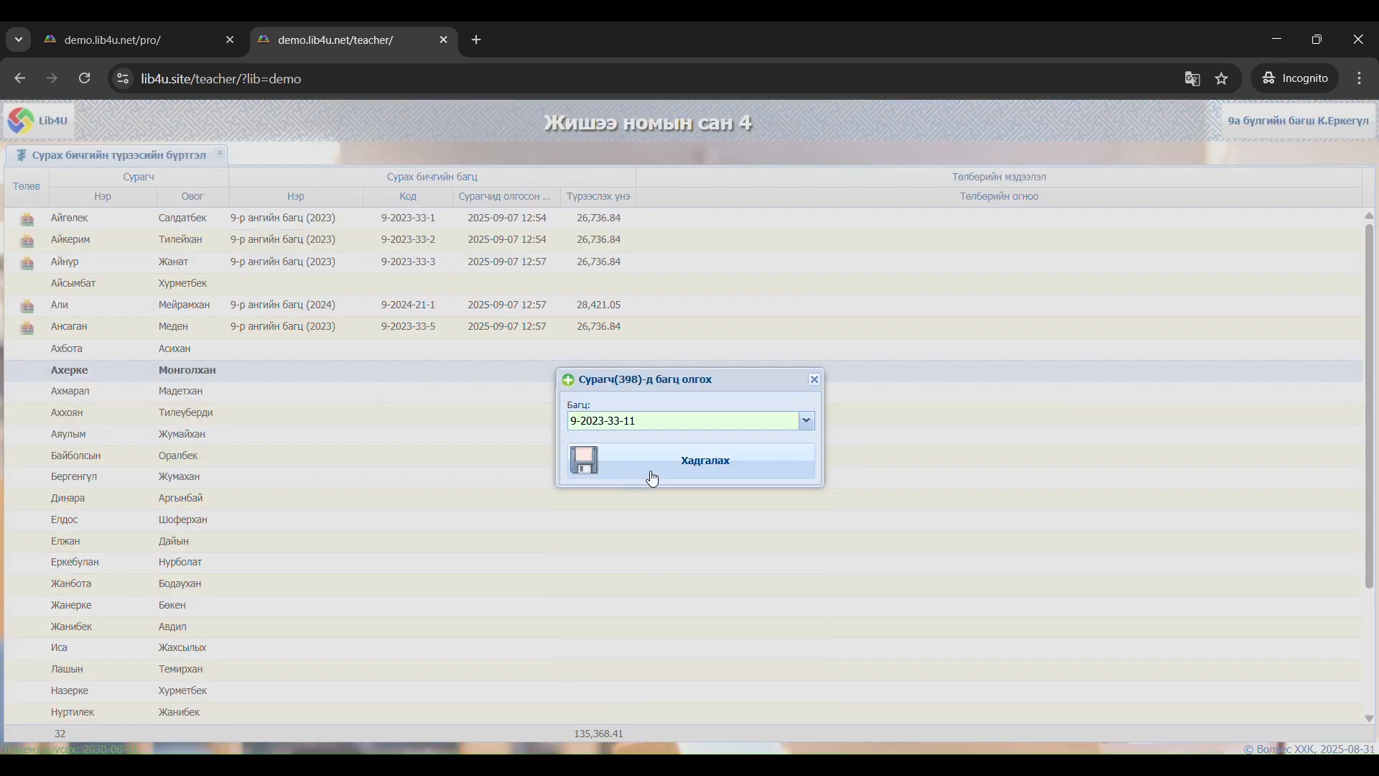
pyautogui.click(654, 479)
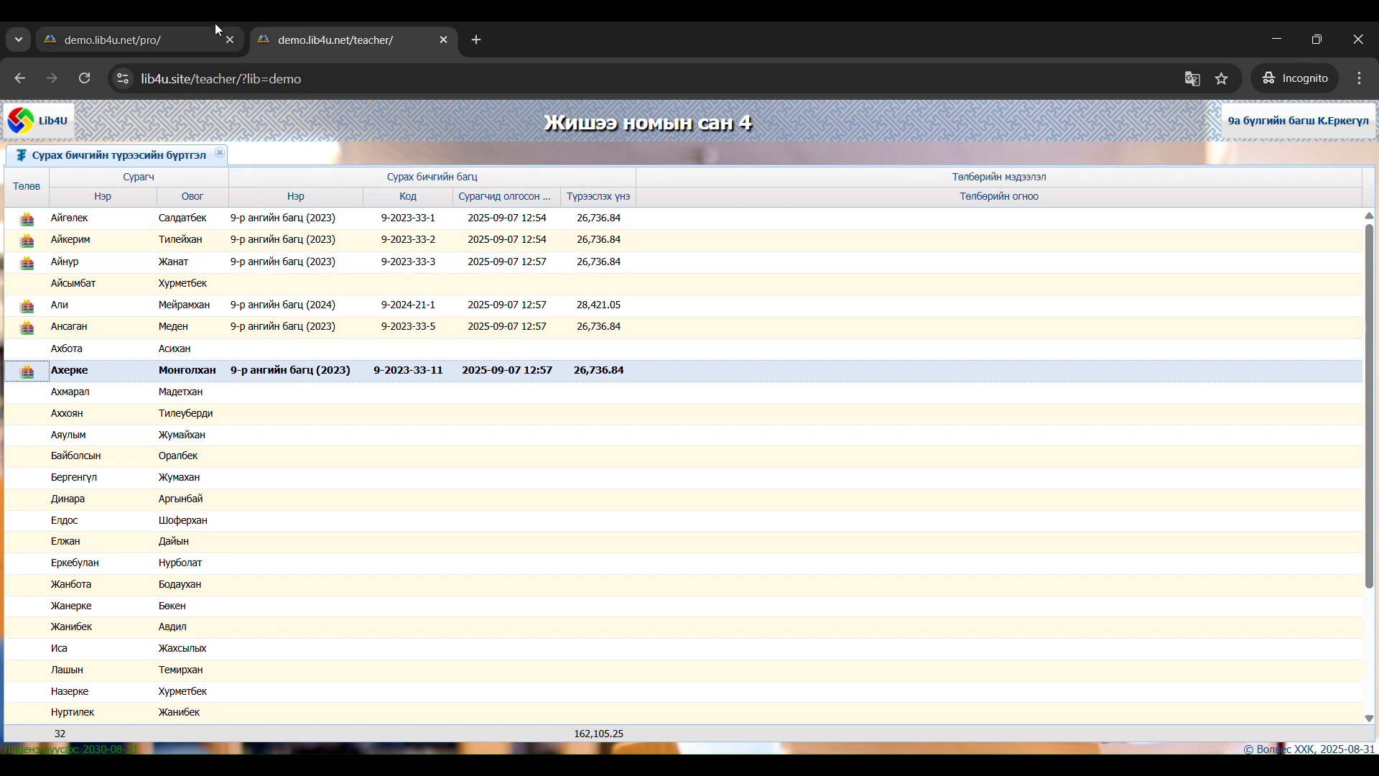
# Examine the bundle code on the 9-2023-33-1 receipt in the librarian site and compare it with the first student on the teacher site
pyautogui.click(179, 39)
pyautogui.click(345, 159)
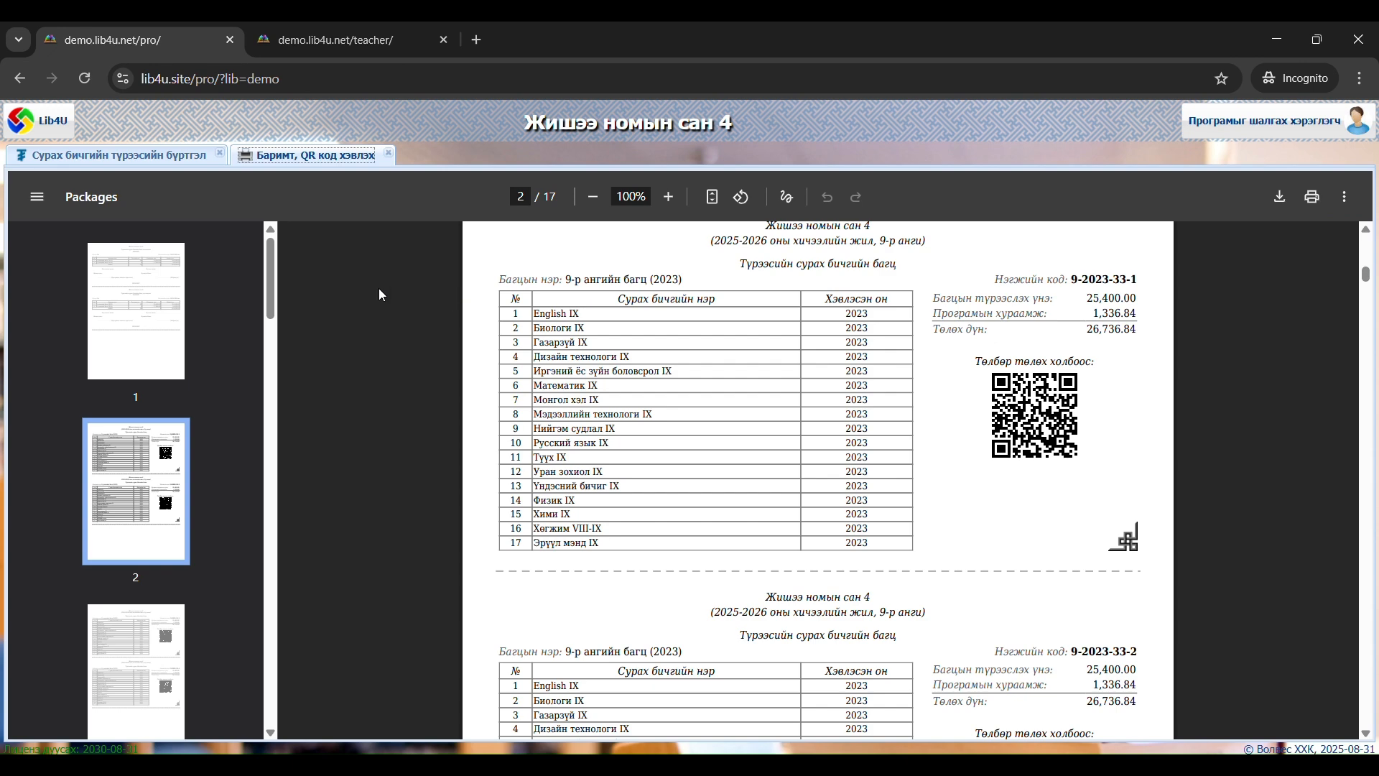
pyautogui.click(181, 155)
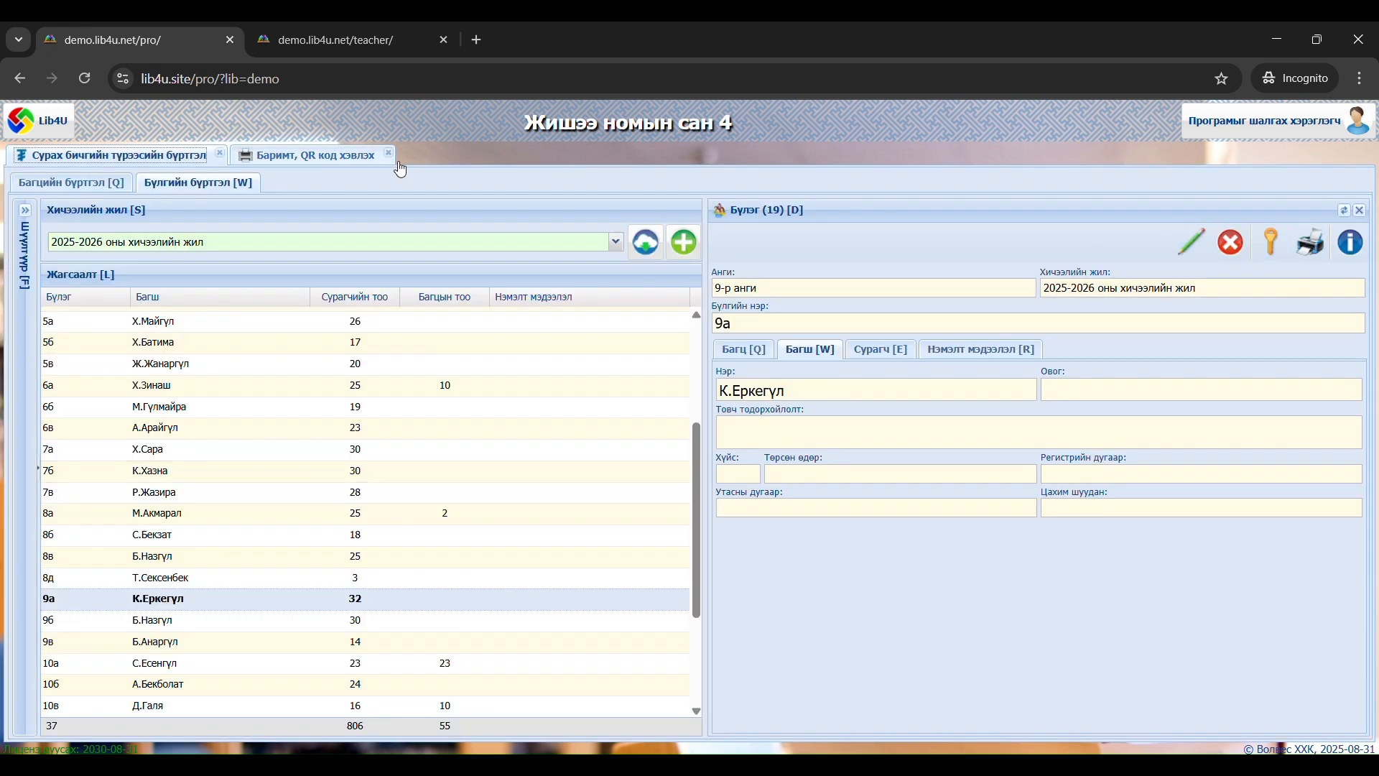
pyautogui.click(339, 167)
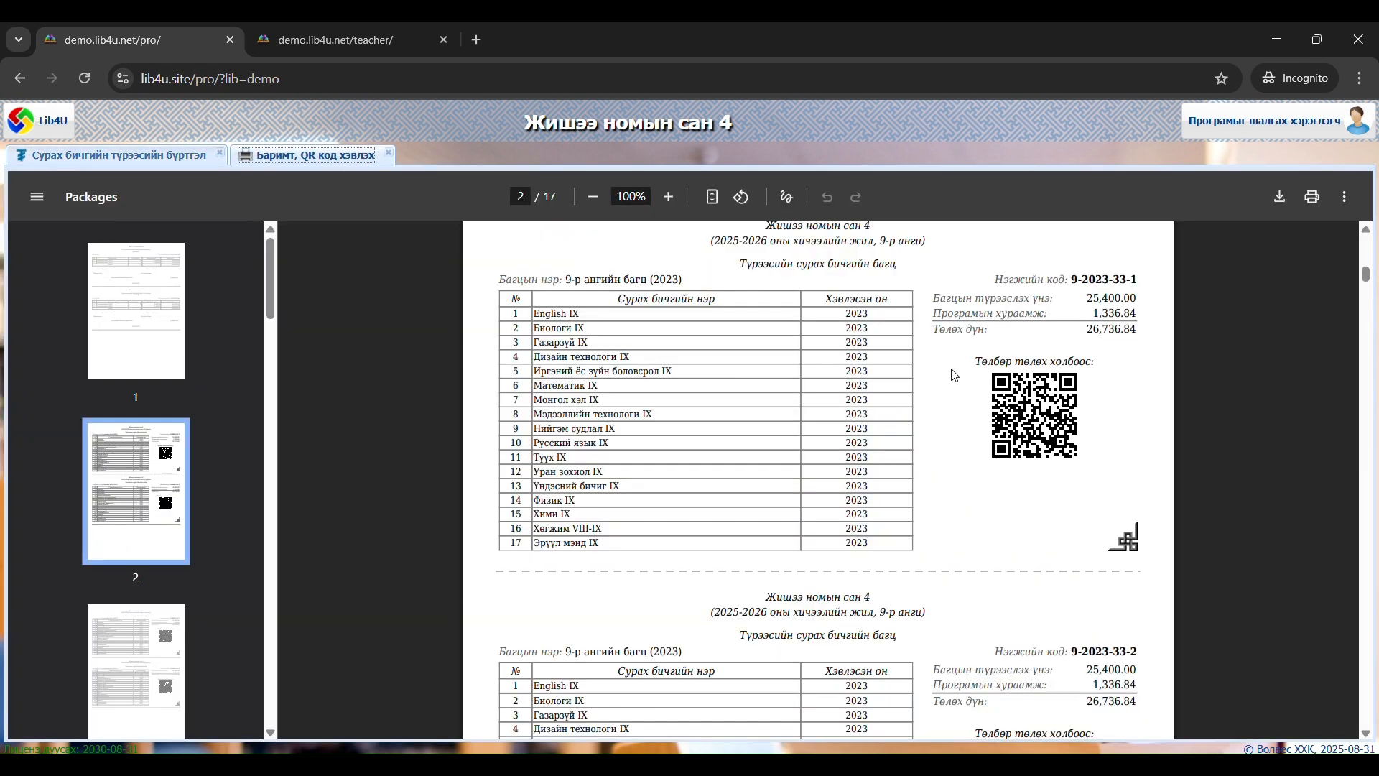
pyautogui.moveTo(1139, 280); pyautogui.dragTo(1070, 284)
pyautogui.click(349, 30)
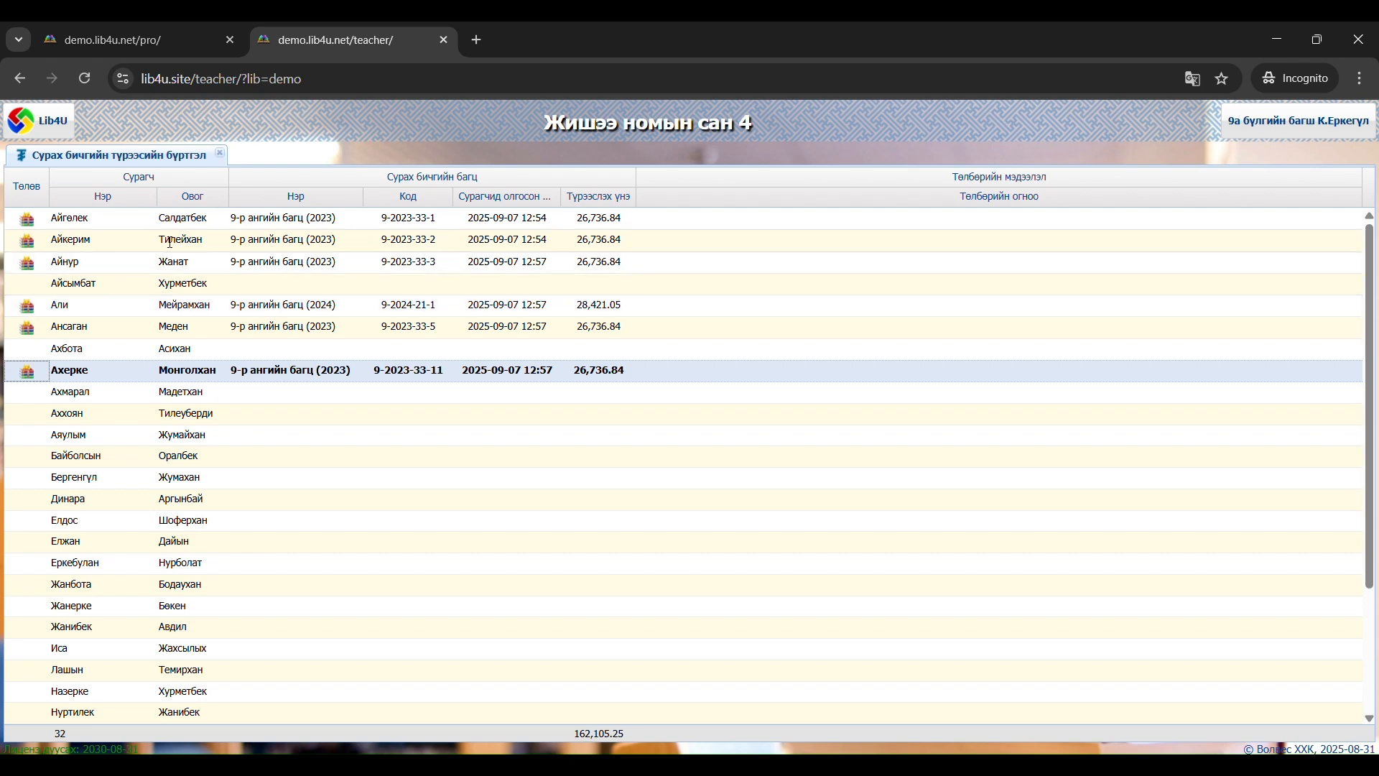
pyautogui.click(122, 227)
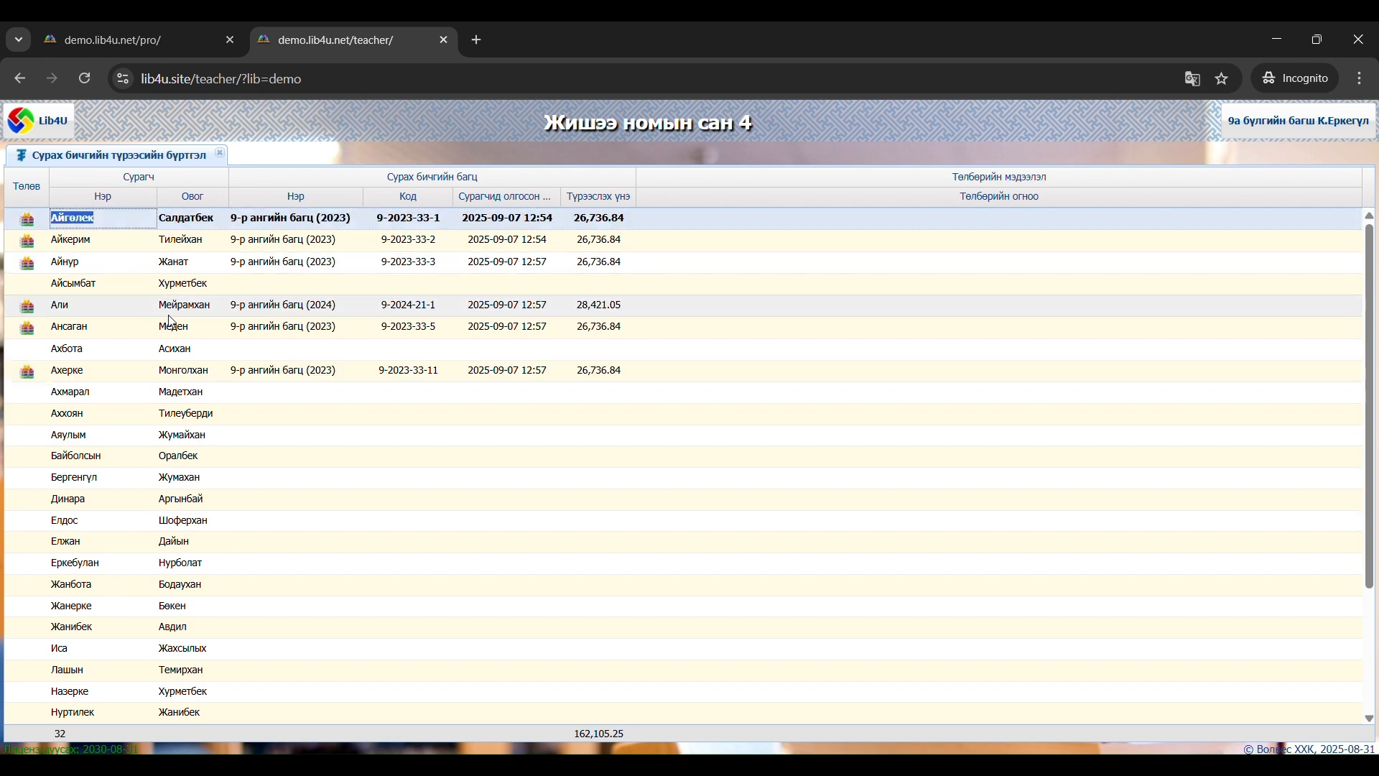
# Switch to the librarian site and regenerate the printable receipts and QR codes for group 9а
pyautogui.click(205, 39)
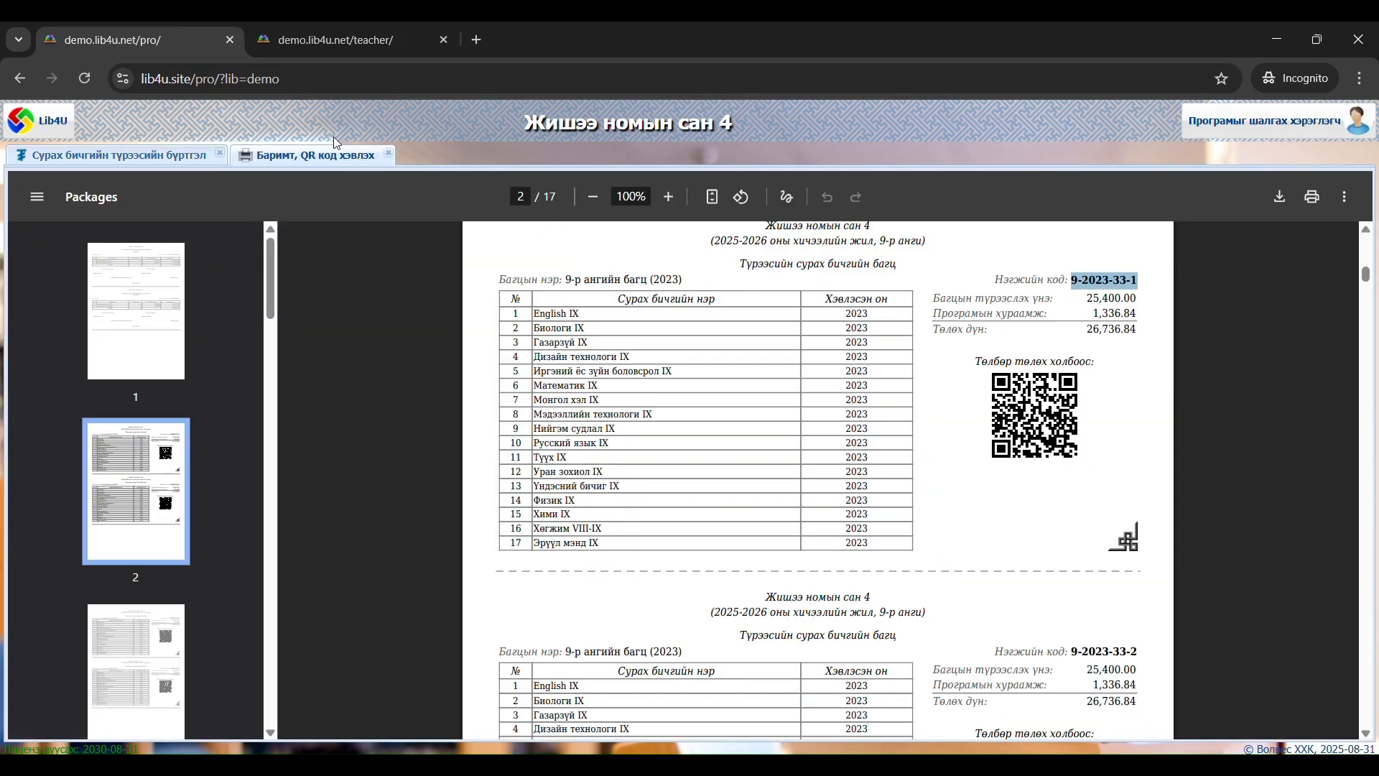
pyautogui.click(196, 158)
pyautogui.click(1308, 243)
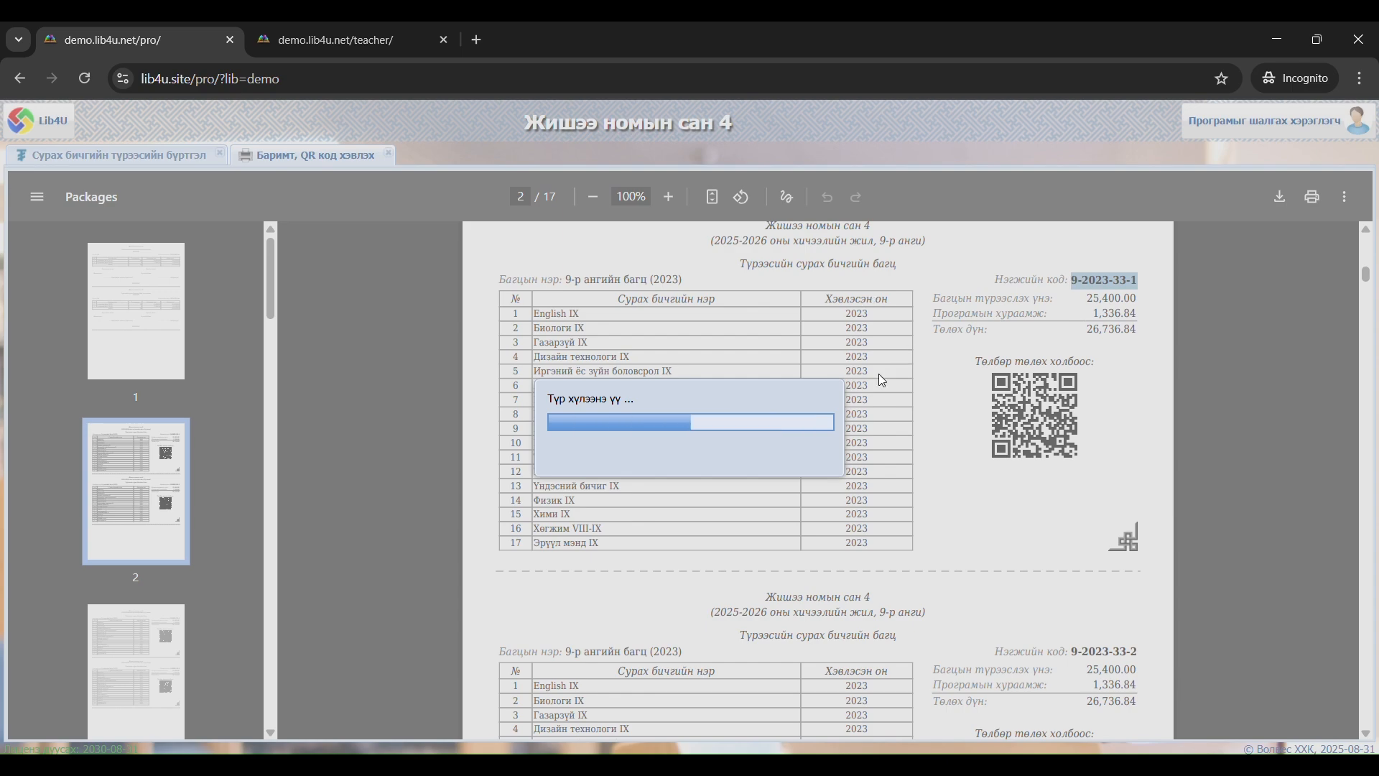
pyautogui.scroll(-5, 819, 429)
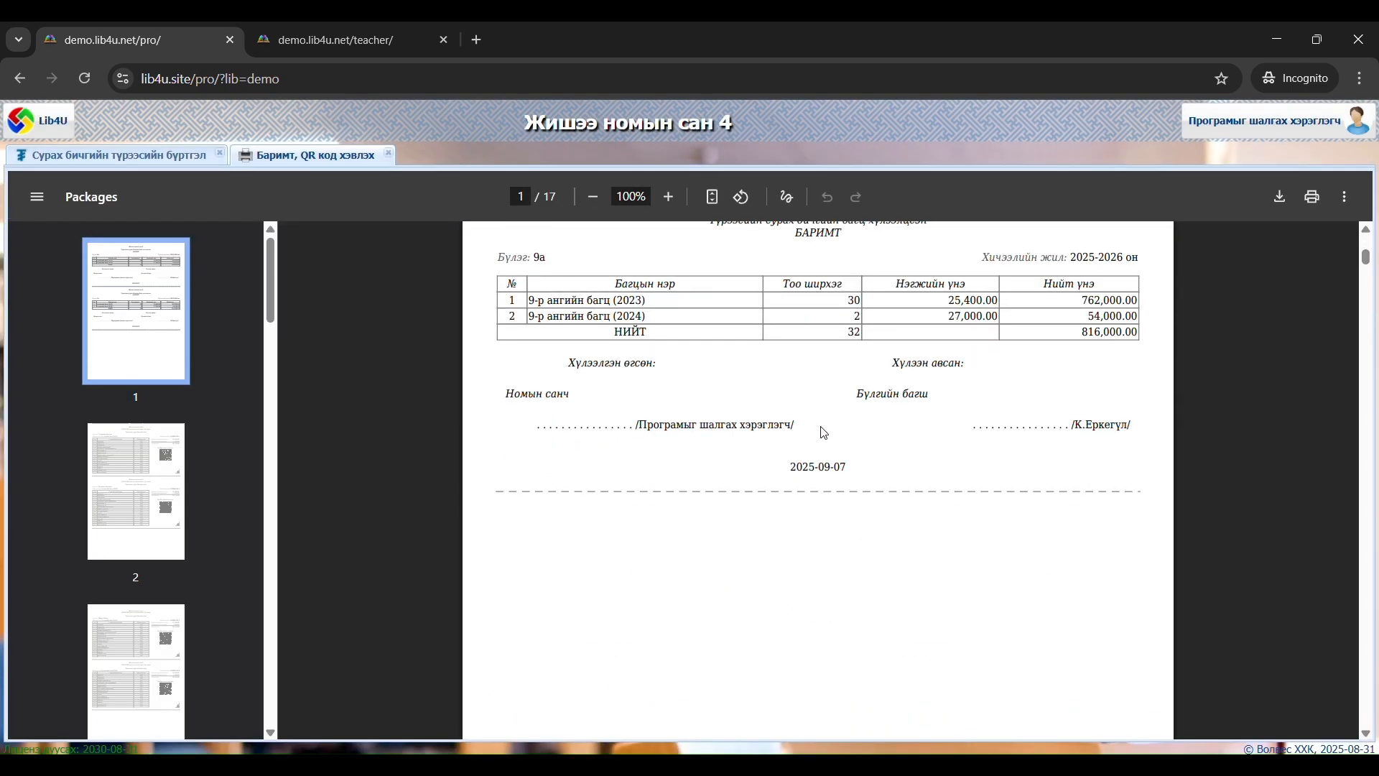
pyautogui.scroll(5, 821, 427)
pyautogui.scroll(-20, 824, 433)
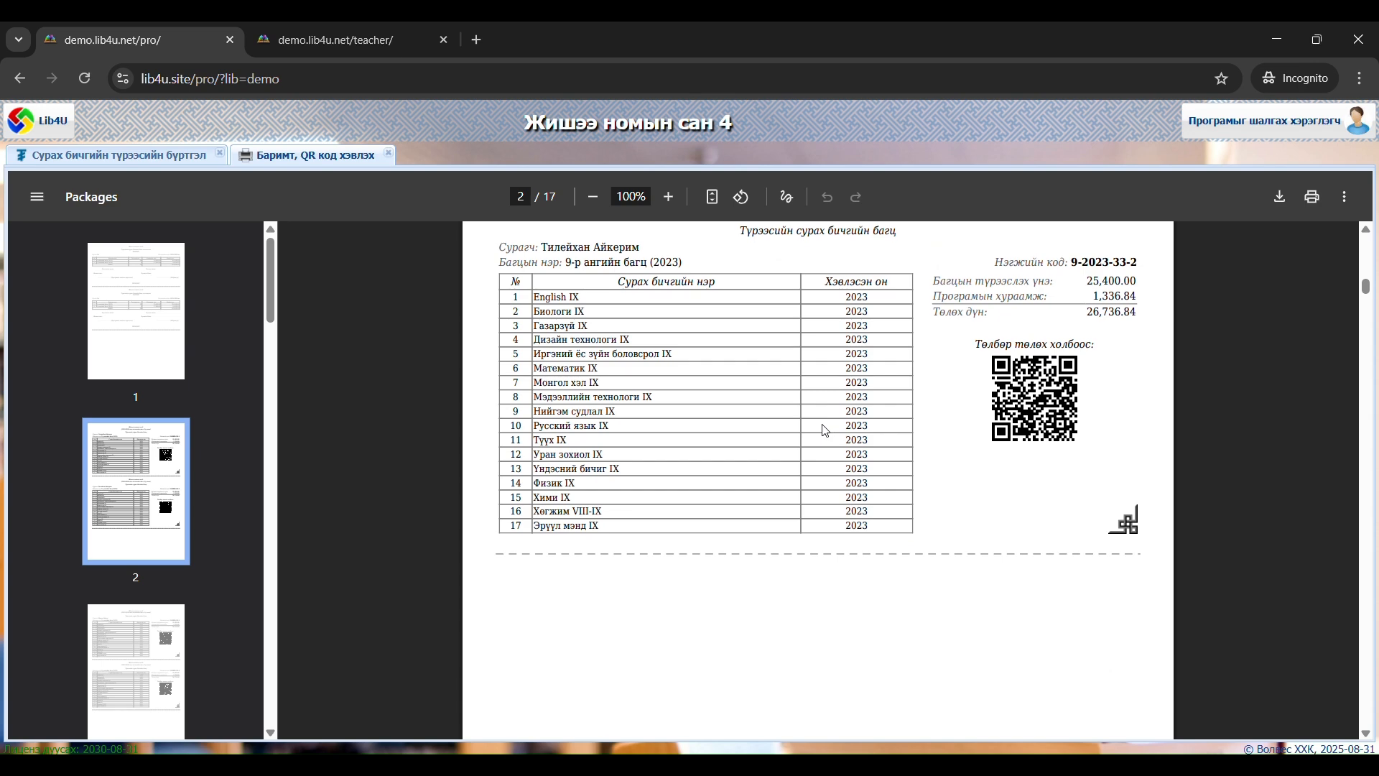
# Check the student names and bundle codes on the regenerated receipts against the teacher site's list, reading through to the fifth page
pyautogui.click(361, 42)
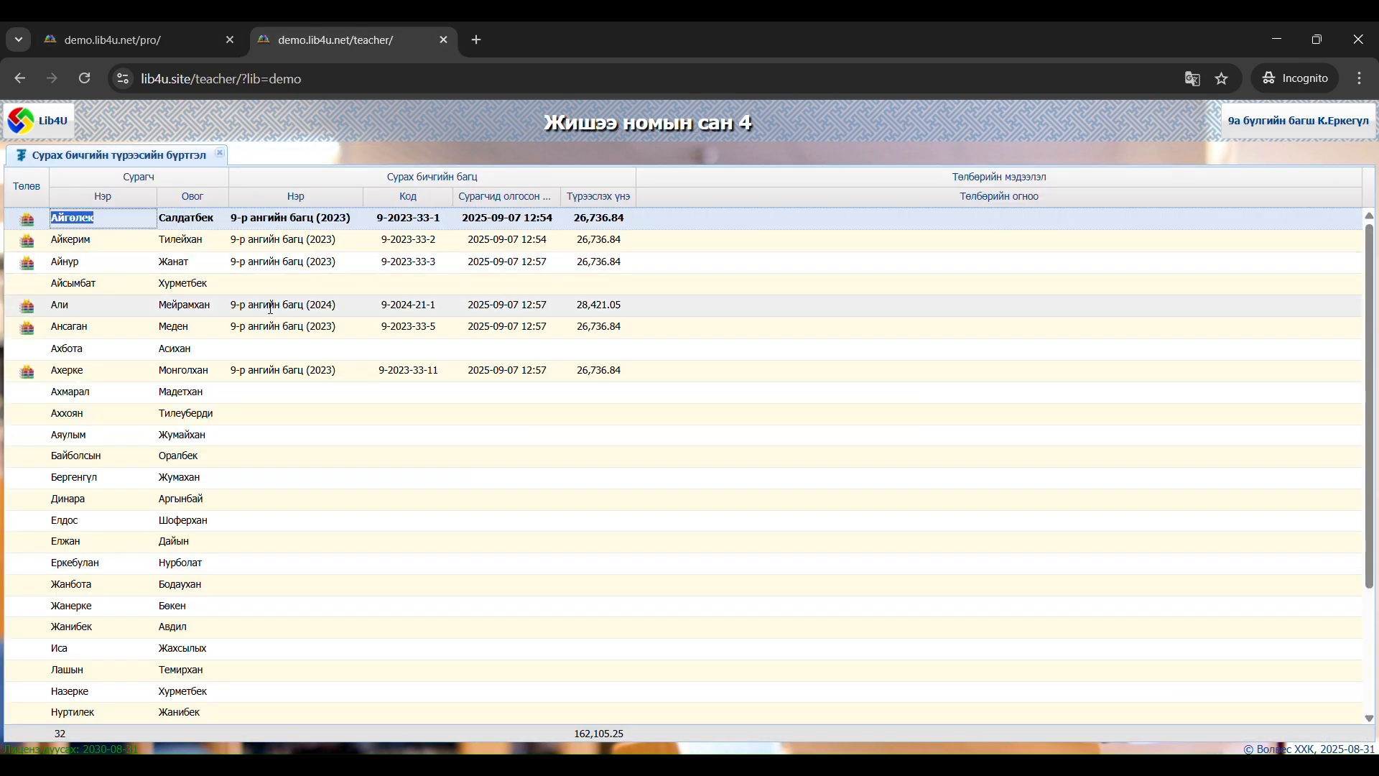
pyautogui.click(174, 42)
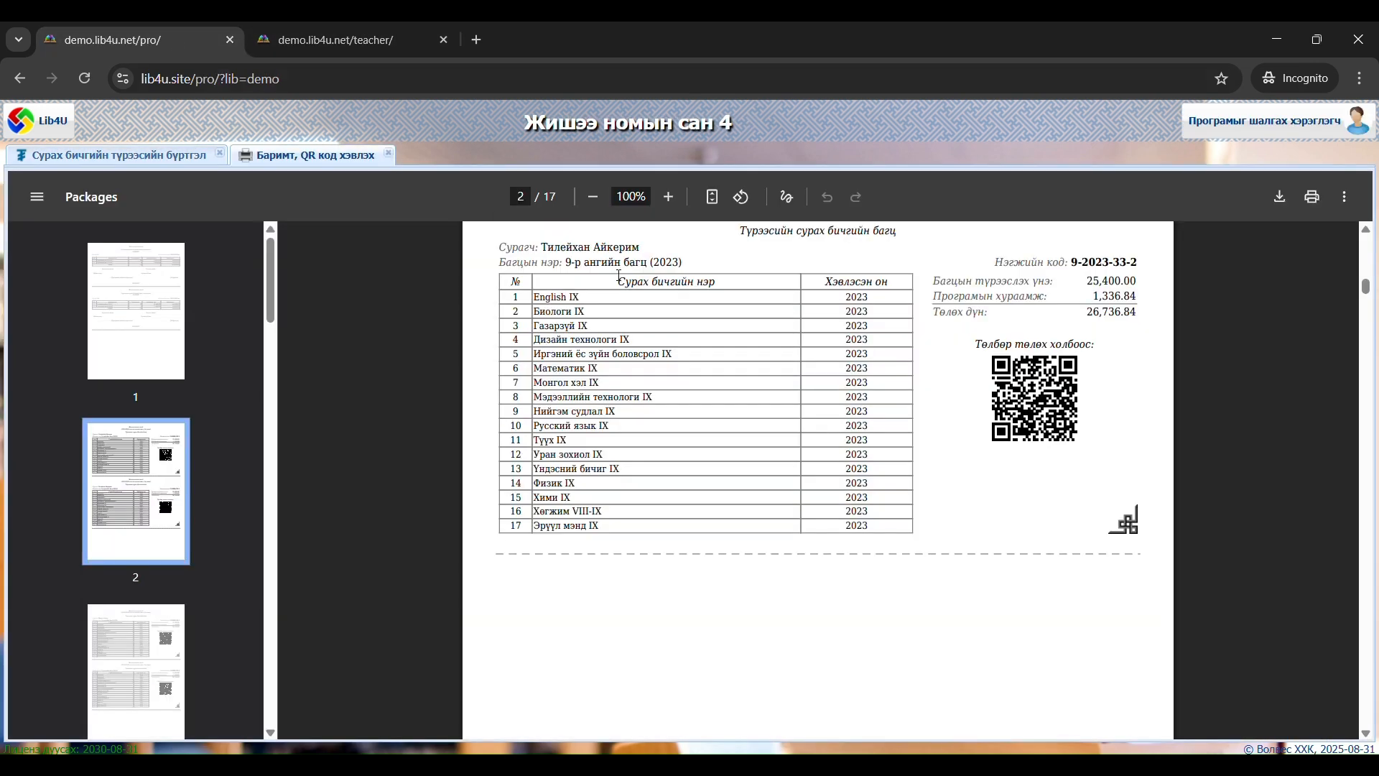
pyautogui.scroll(10, 744, 380)
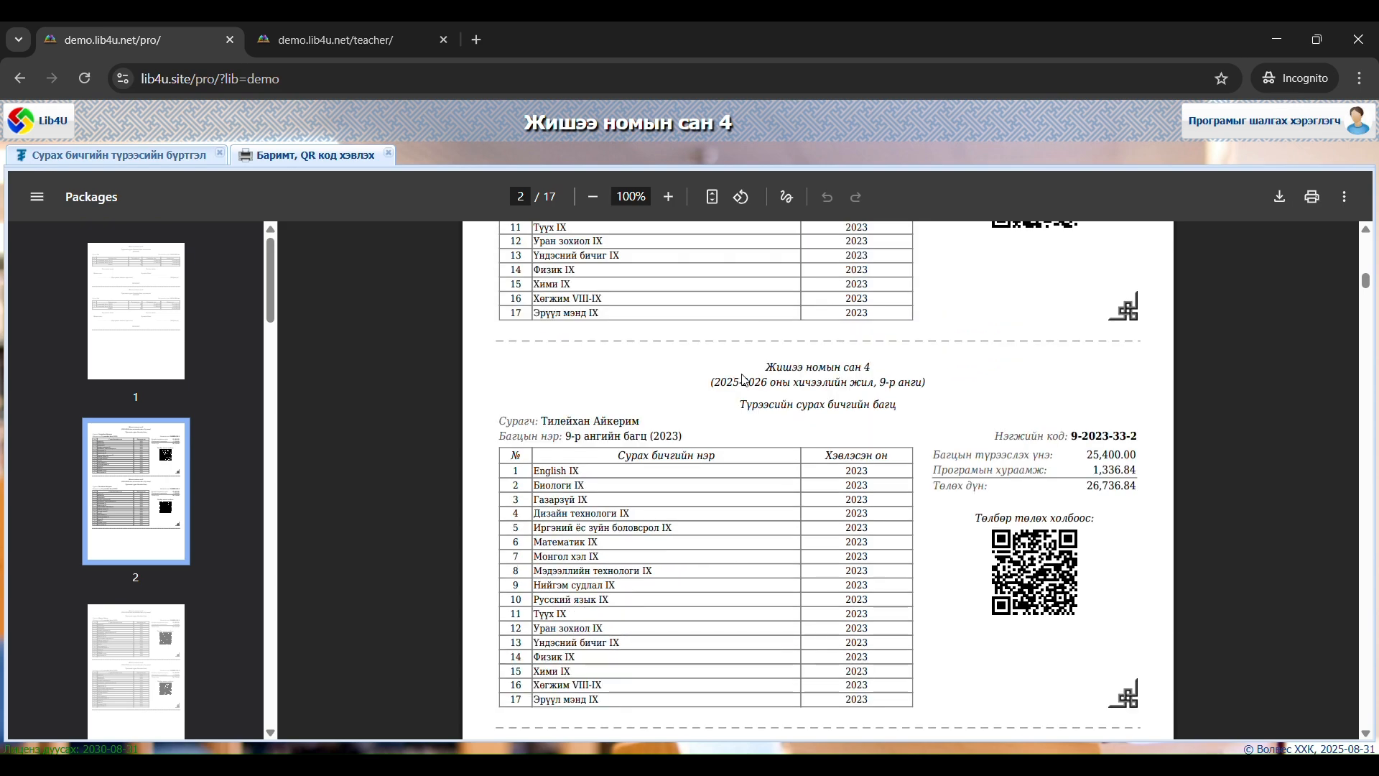
pyautogui.scroll(-6, 745, 380)
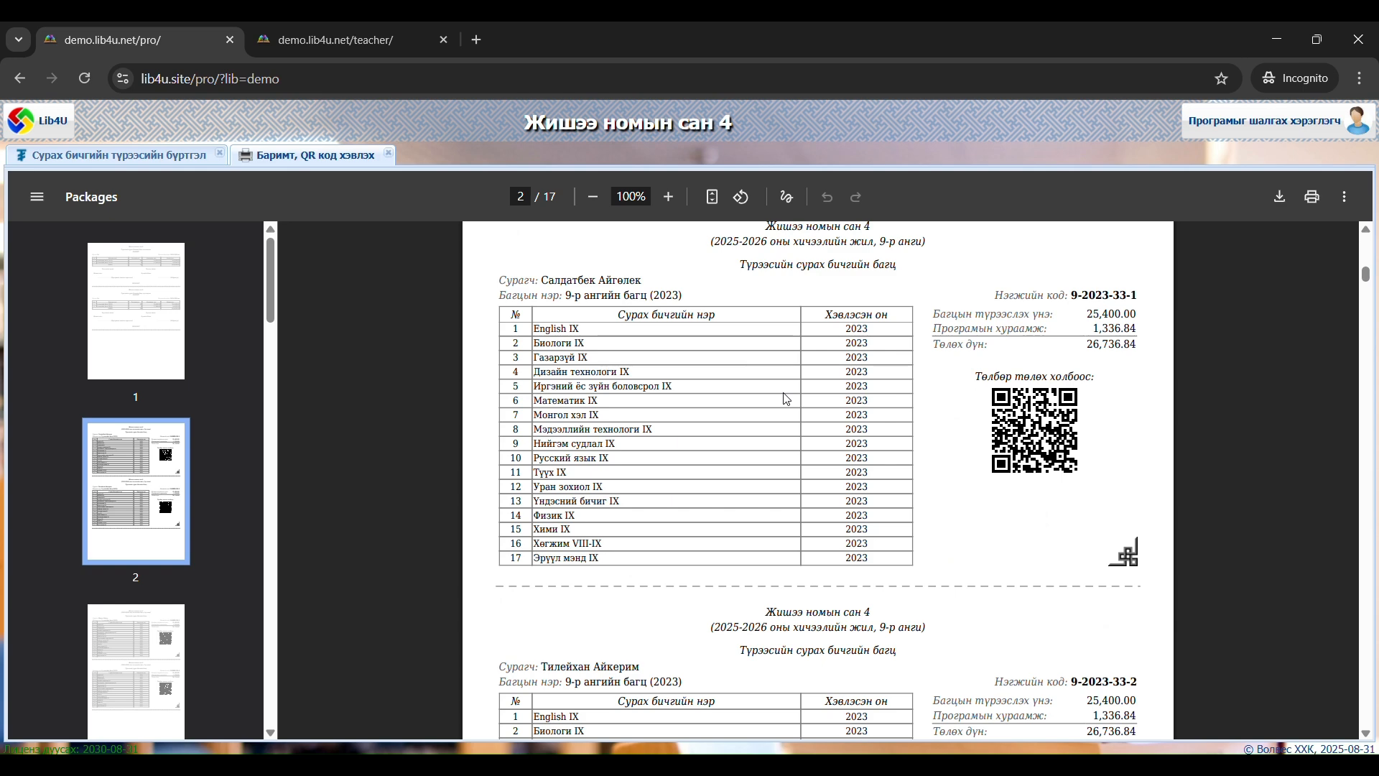
pyautogui.moveTo(1137, 296); pyautogui.dragTo(1071, 296)
pyautogui.moveTo(642, 281); pyautogui.dragTo(498, 282)
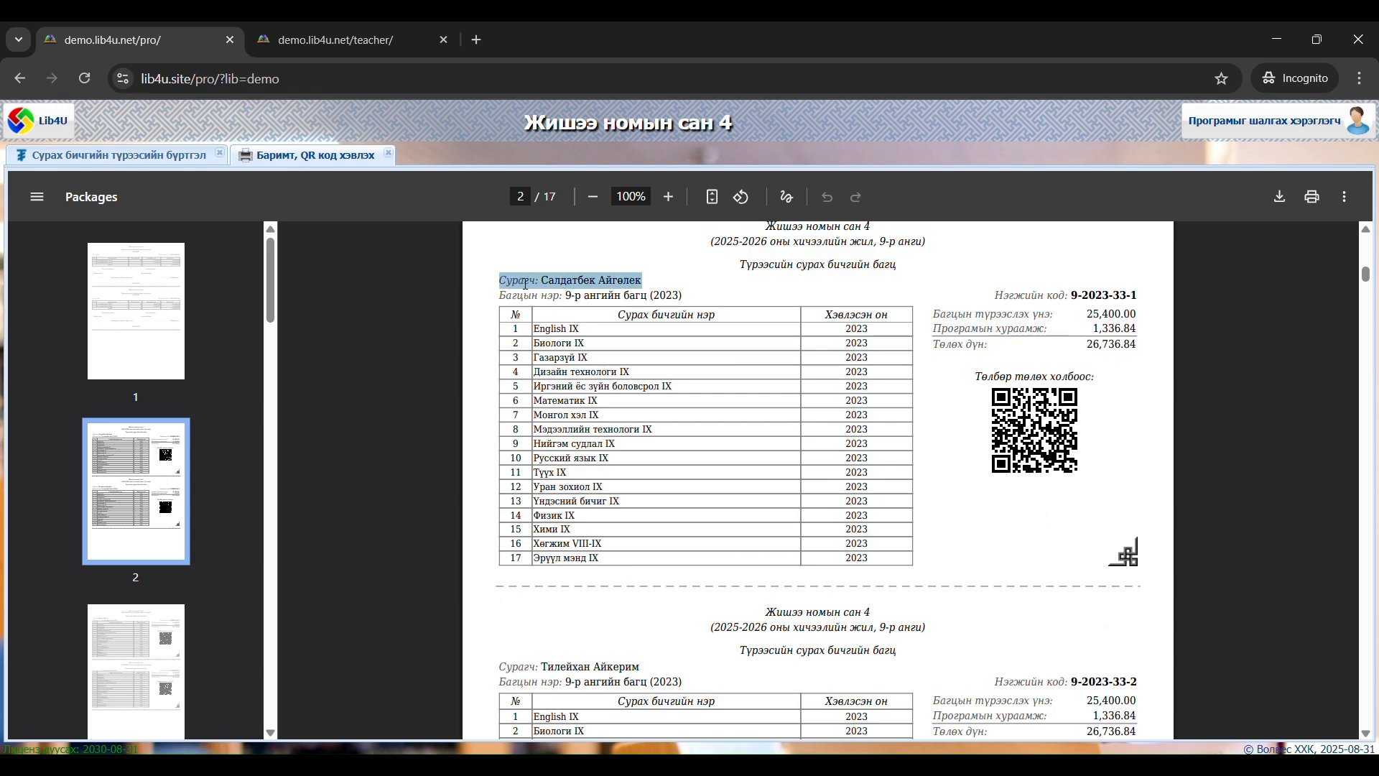
pyautogui.scroll(-5, 749, 397)
pyautogui.scroll(5, 750, 397)
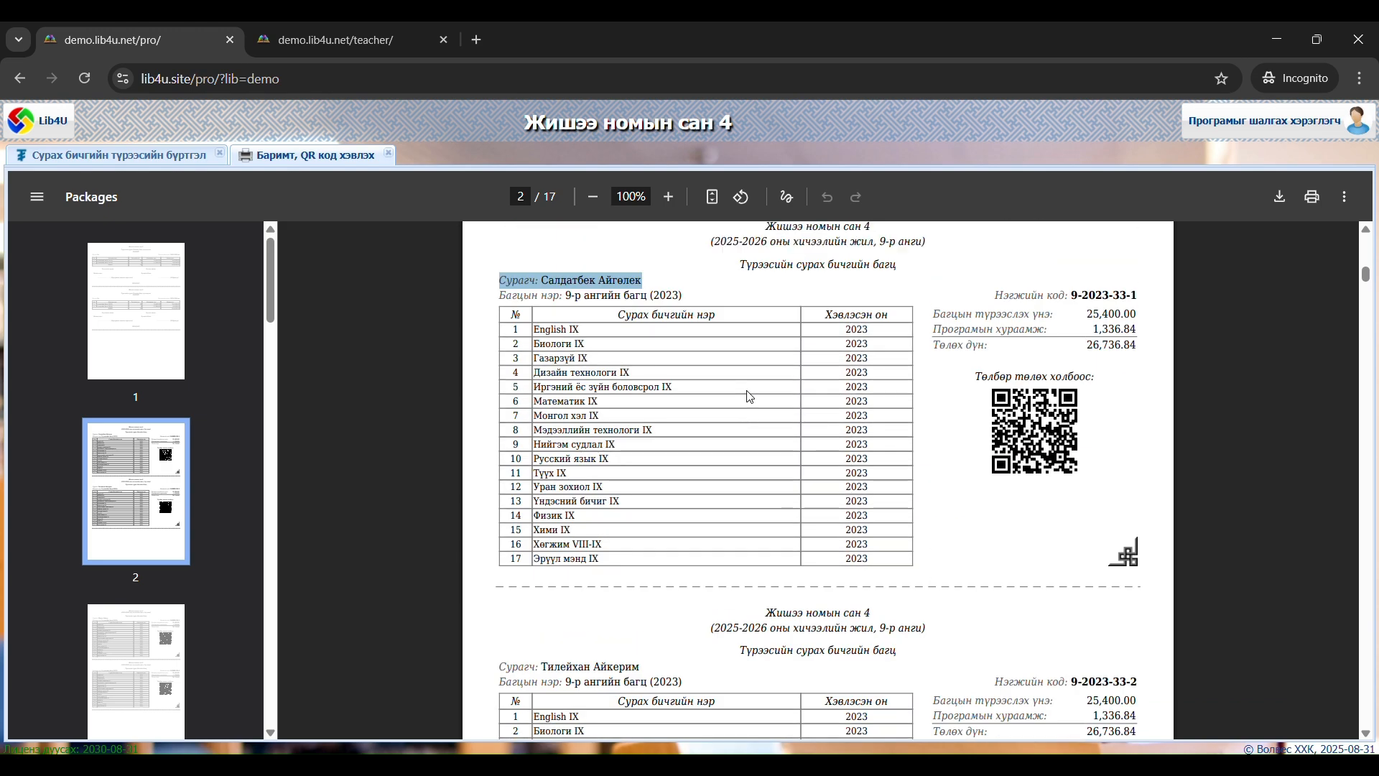
pyautogui.scroll(-15, 749, 397)
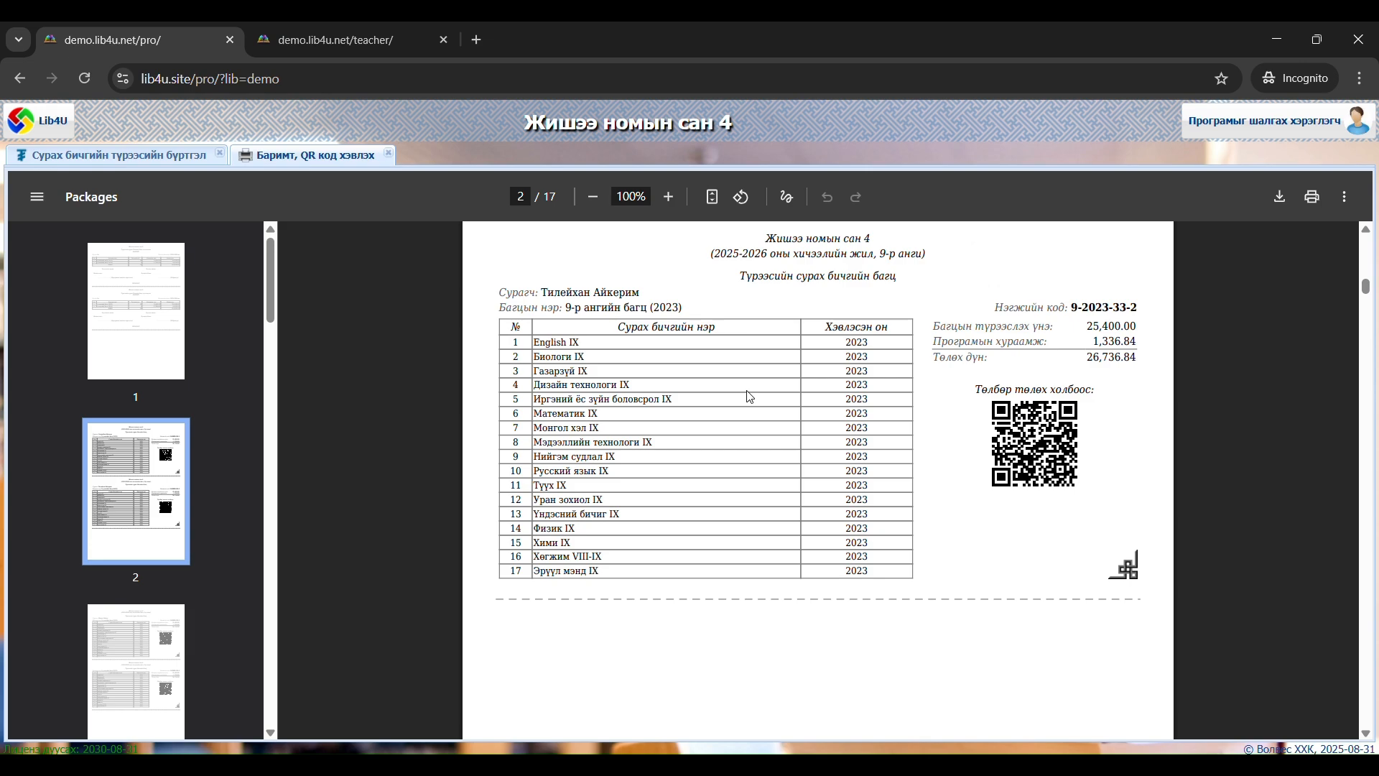
pyautogui.scroll(-6, 750, 397)
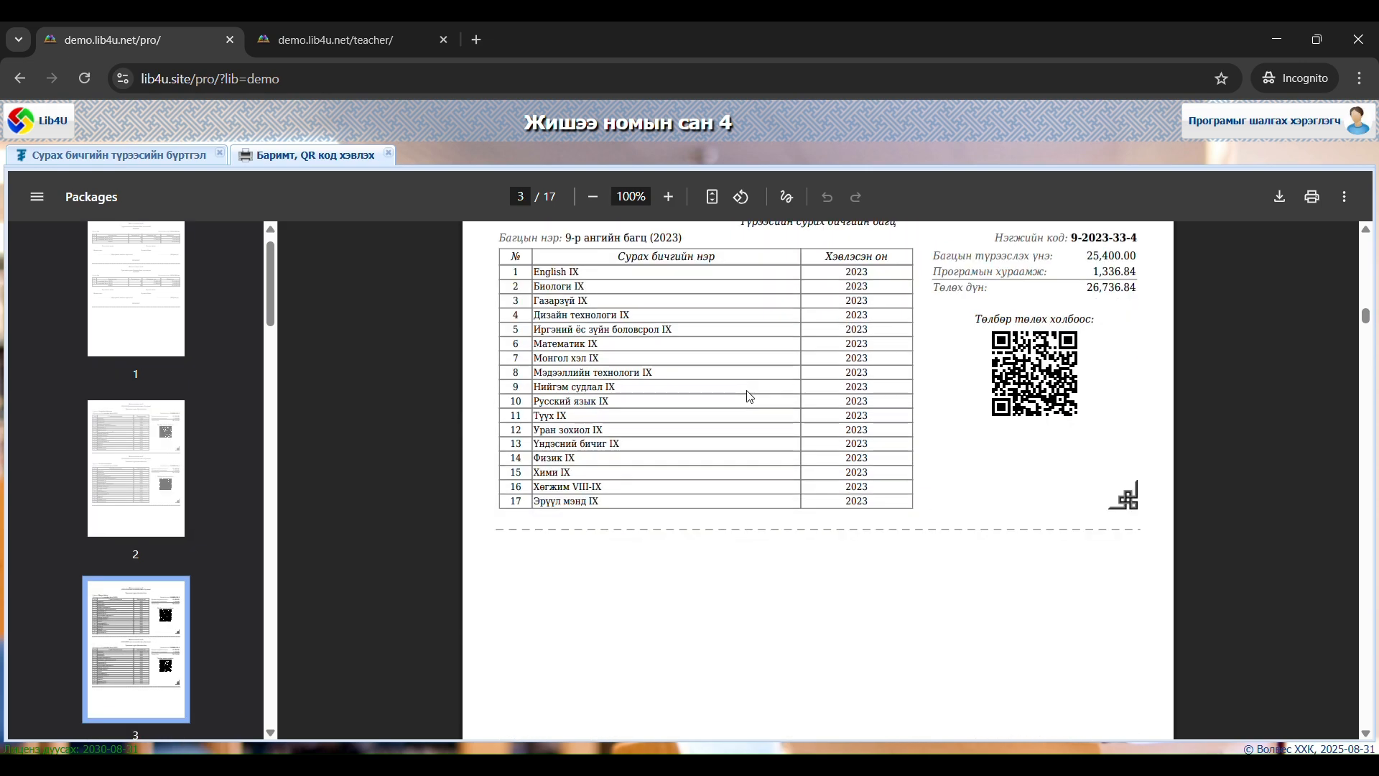
pyautogui.scroll(-6, 750, 397)
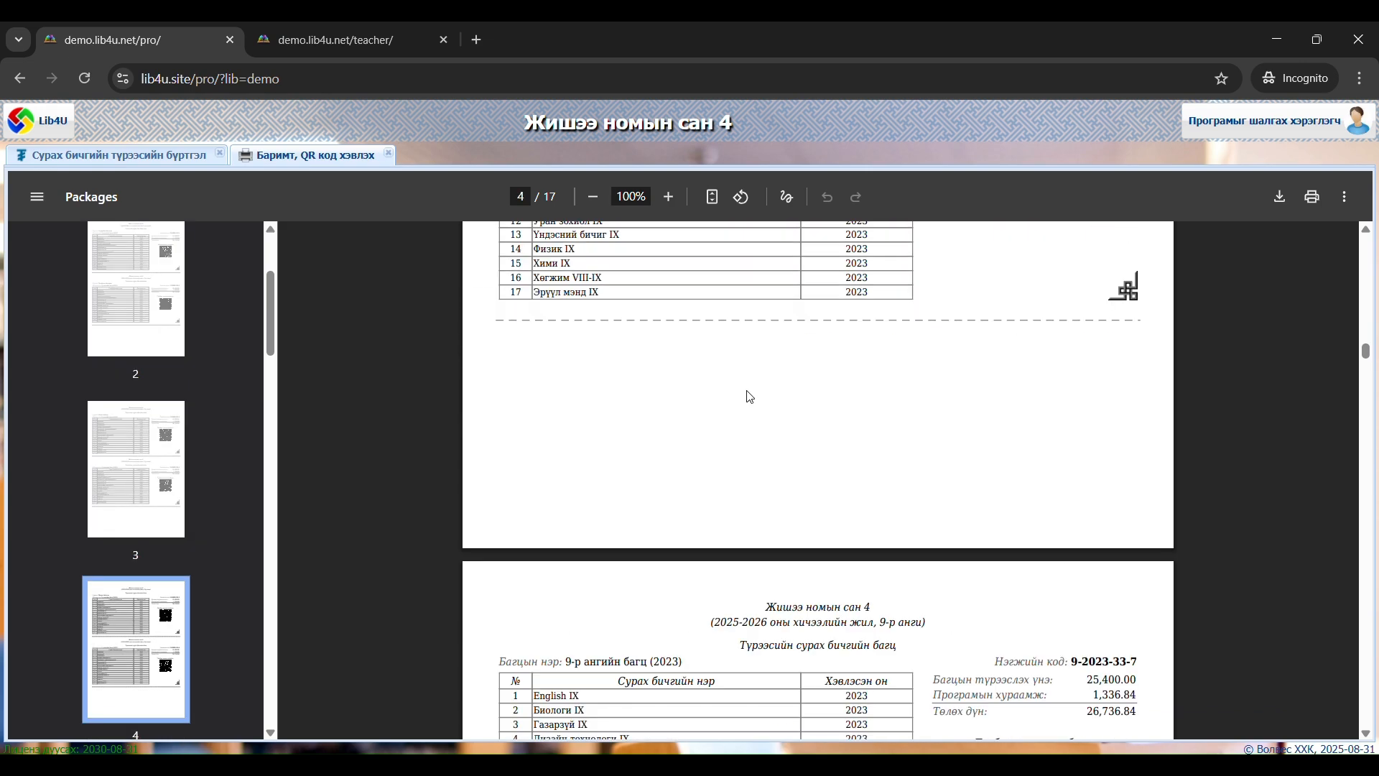
pyautogui.scroll(-6, 750, 397)
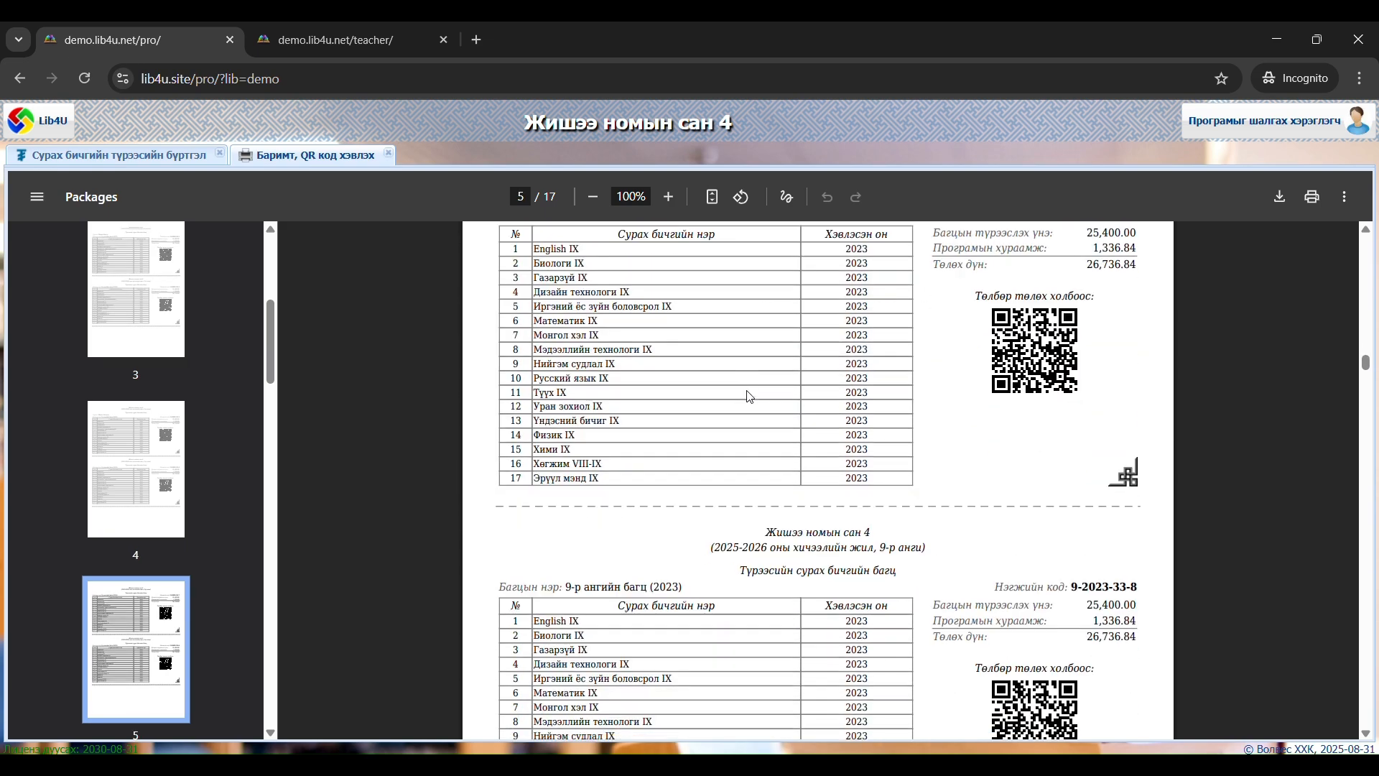
# Show the payment QR code on the 9-2023-33-5 receipt at 125% zoom and return to the teacher site's student list
pyautogui.scroll(3, 750, 397)
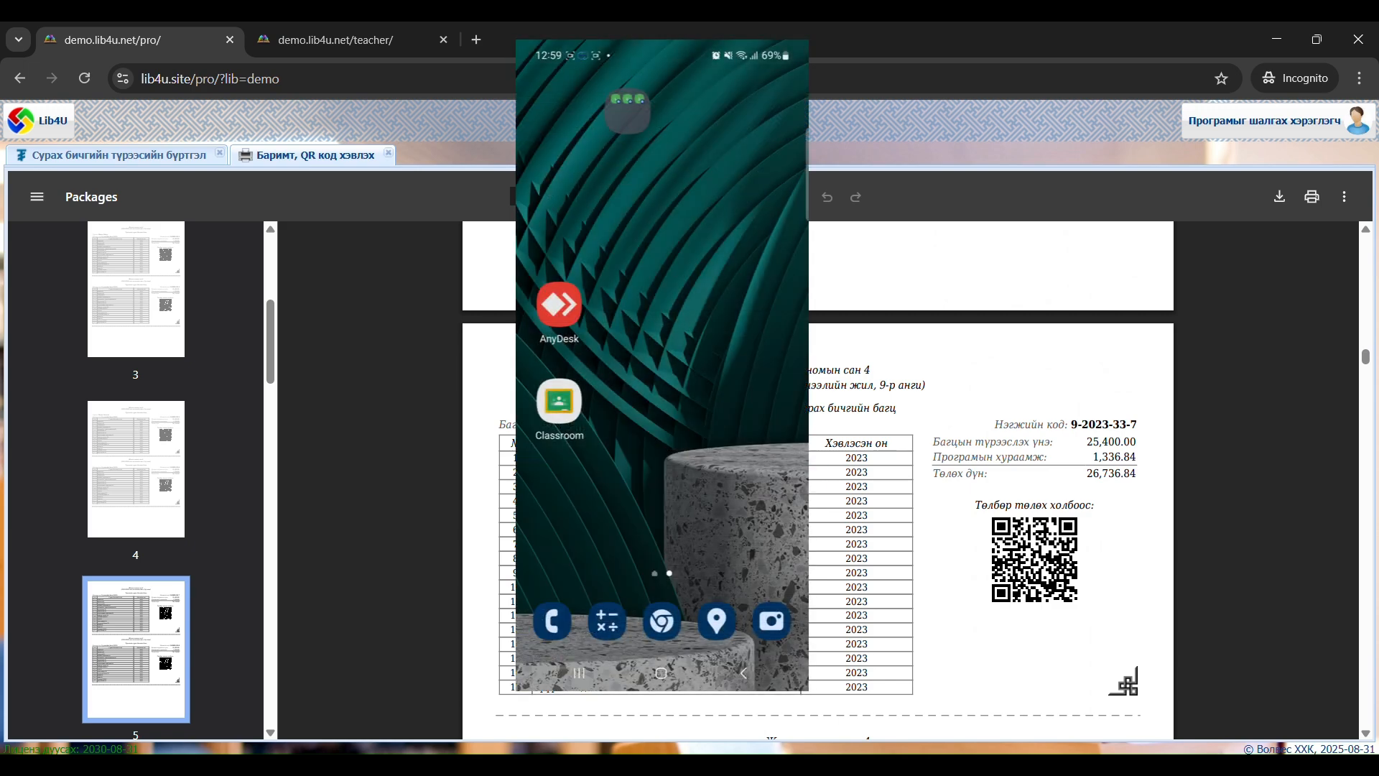
pyautogui.keyDown('ctrl'); pyautogui.scroll(2, 881, 447); pyautogui.keyUp('ctrl')
pyautogui.scroll(-5, 881, 448)
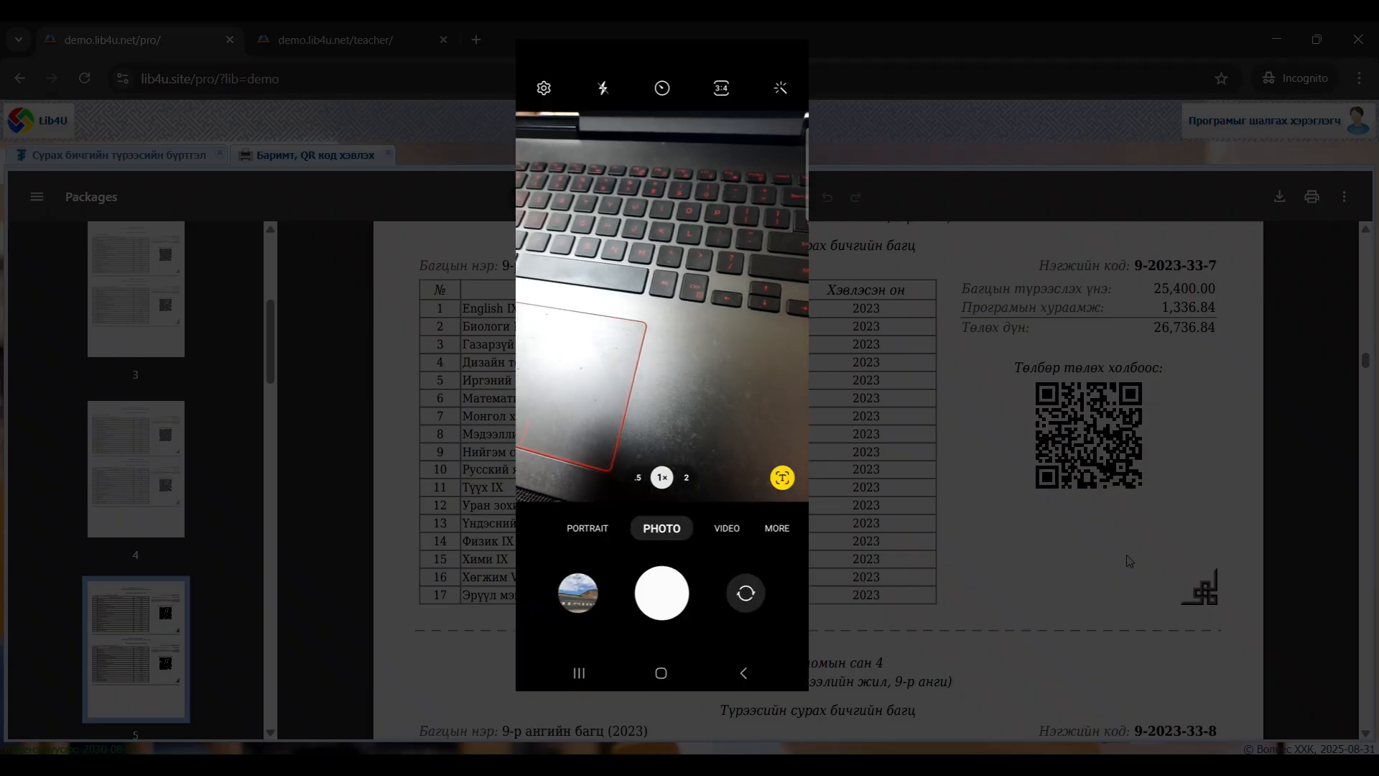
pyautogui.scroll(15, 1129, 561)
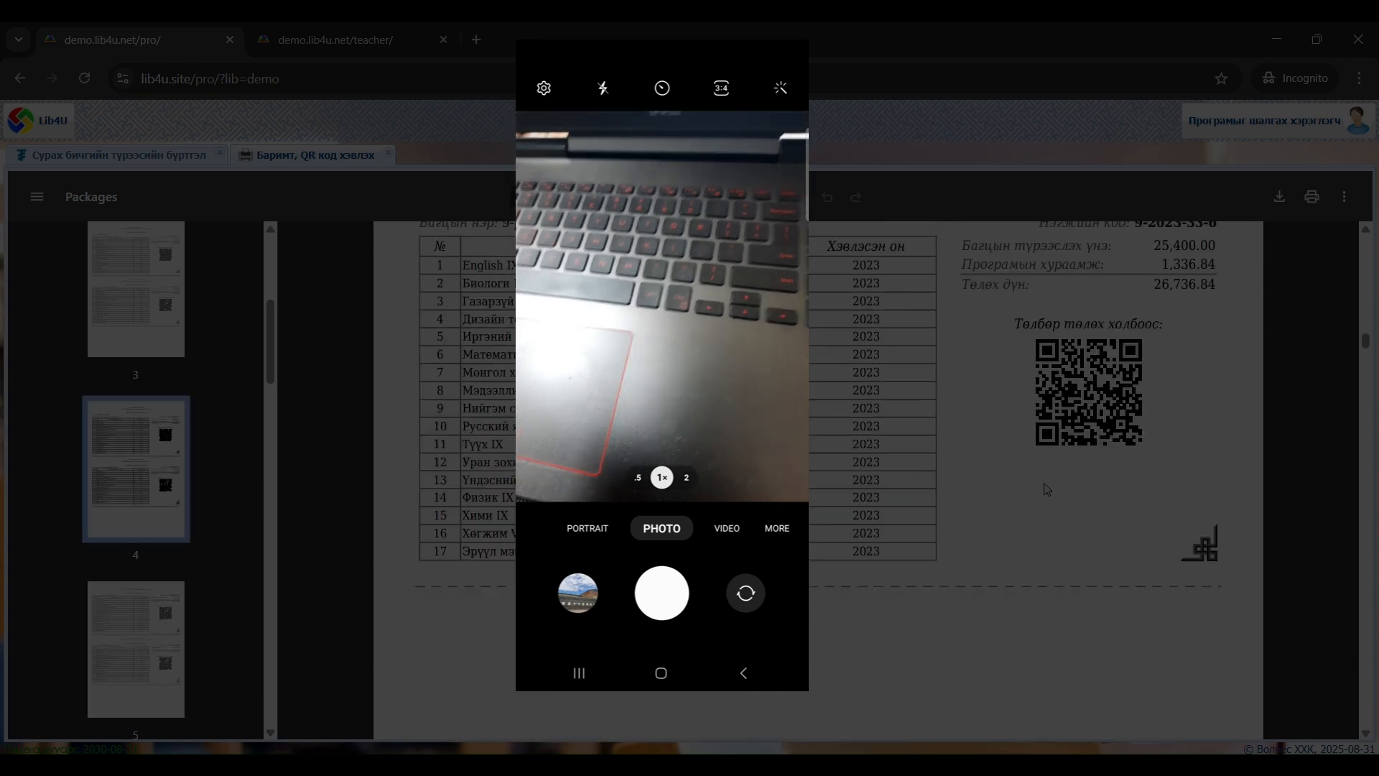
pyautogui.scroll(-5, 1050, 490)
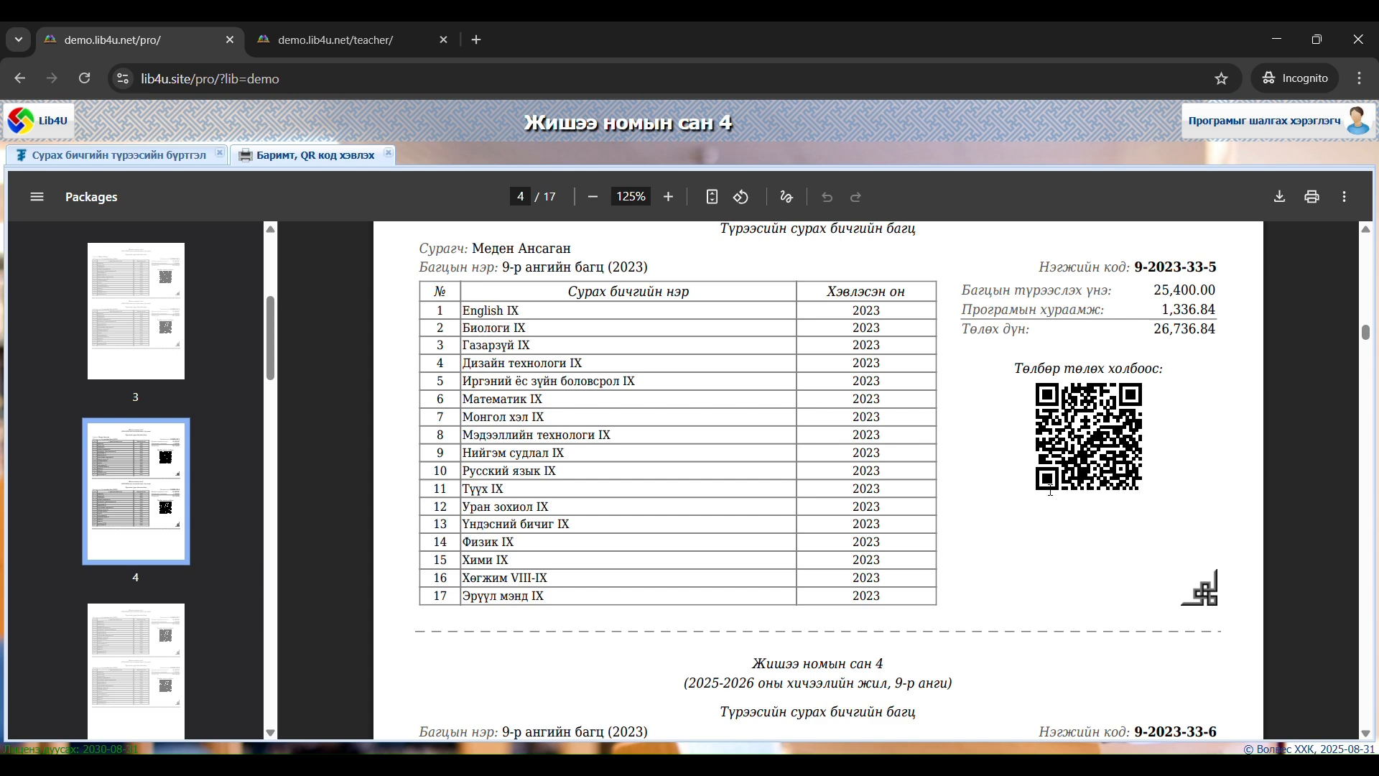
pyautogui.click(371, 41)
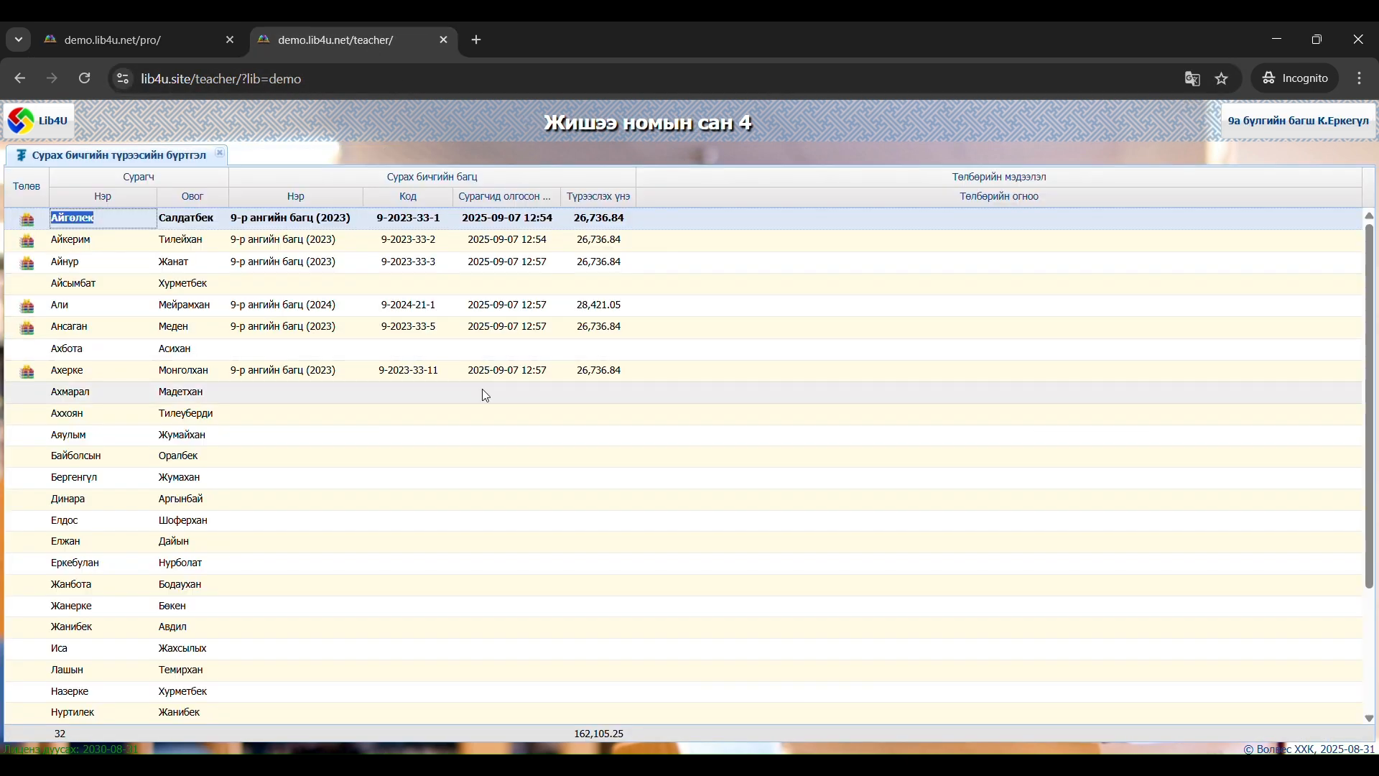
# Refresh the teacher site's student list and check the payment status and payment date for bundle 9-2023-33-5
pyautogui.rightClick(494, 420)
pyautogui.click(558, 603)
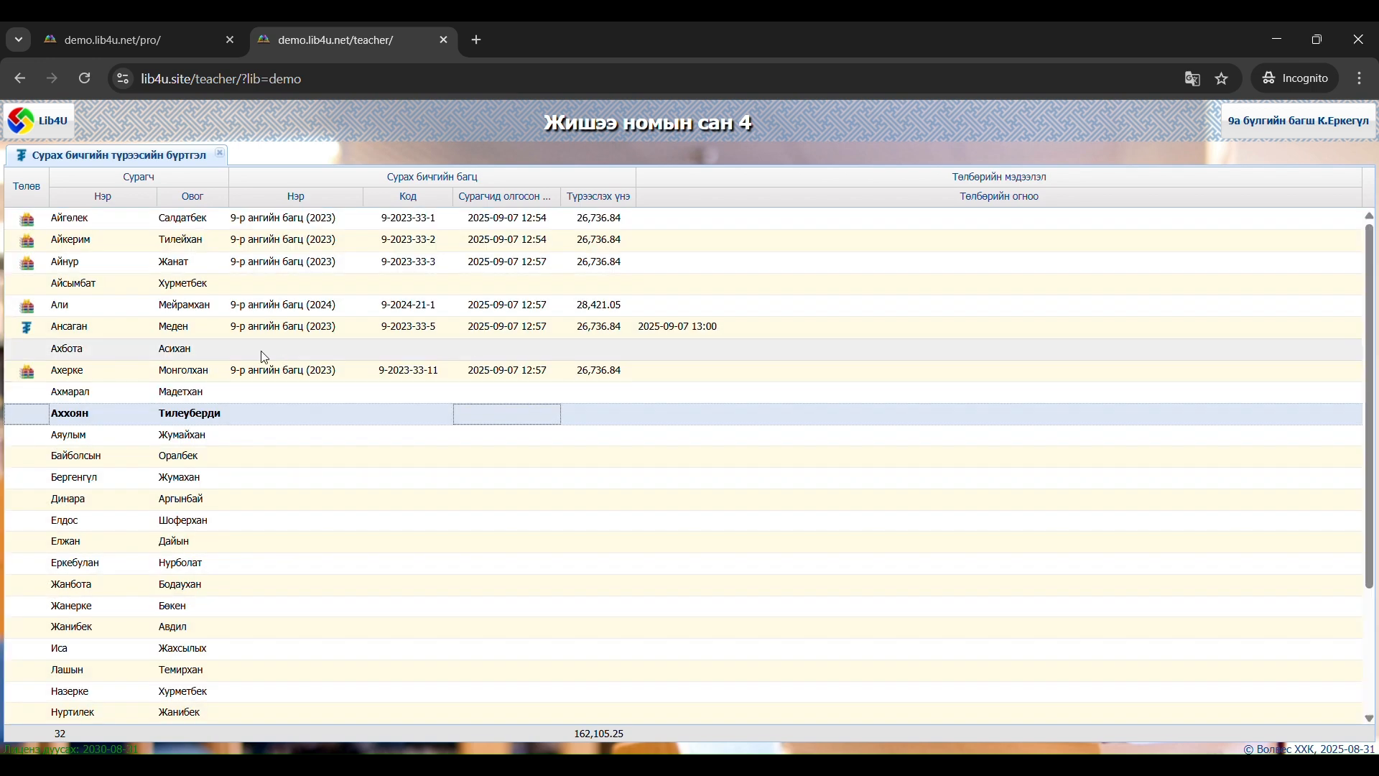
pyautogui.moveTo(26, 331)
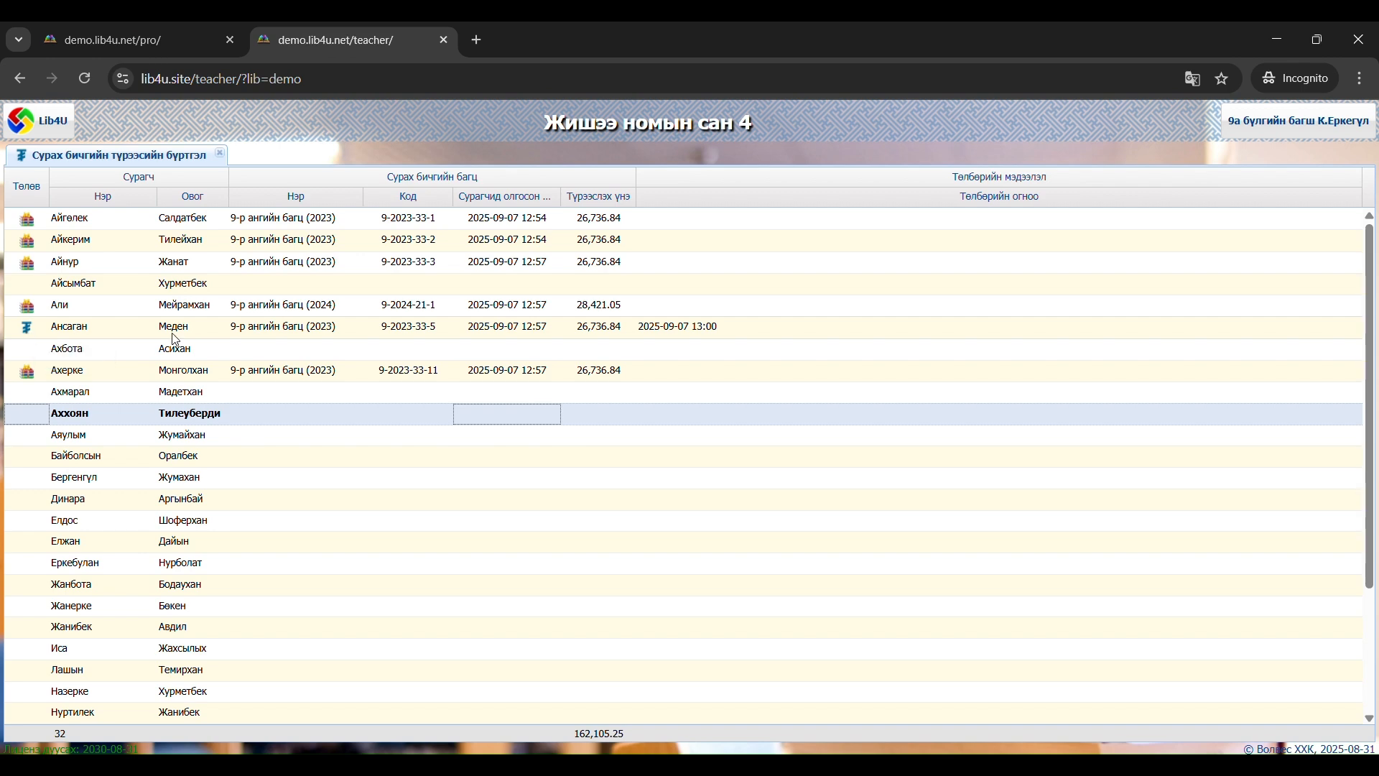
pyautogui.click(29, 332)
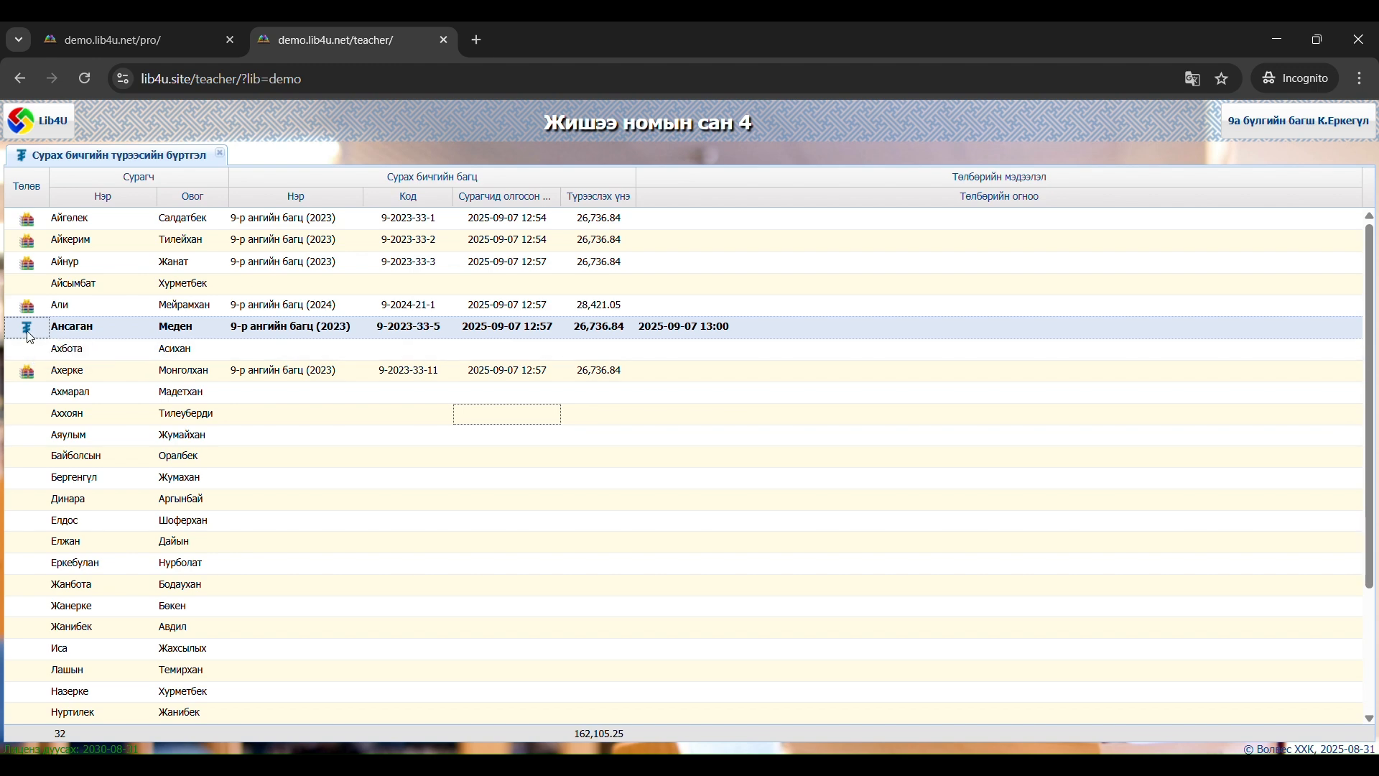
pyautogui.click(736, 330)
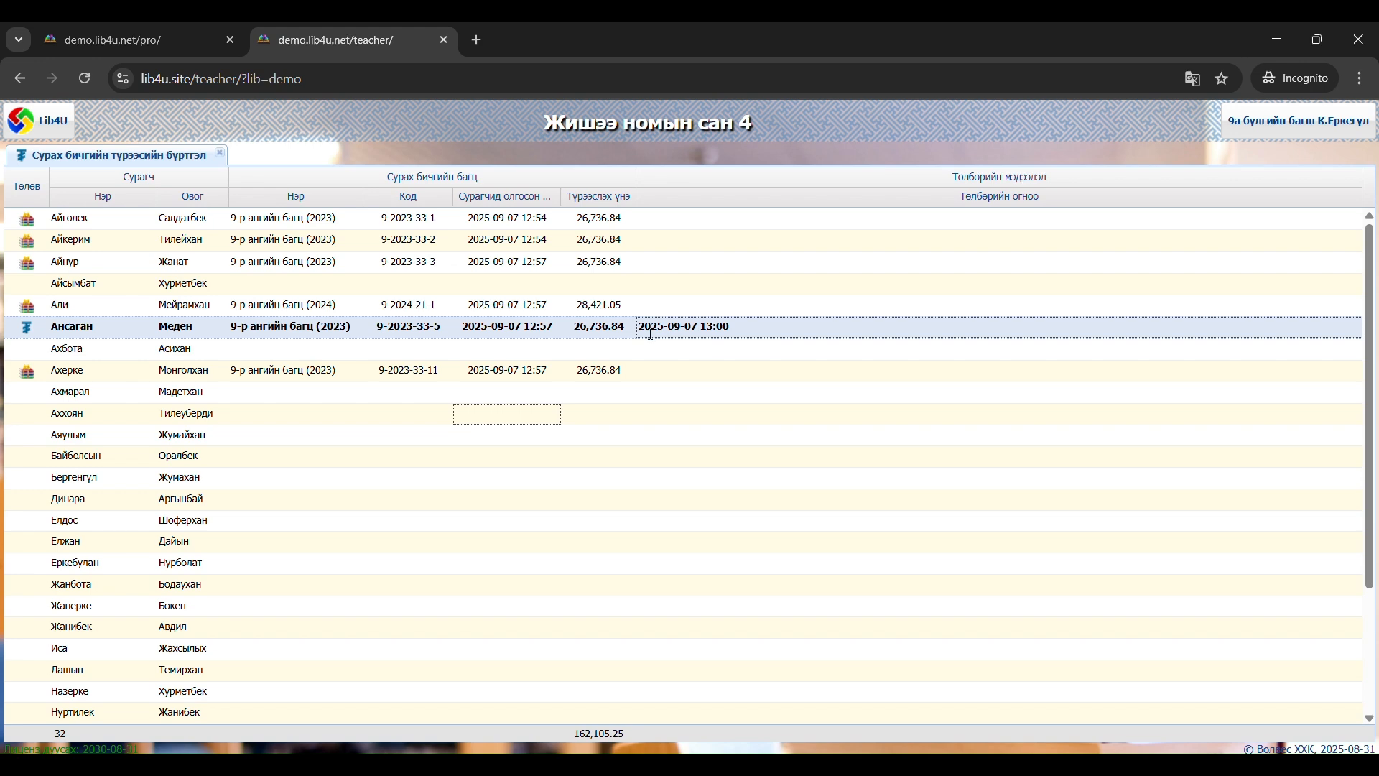
pyautogui.moveTo(646, 333)
pyautogui.mouseDown()
pyautogui.moveTo(707, 341)
pyautogui.moveTo(637, 331)
pyautogui.mouseUp()
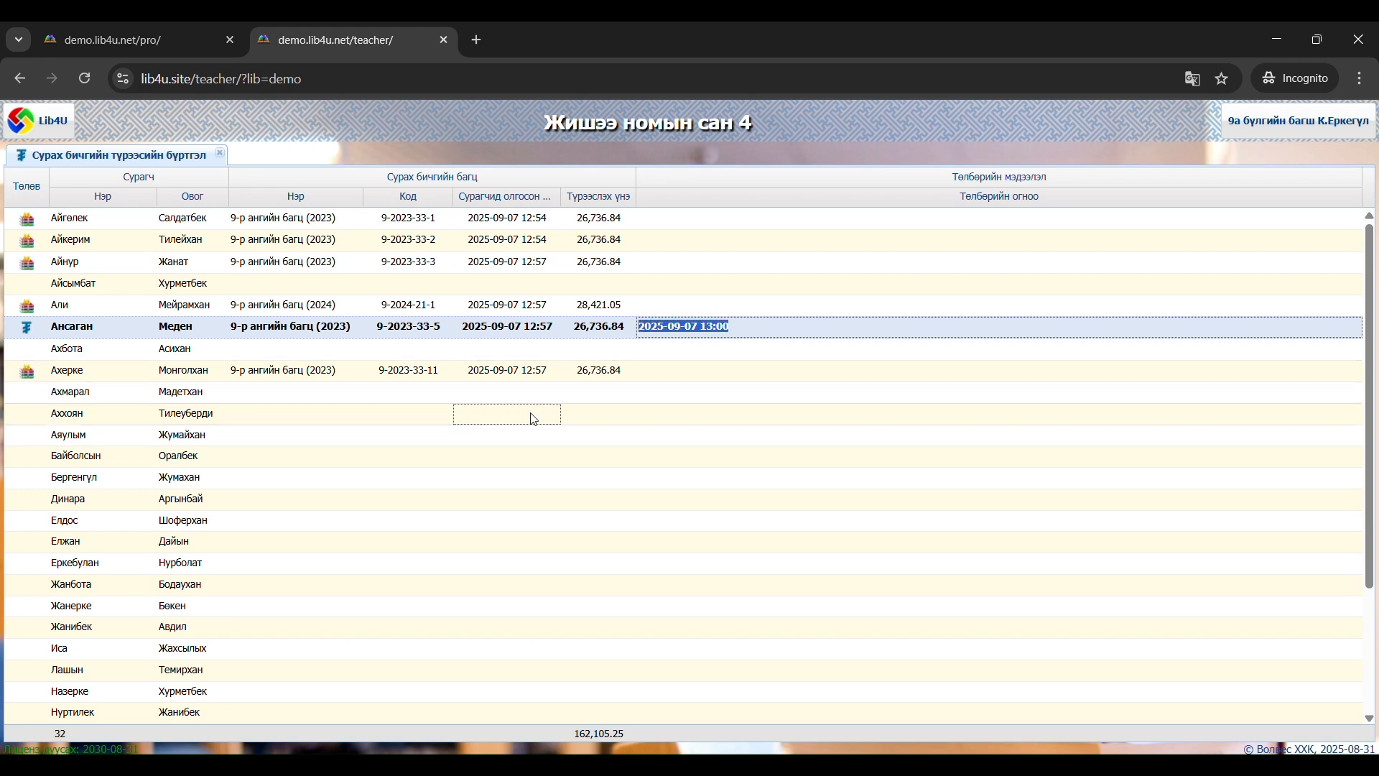
# Switch to the librarian site and check the payment status of bundle 9-2023-33-5 in group 9а's student list
pyautogui.click(144, 40)
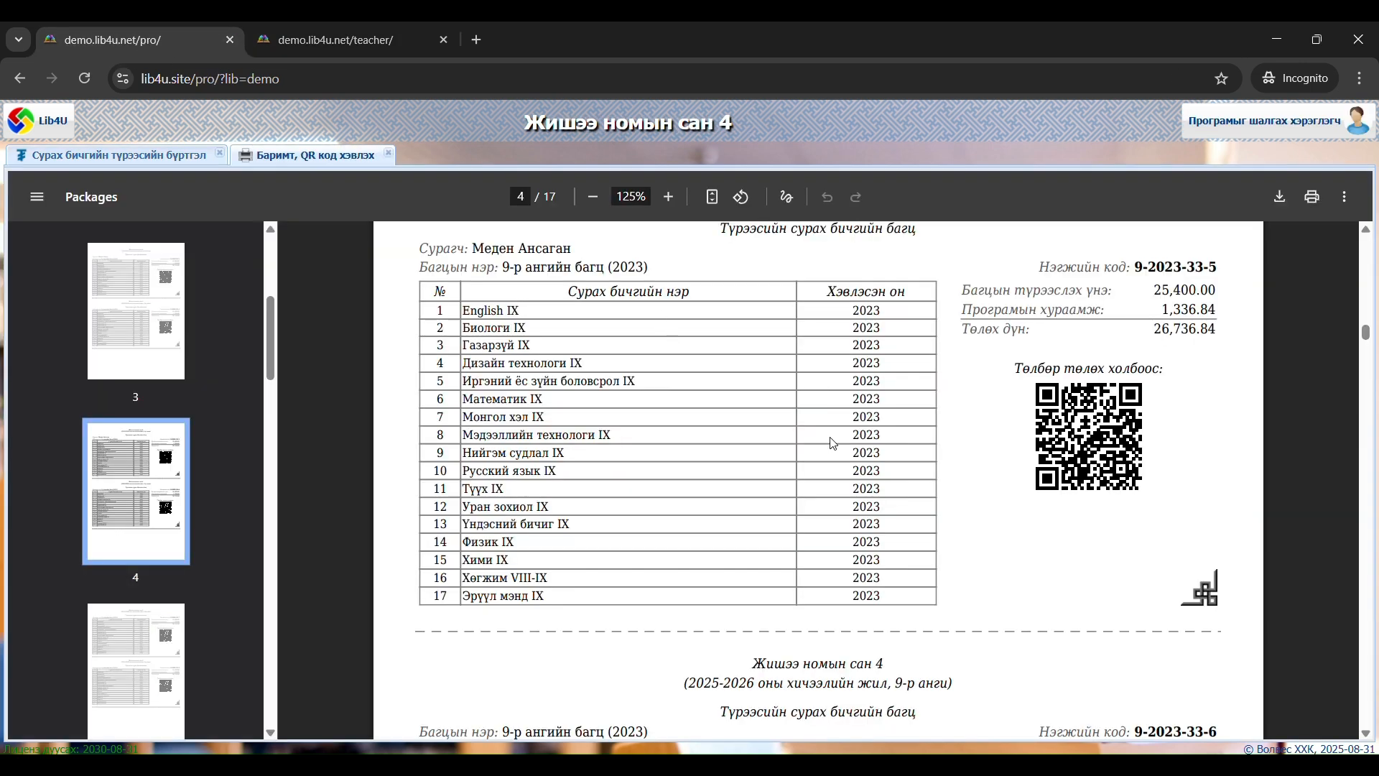
pyautogui.click(131, 156)
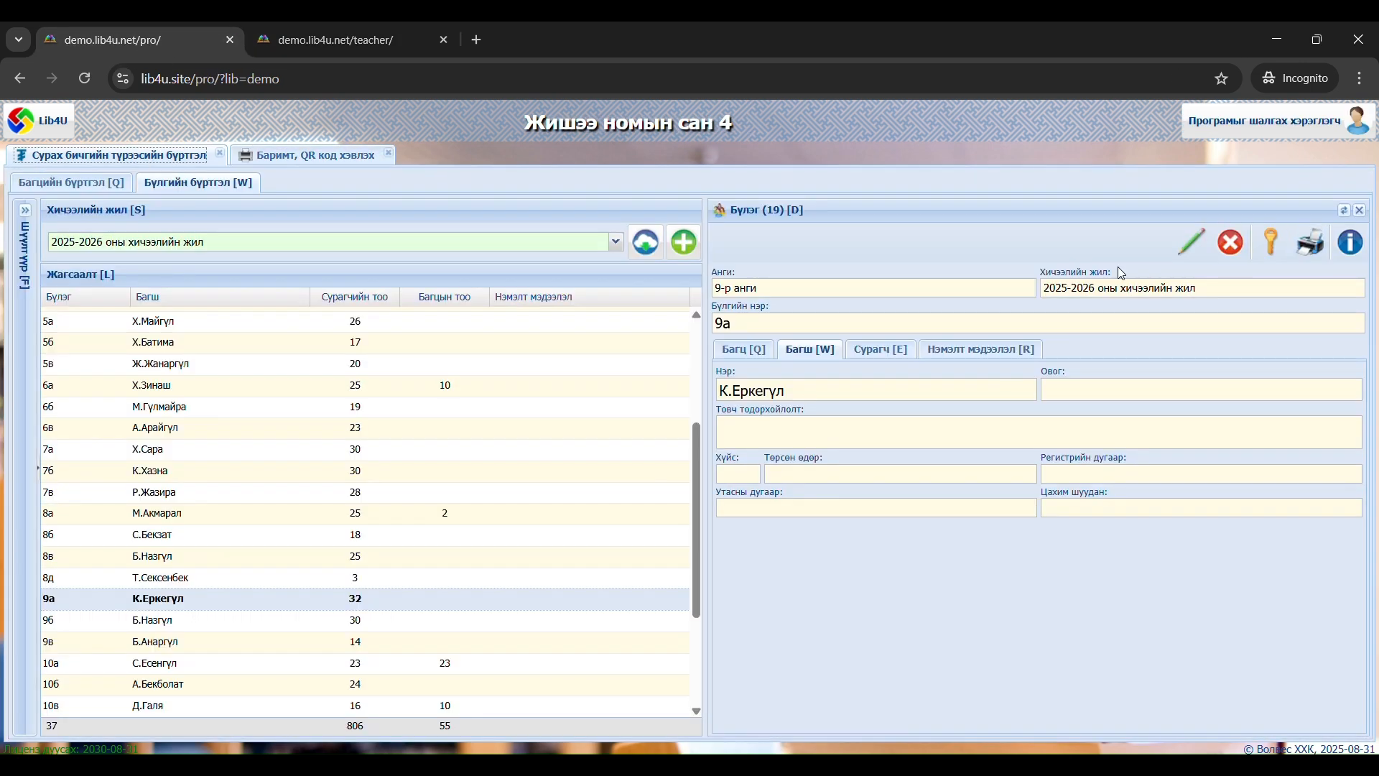
pyautogui.click(503, 492)
pyautogui.rightClick(502, 493)
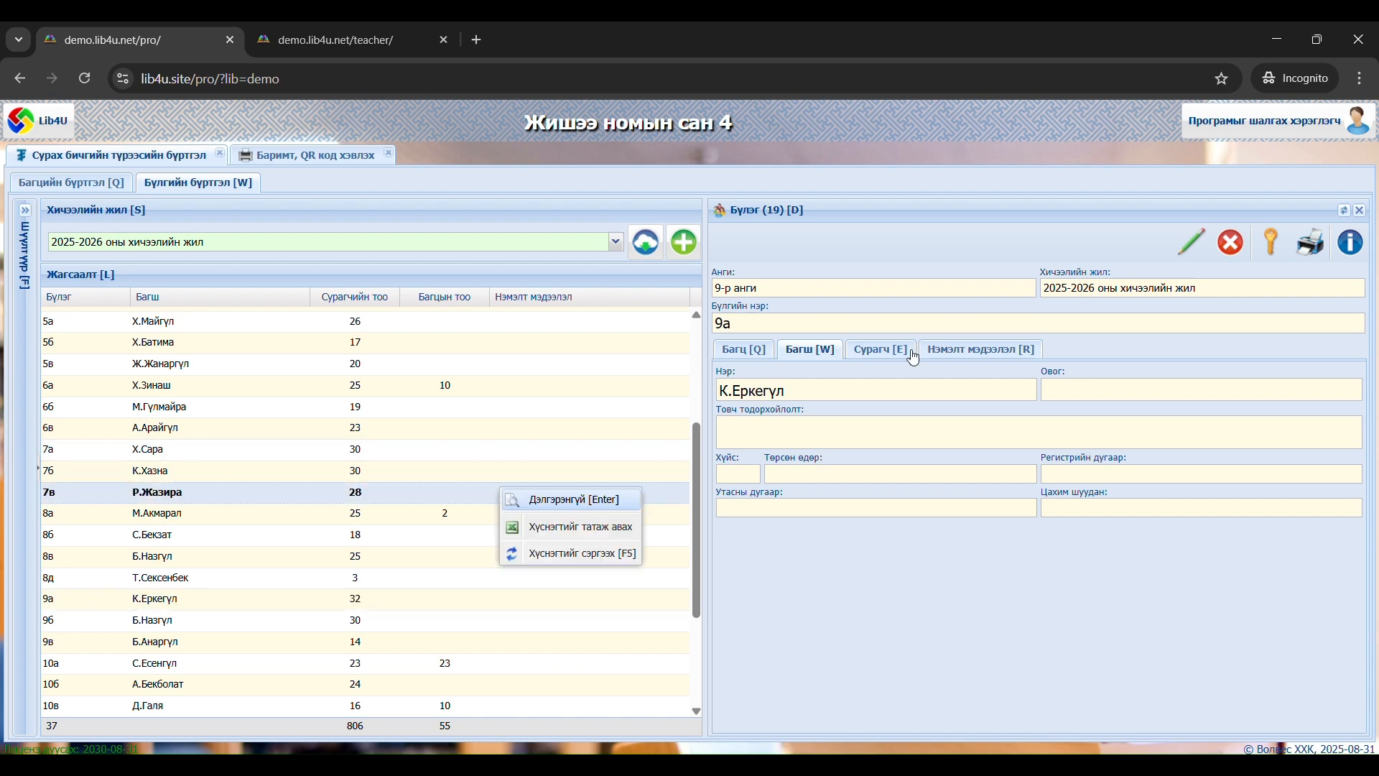
pyautogui.click(880, 349)
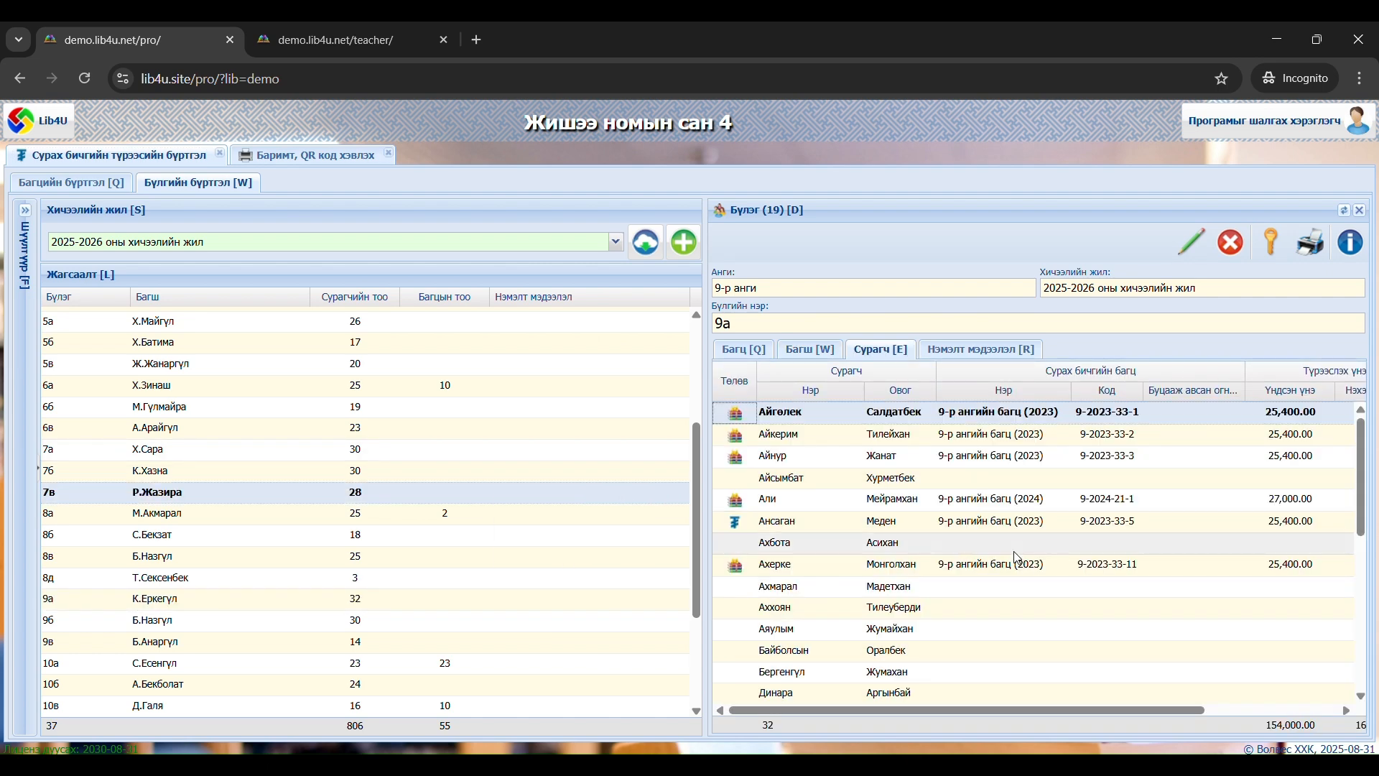
pyautogui.click(841, 521)
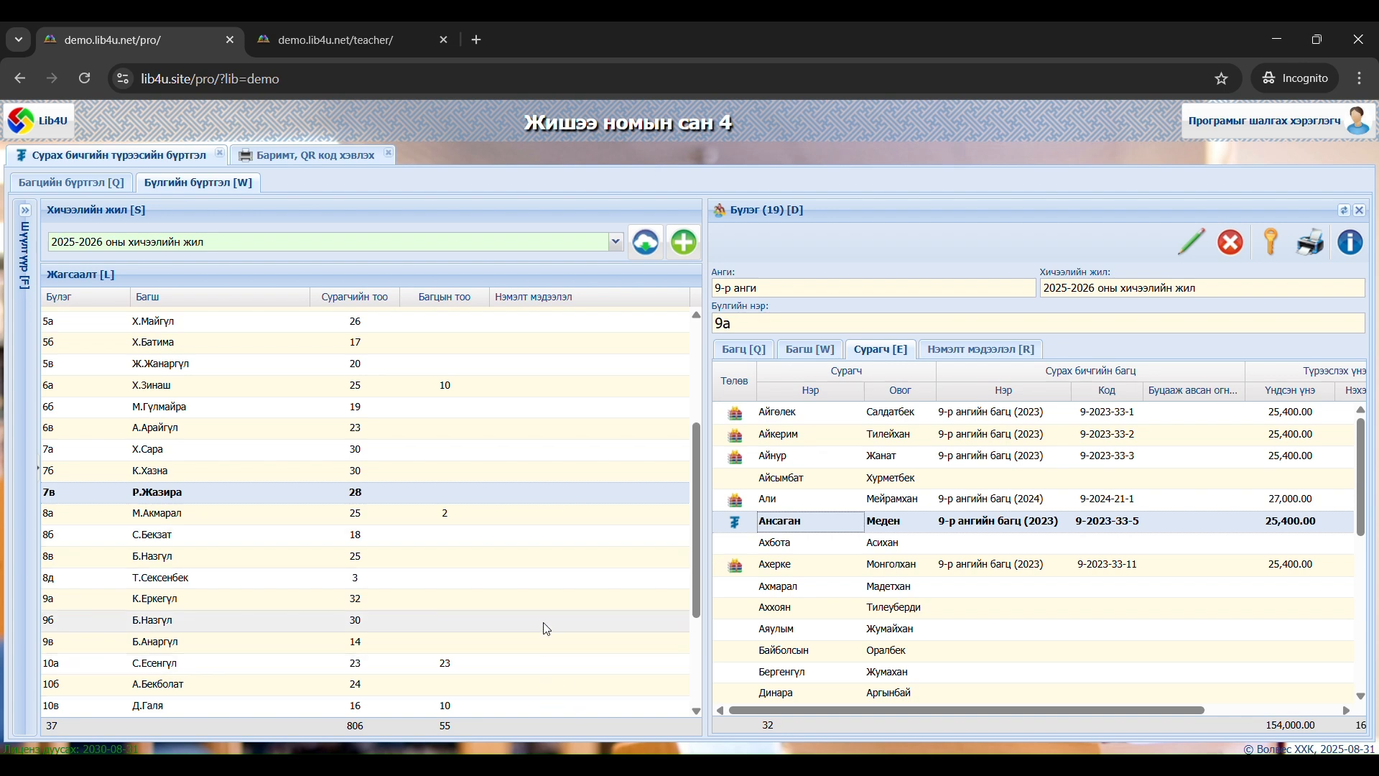
# Refresh the 2025-2026 group list, check the bundle count for group 9а, and return to the printable receipts
pyautogui.rightClick(475, 505)
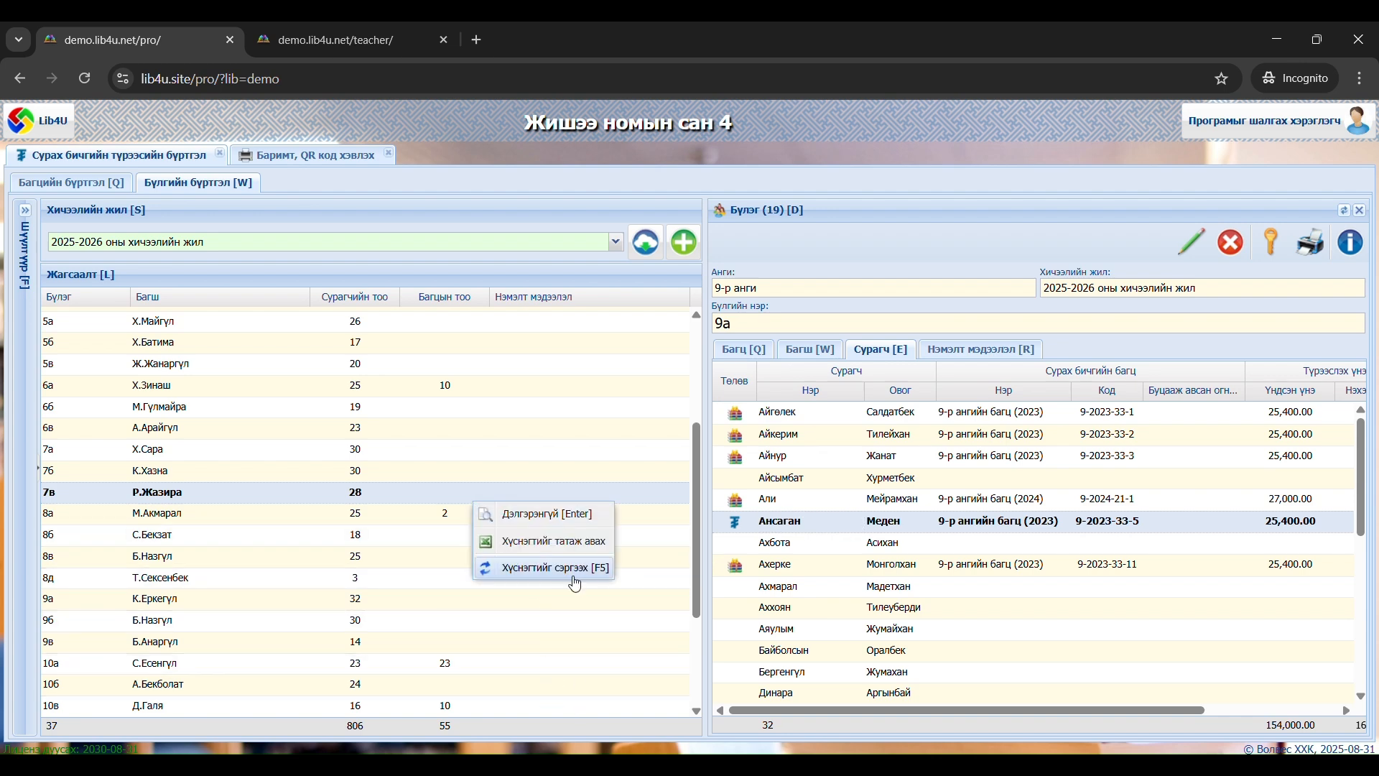
pyautogui.click(574, 569)
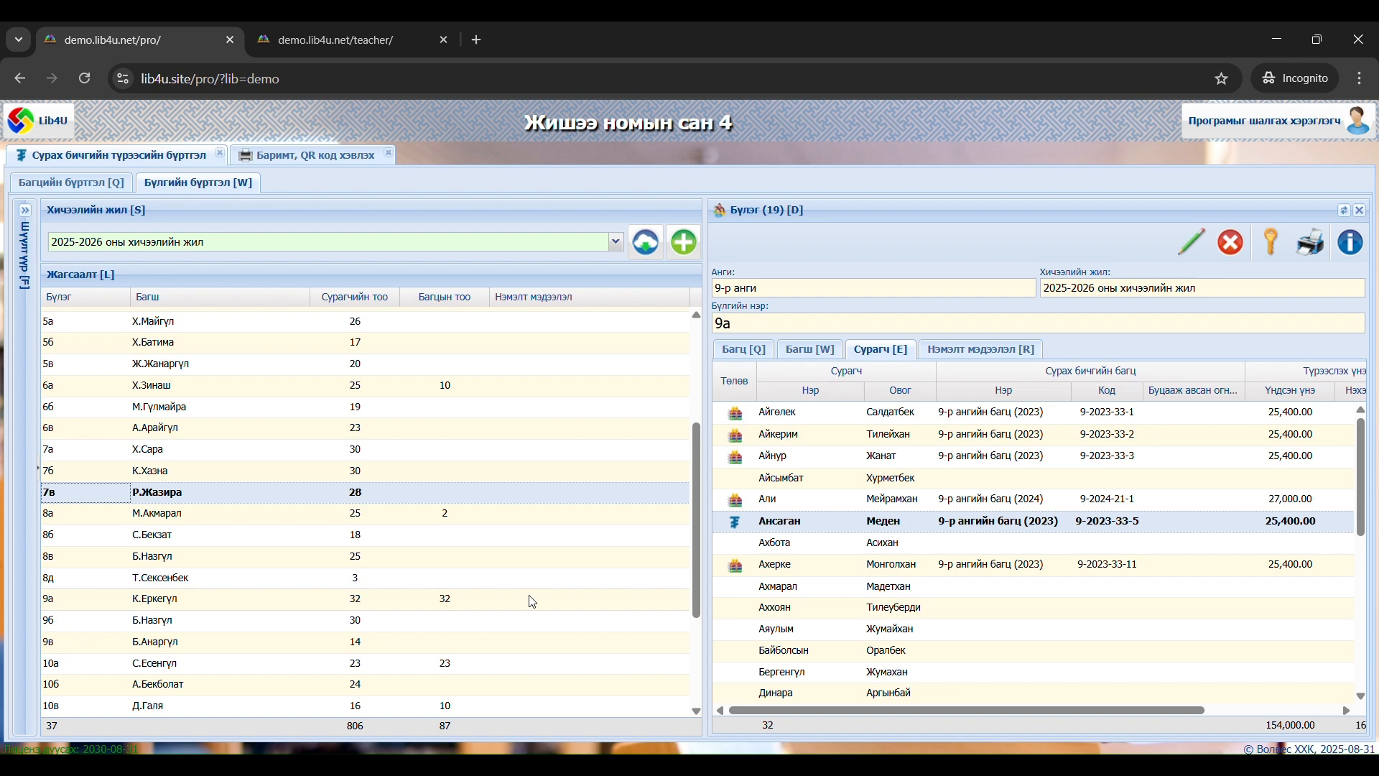
pyautogui.scroll(-3, 532, 602)
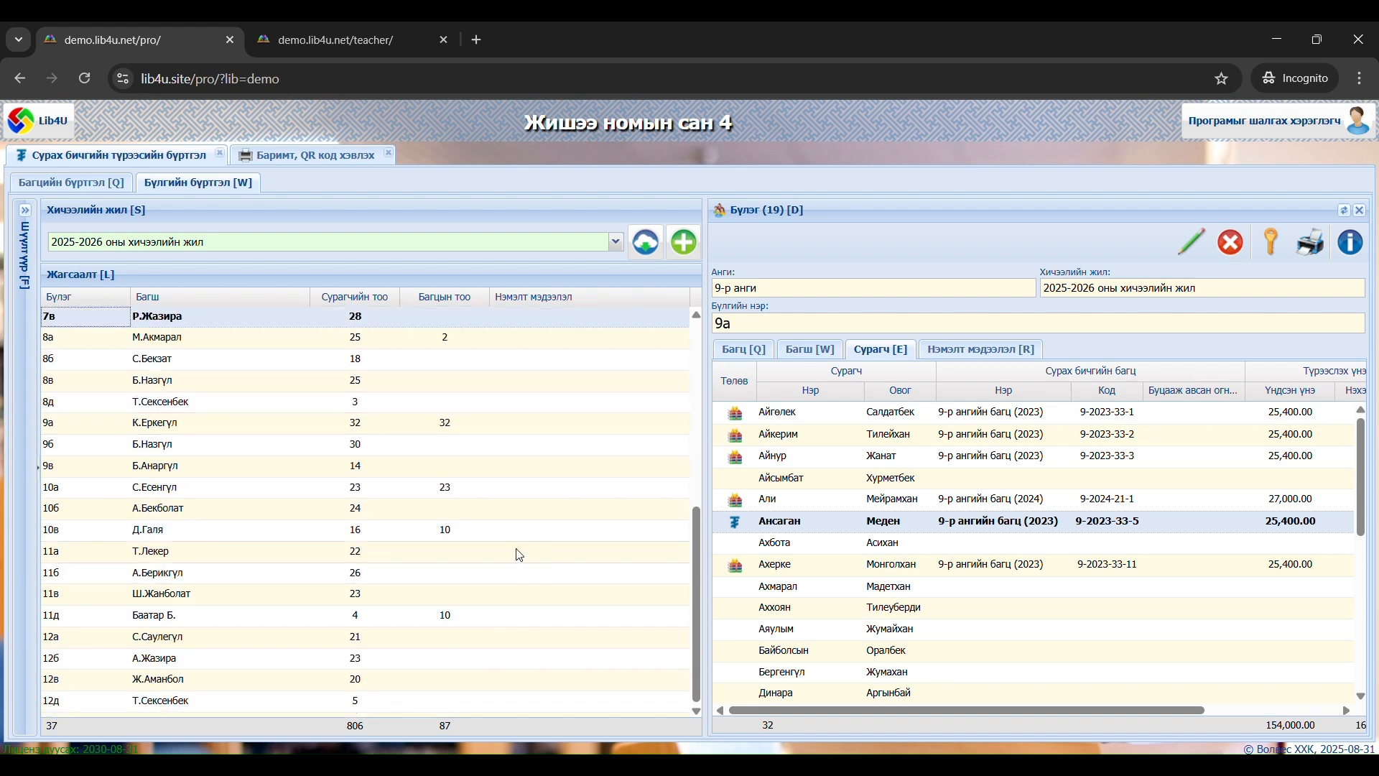
pyautogui.scroll(3, 518, 554)
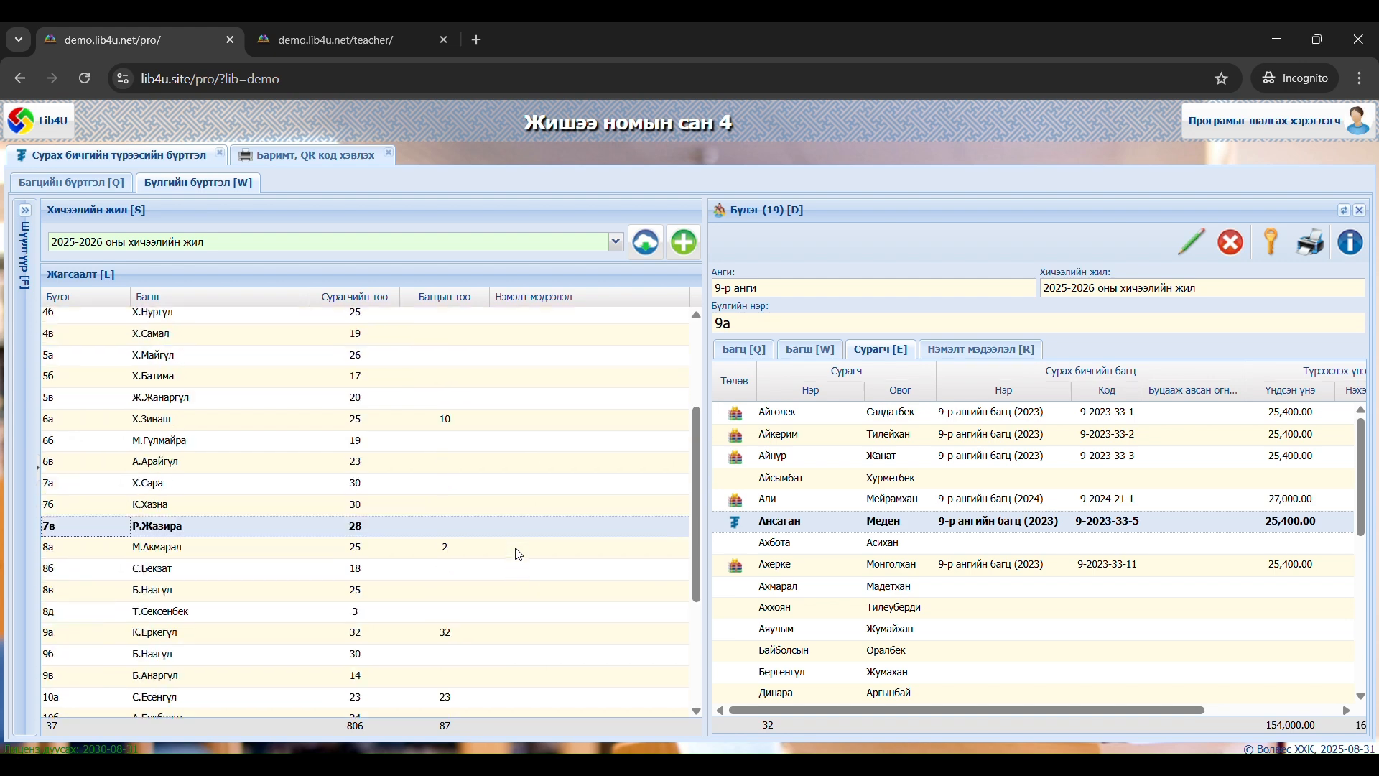
pyautogui.scroll(-3, 518, 554)
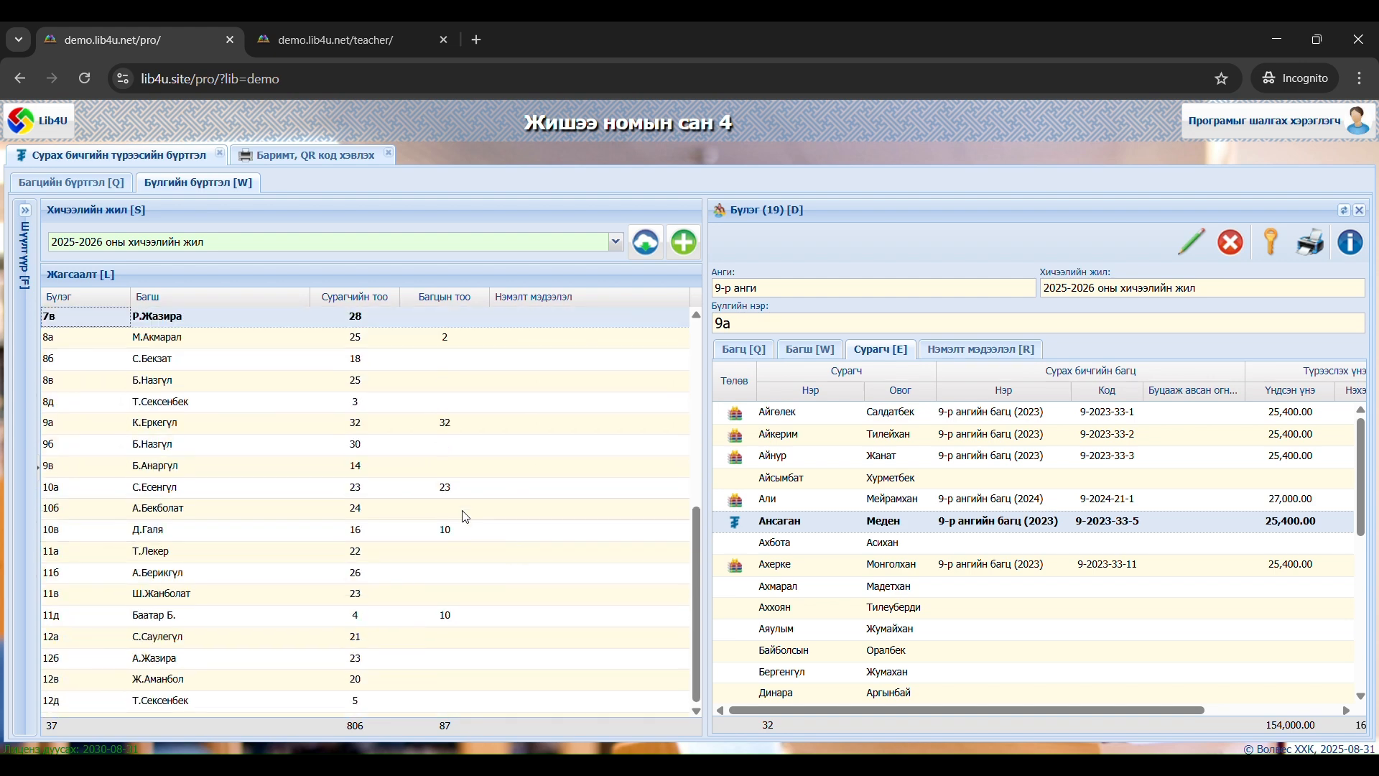
pyautogui.click(484, 428)
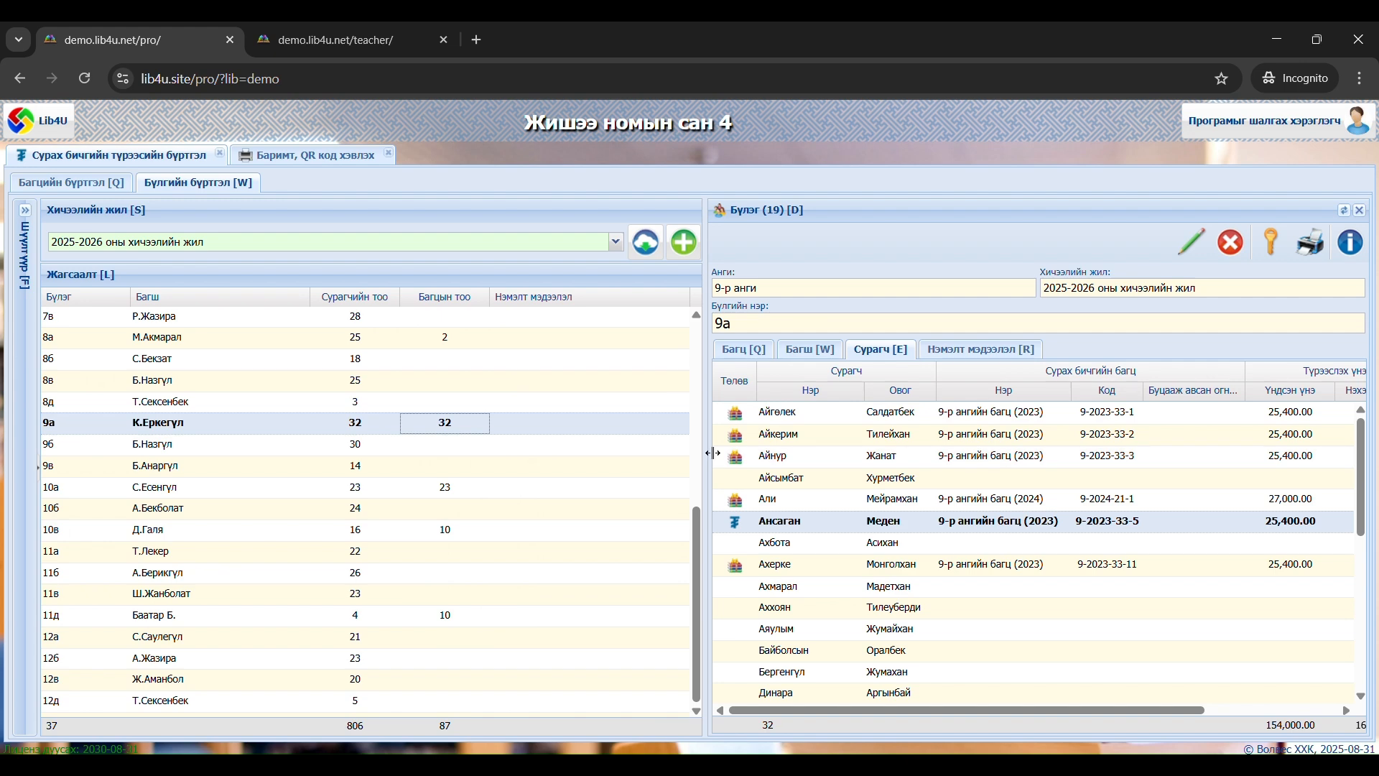
pyautogui.click(346, 161)
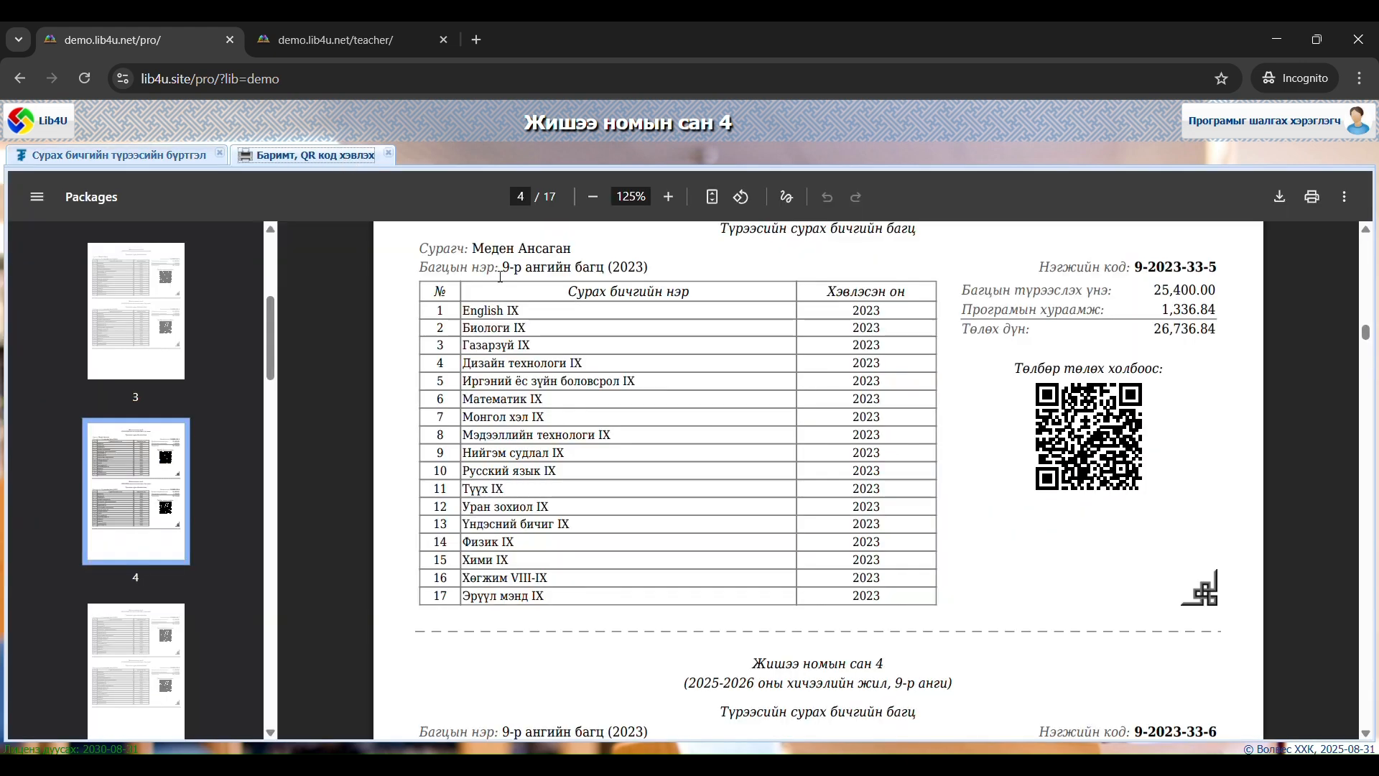